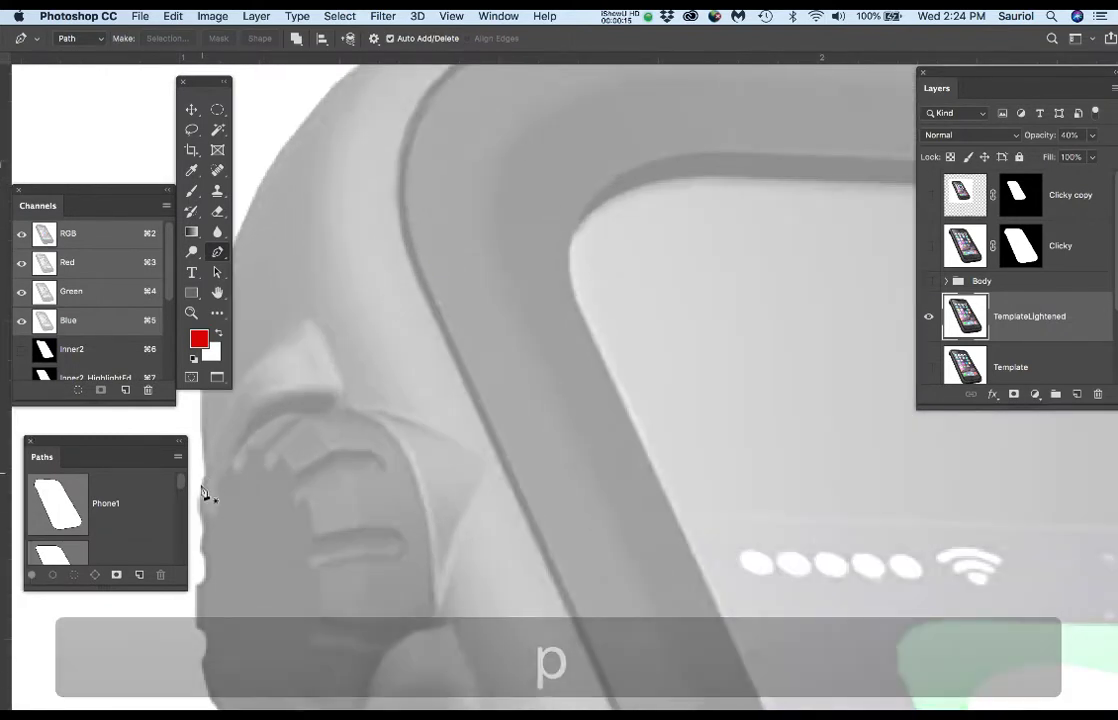
Compare the finished Body artwork with the TemplateLightened image at the phone case's upper corner by toggling their visibility
drag(541, 189, 529, 314)
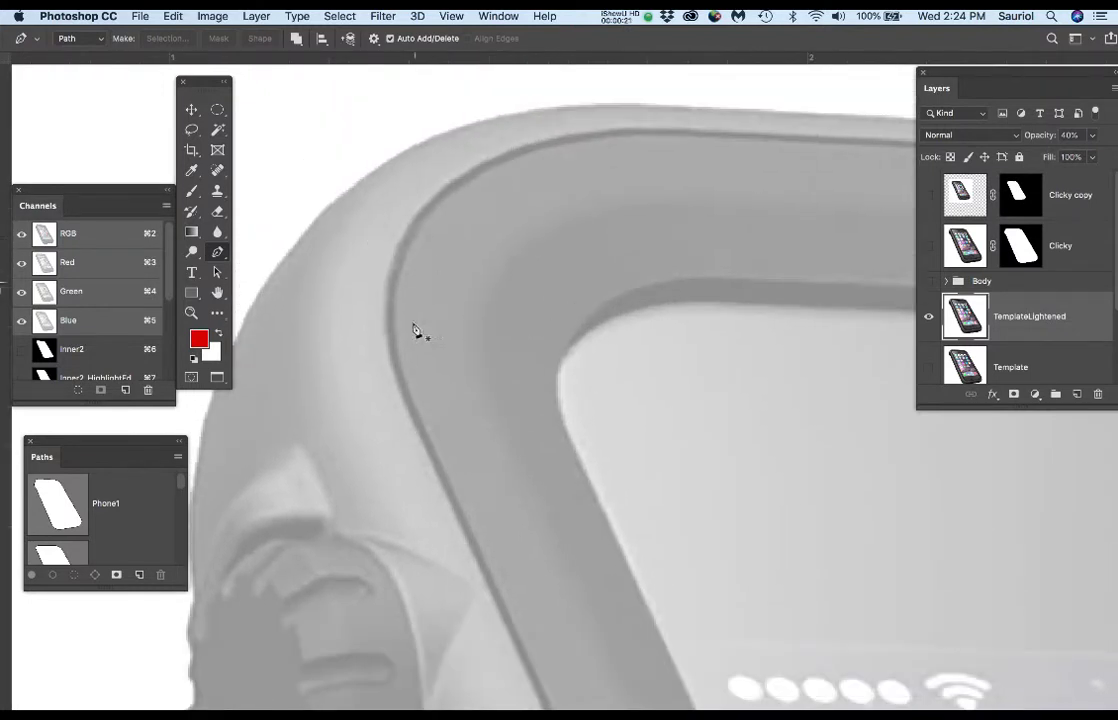
drag(515, 268, 512, 289)
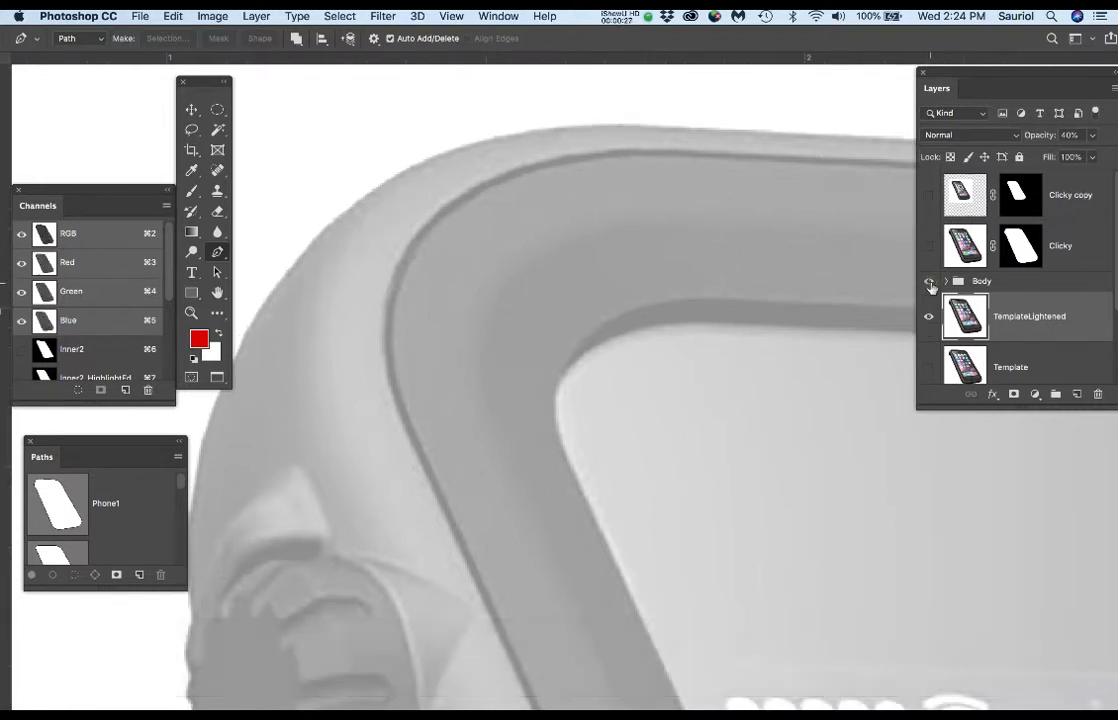
click(929, 284)
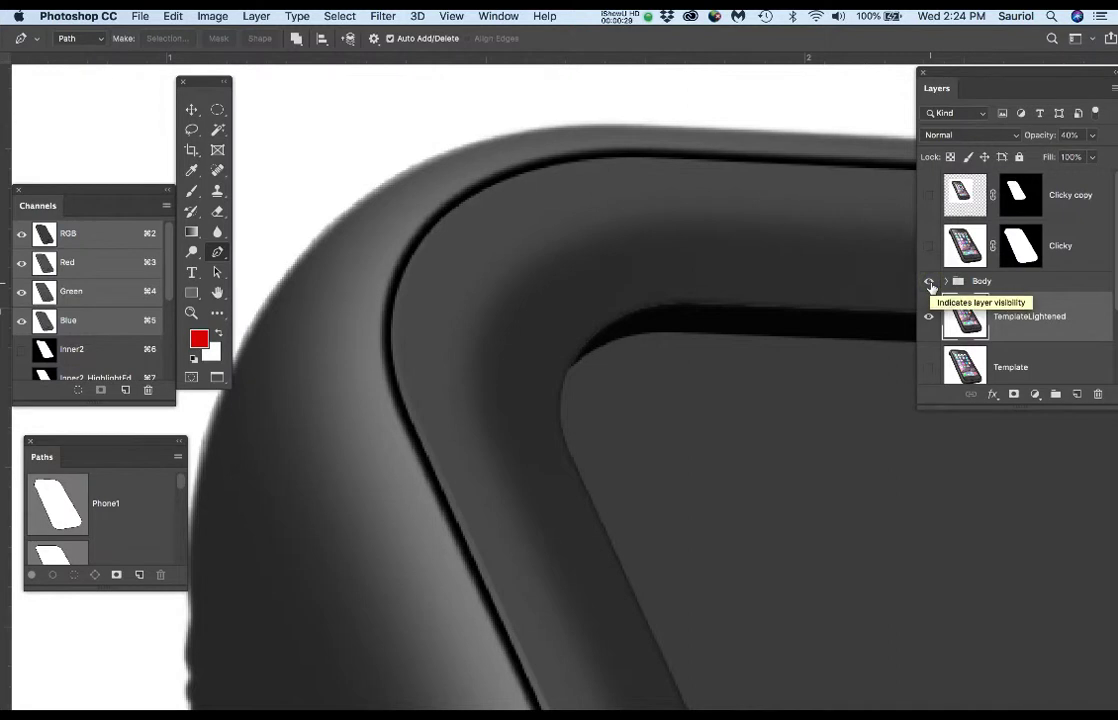
click(930, 286)
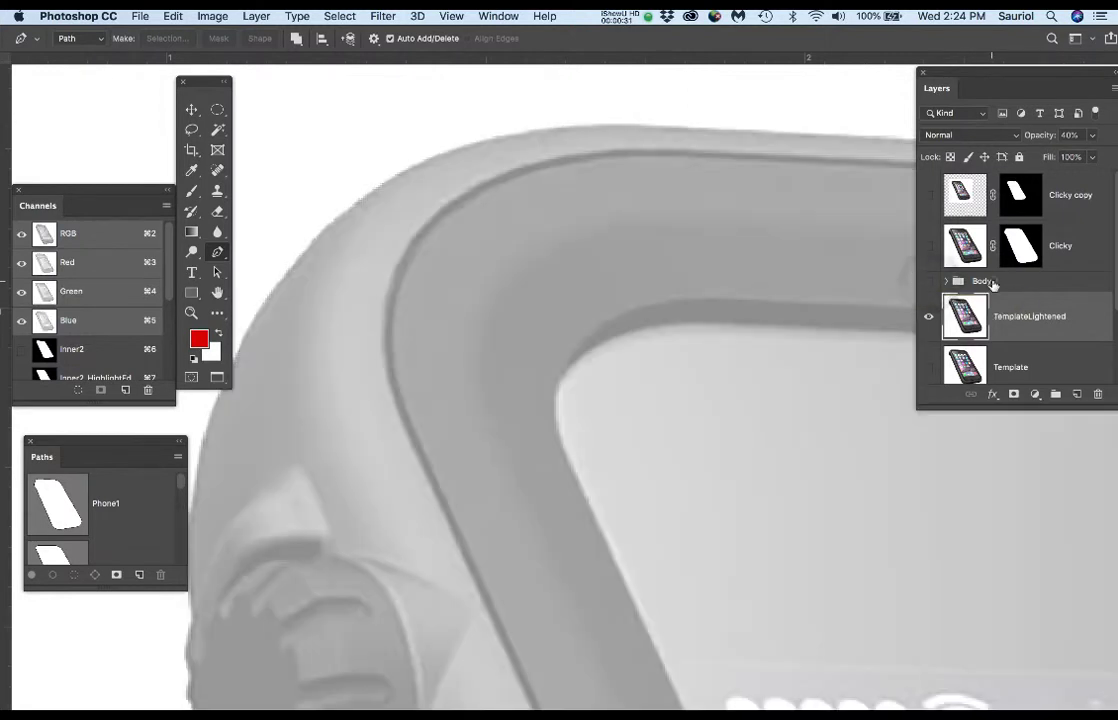
click(990, 282)
click(1014, 316)
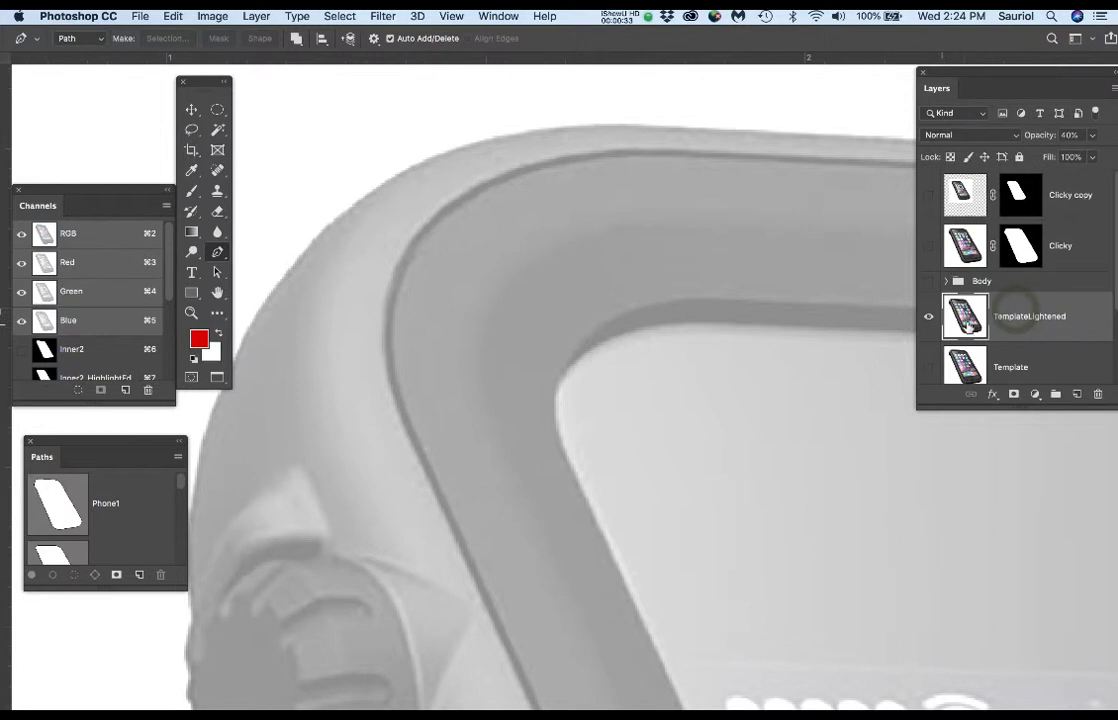
click(928, 318)
click(928, 318)
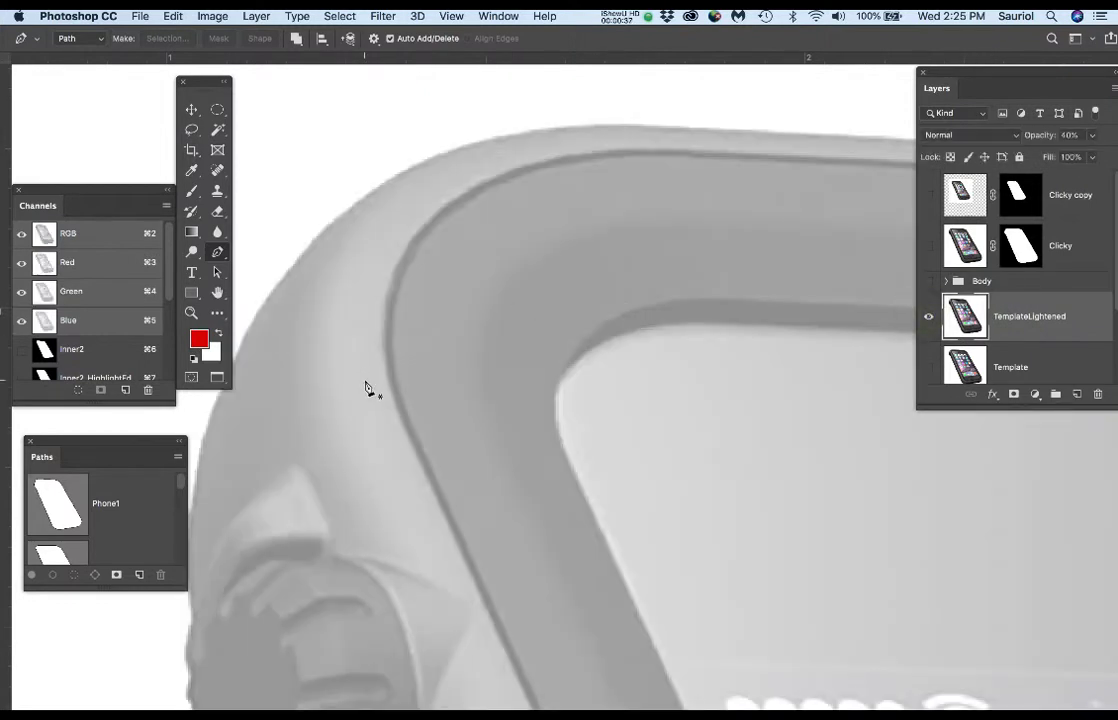
Try a two-anchor curved path around the case's upper corner, with smooth anchors on the groove's side and upper edges
scroll(367, 384, up, 1)
scroll(388, 402, up, 1)
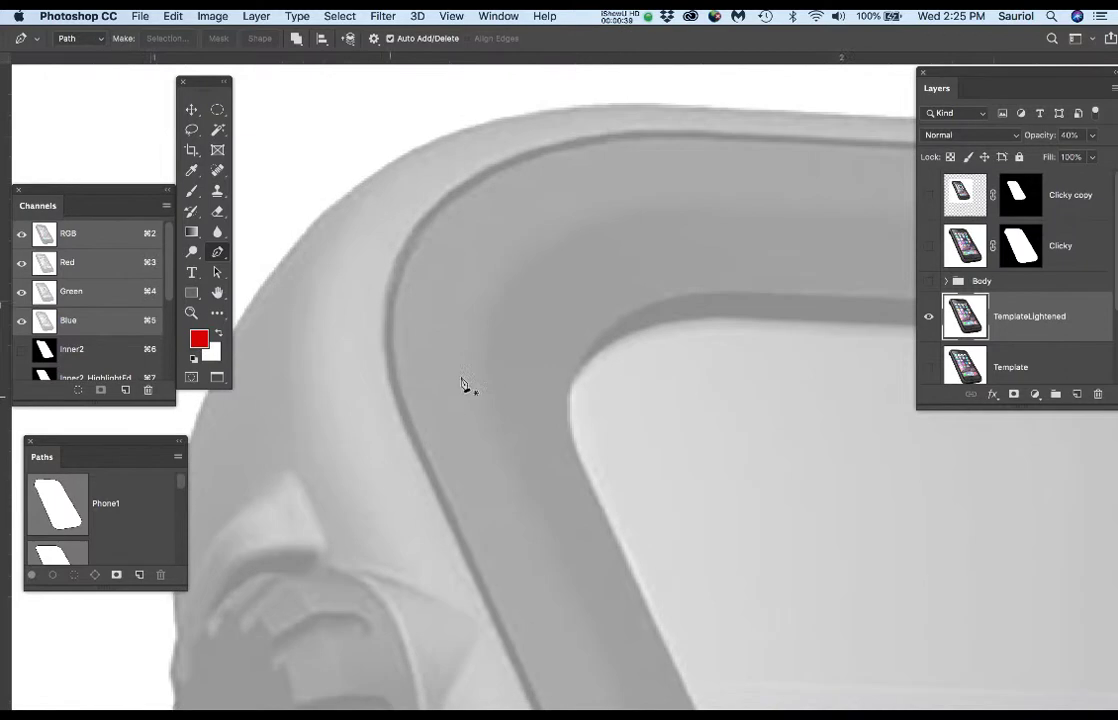
drag(496, 366, 485, 380)
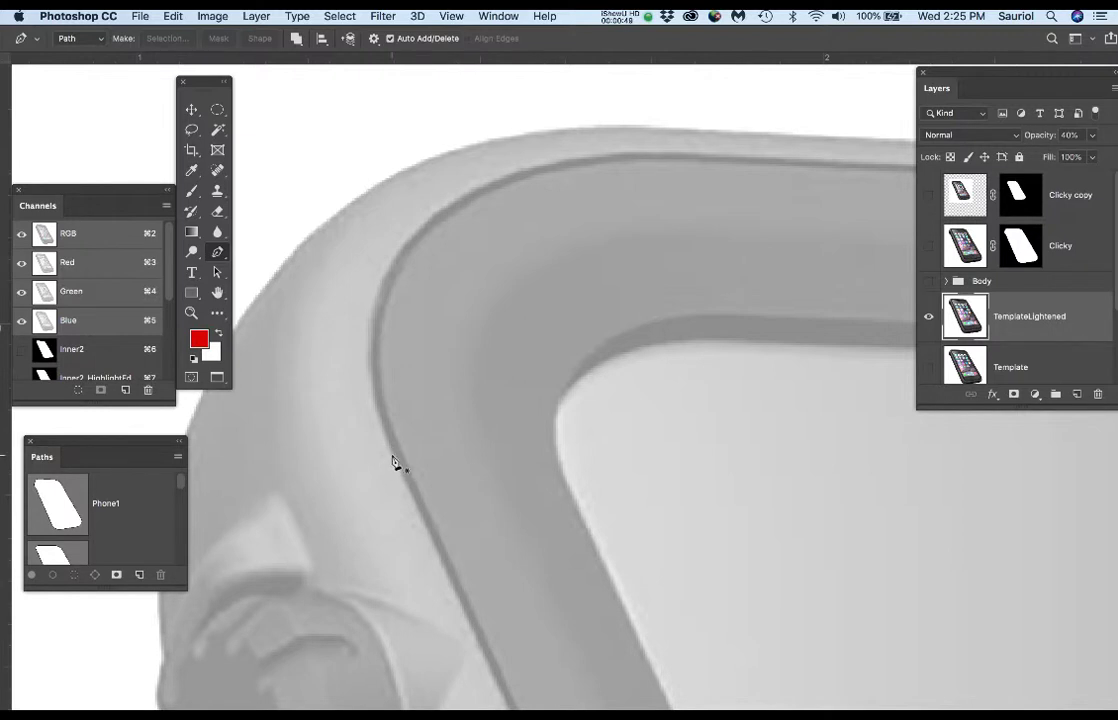
drag(393, 456, 346, 337)
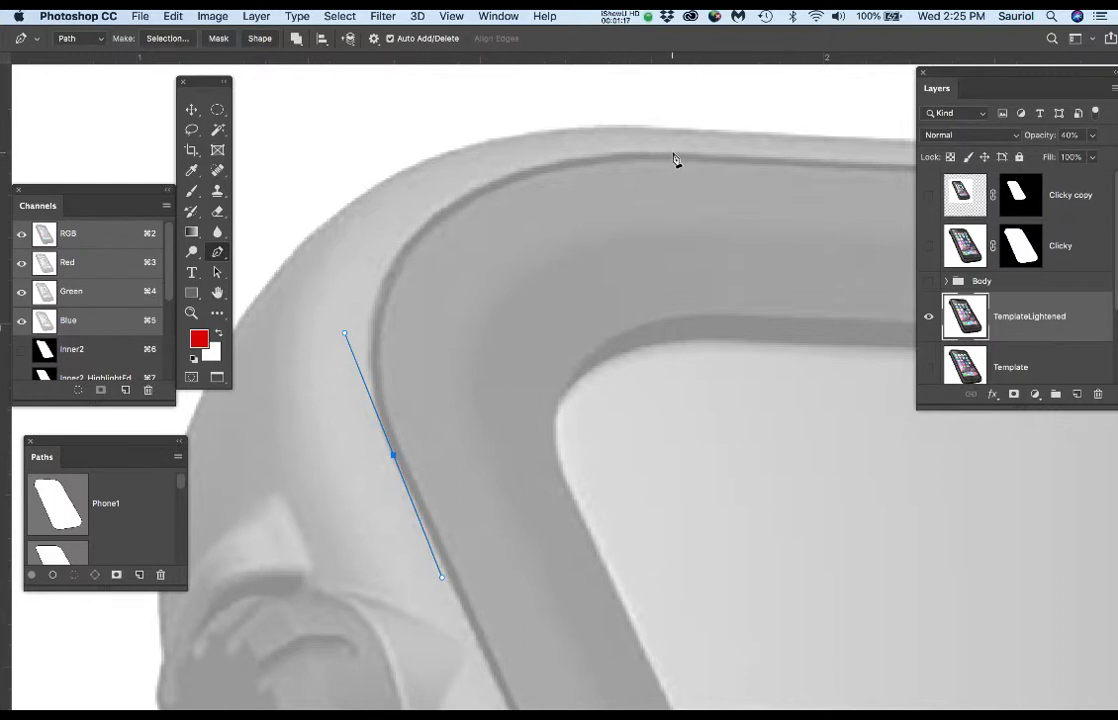
drag(672, 150, 782, 154)
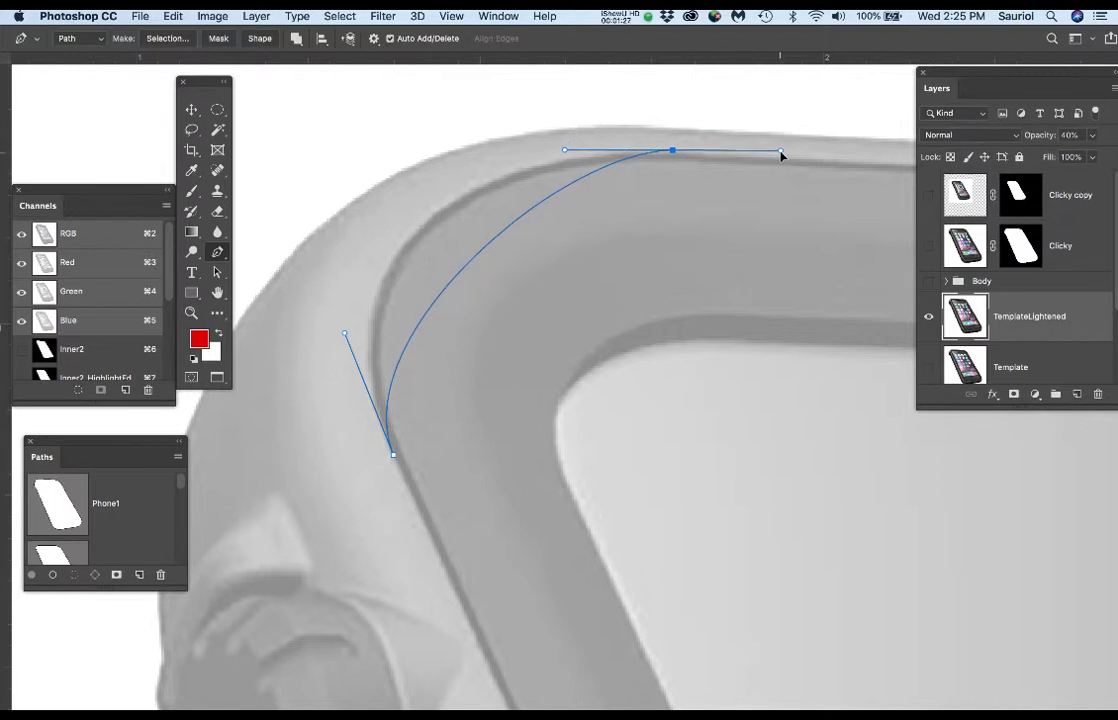
Try different tilts of the trial path's upper anchor handles and shift the anchor closer to the groove line
mouse_move(781, 155)
mouse_down()
mouse_move(762, 182)
mouse_move(765, 172)
mouse_up()
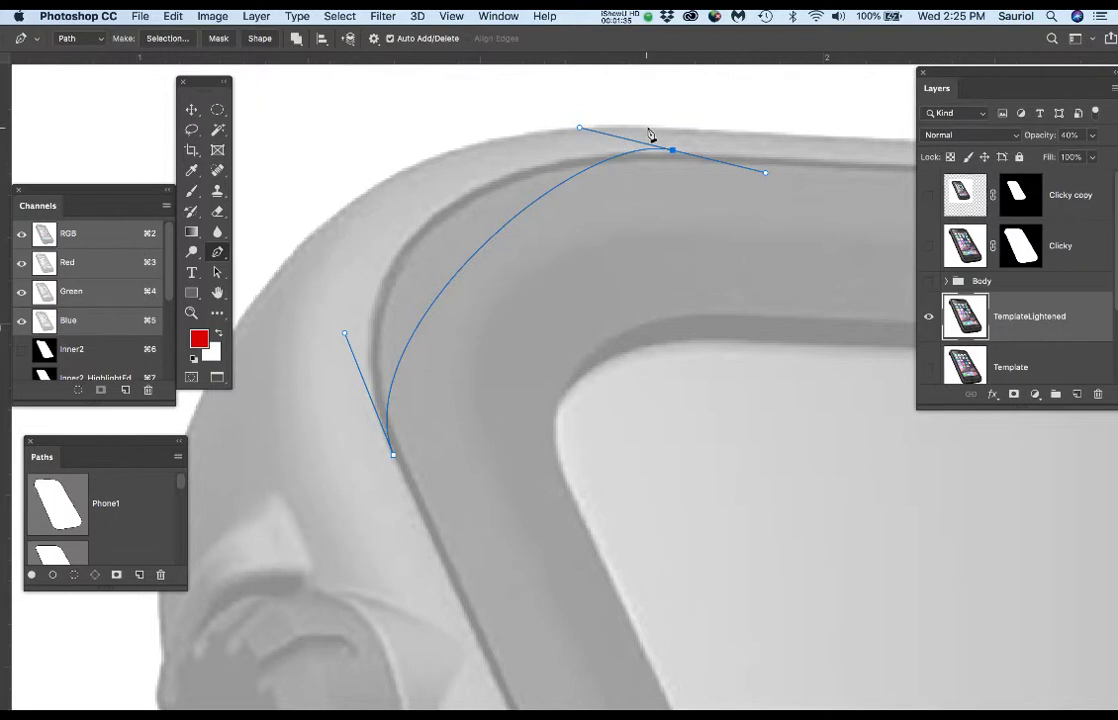
alt+scroll(622, 145, up, 2)
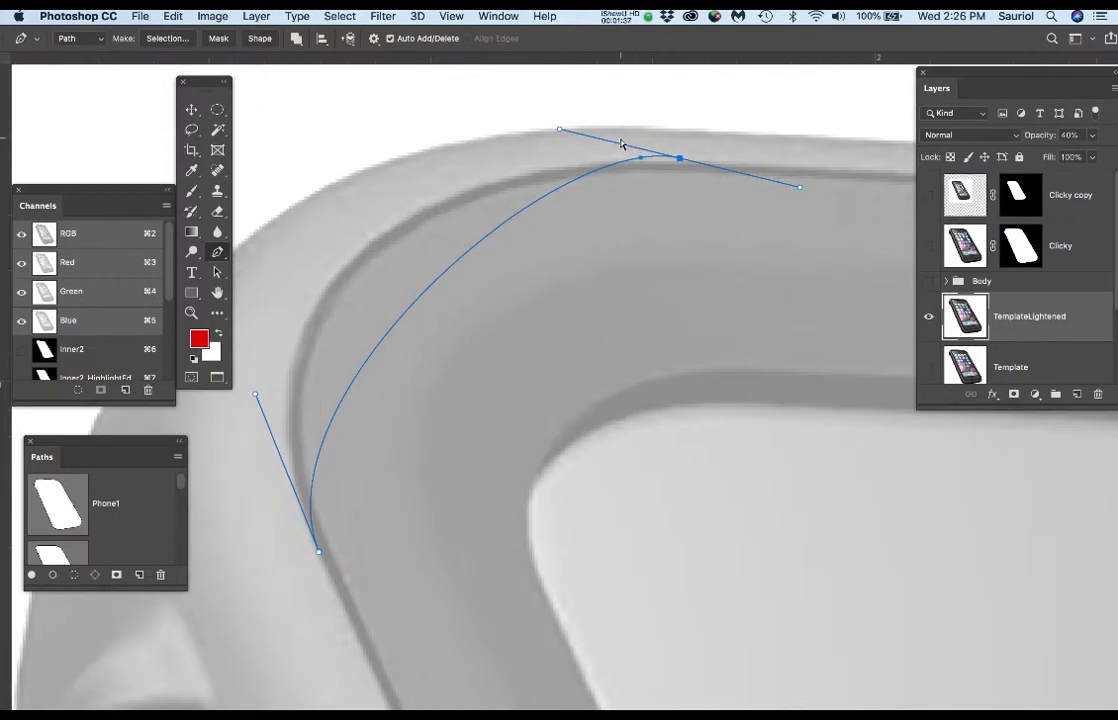
drag(800, 188, 801, 126)
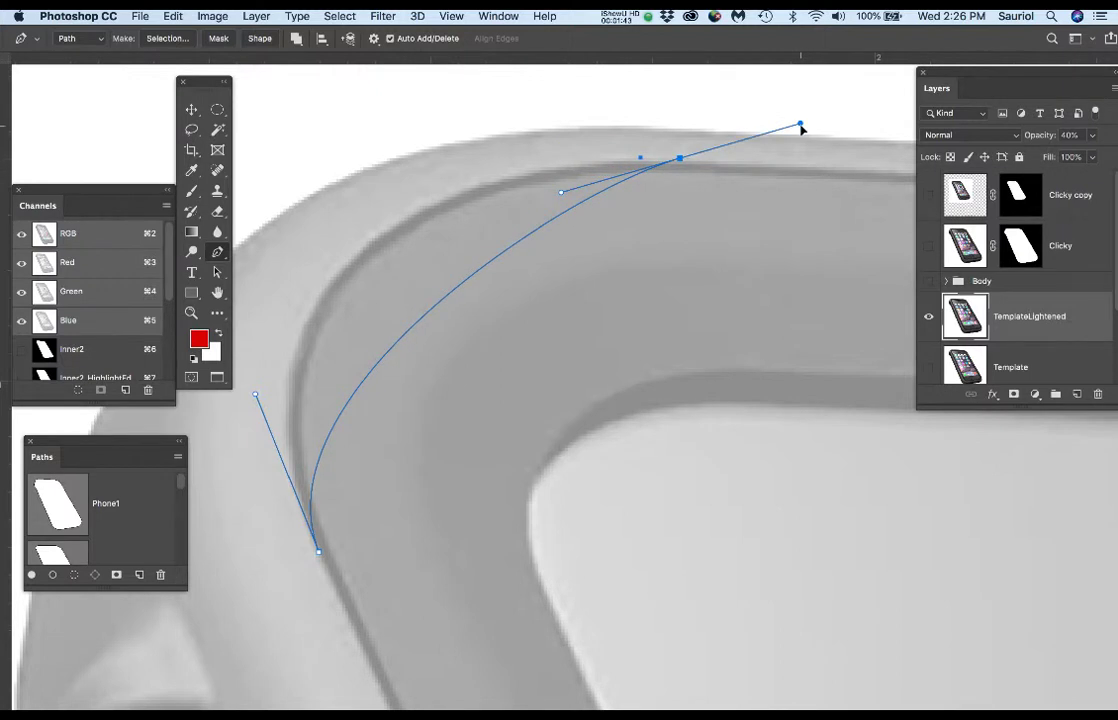
drag(801, 125, 790, 186)
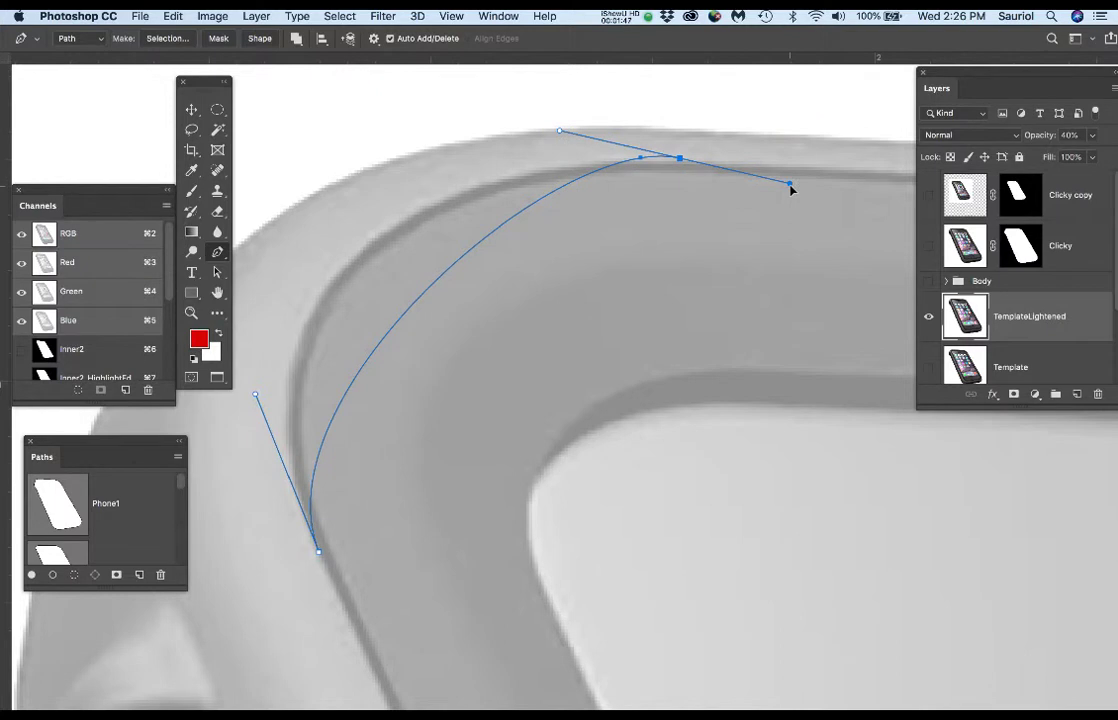
drag(790, 185, 800, 159)
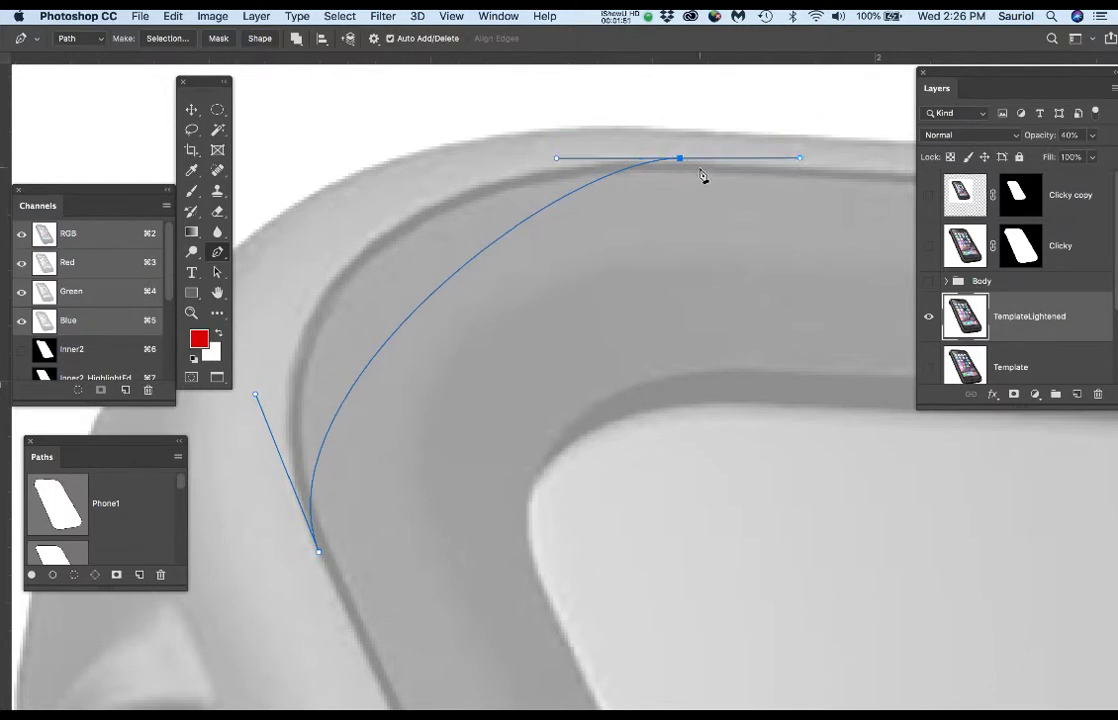
scroll(700, 175, up, 3)
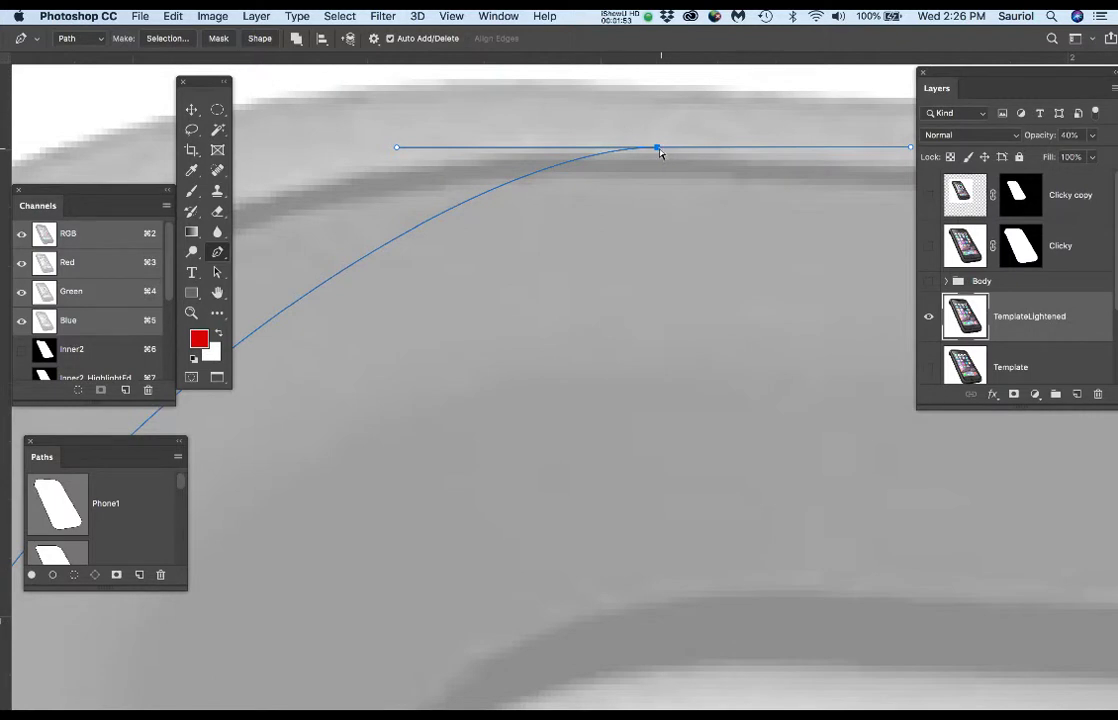
drag(658, 149, 650, 158)
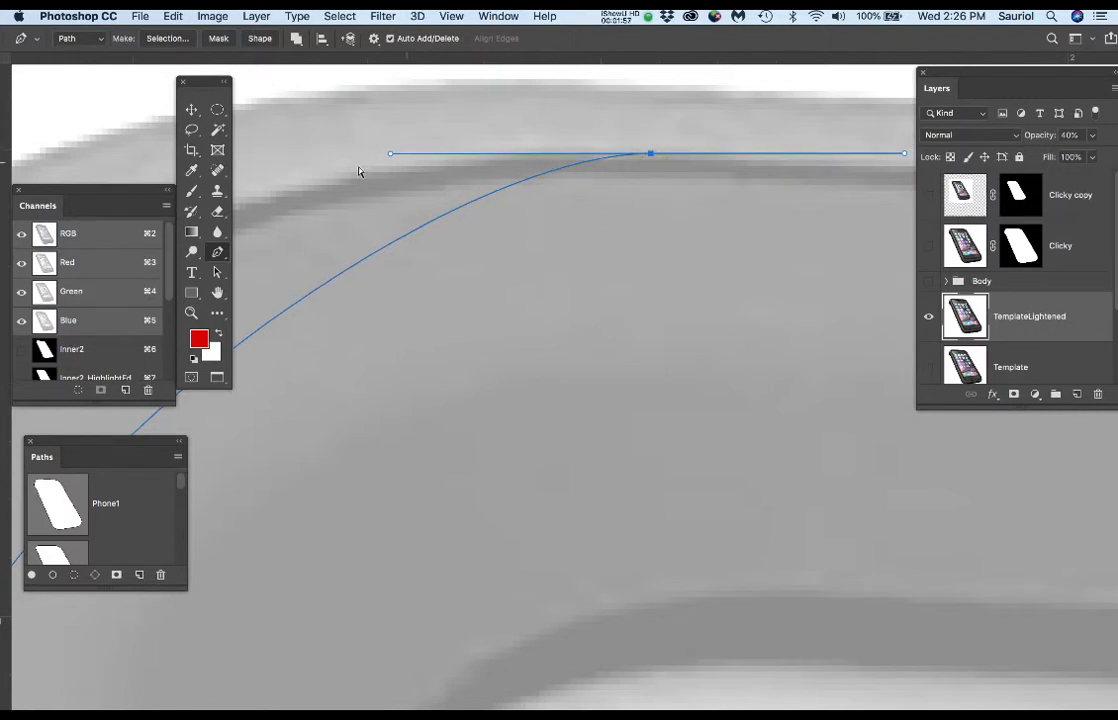
drag(391, 155, 376, 160)
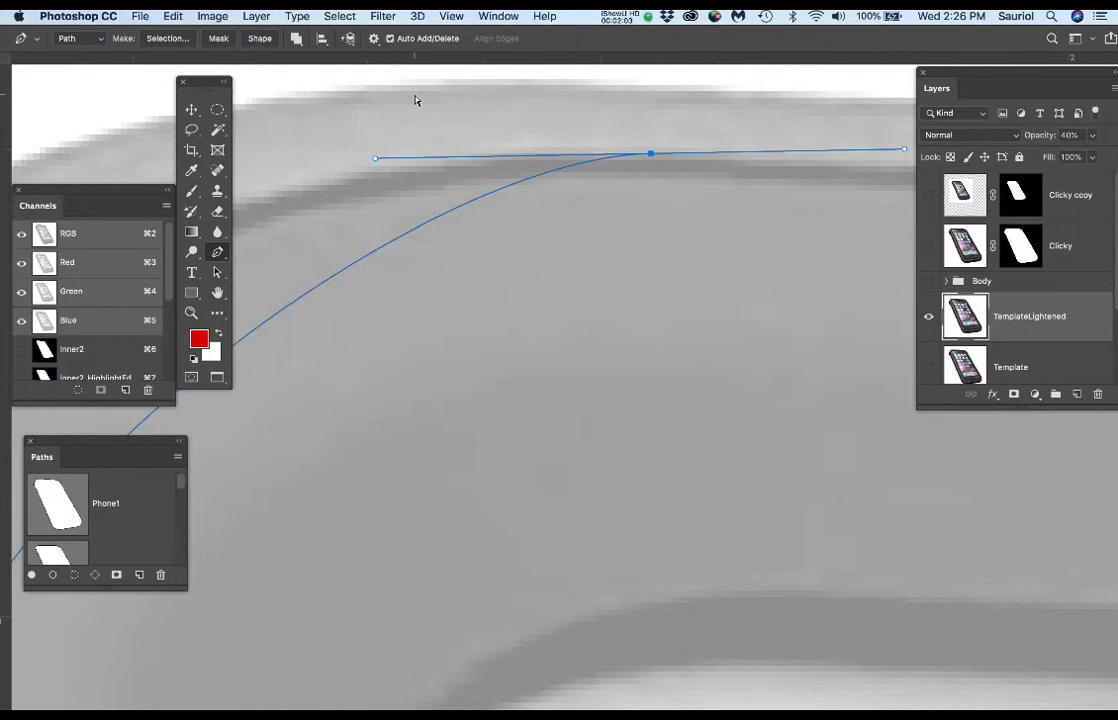
Switch to the other open image and examine how the curve meets its handles at both circled spots, then return
key(super+grave)
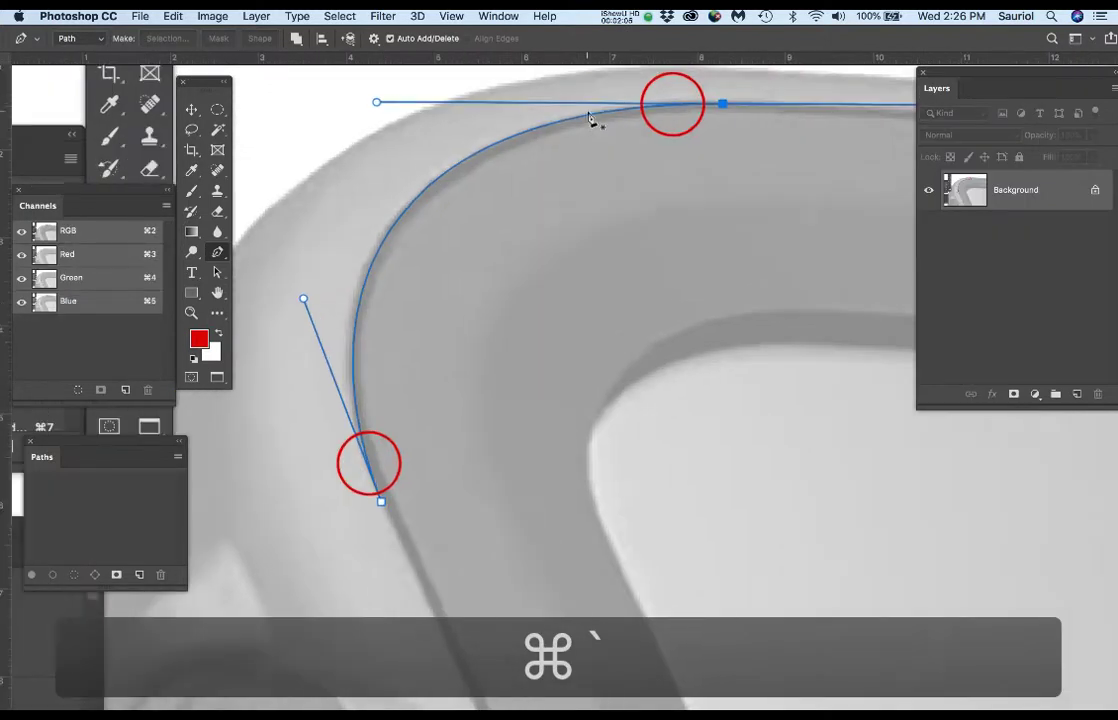
scroll(589, 115, up, 3)
scroll(270, 580, up, 1)
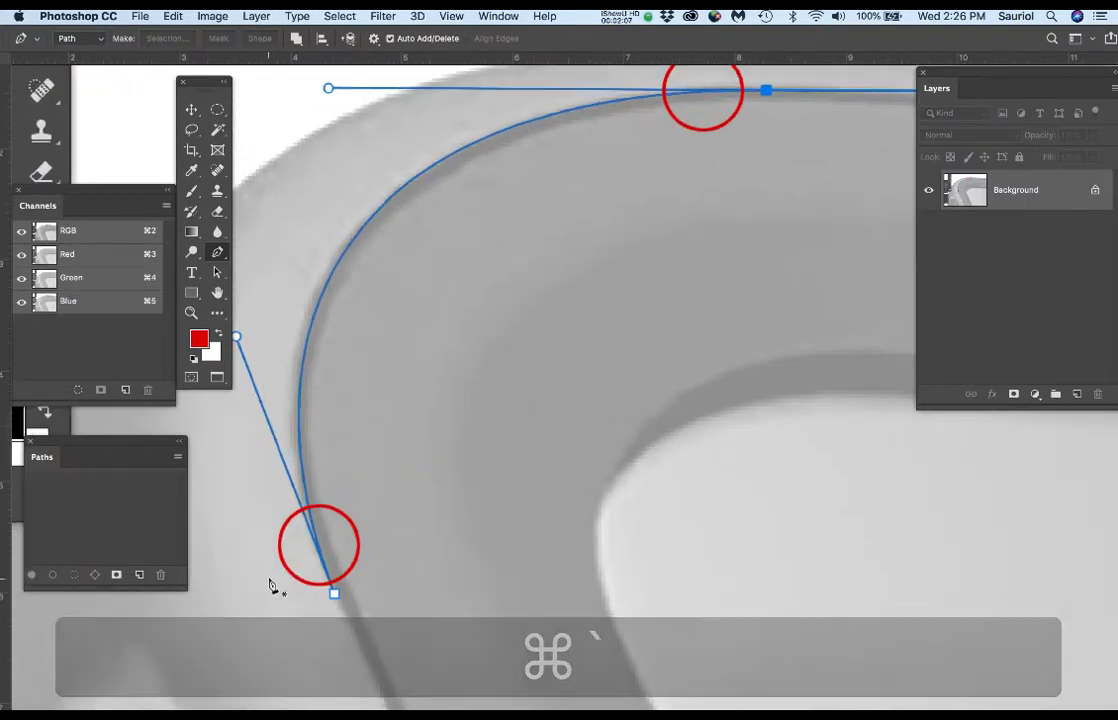
scroll(372, 537, up, 2)
scroll(492, 517, up, 1)
scroll(507, 511, down, 1)
scroll(507, 511, up, 2)
key(super+grave)
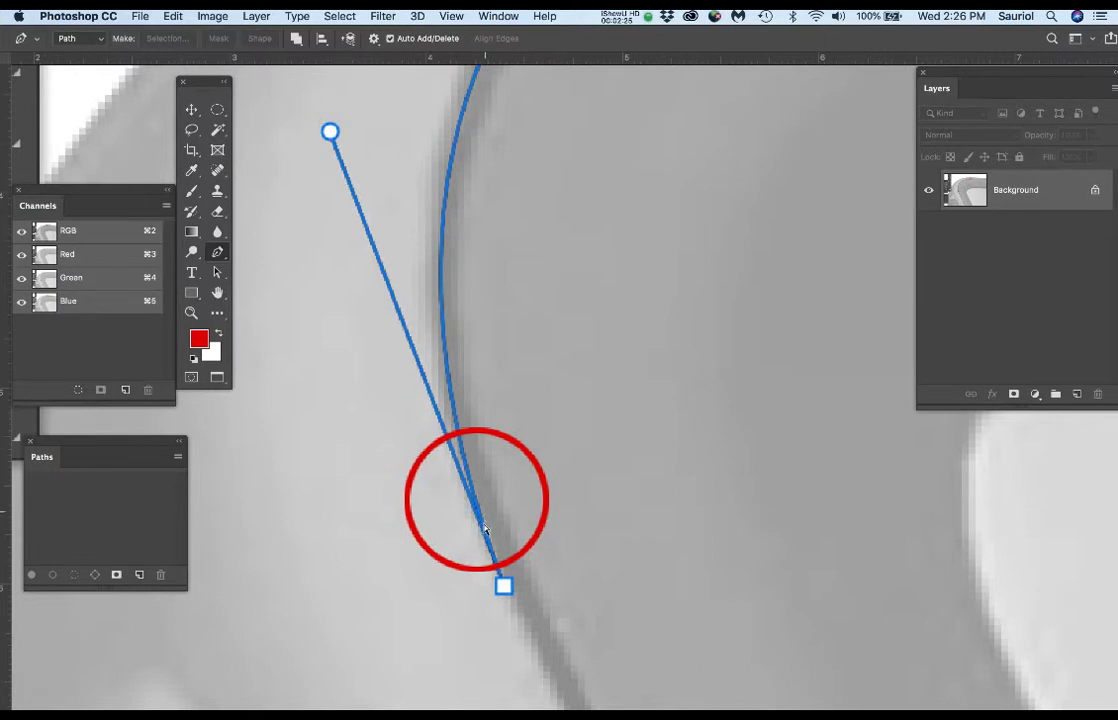
scroll(483, 521, up, 3)
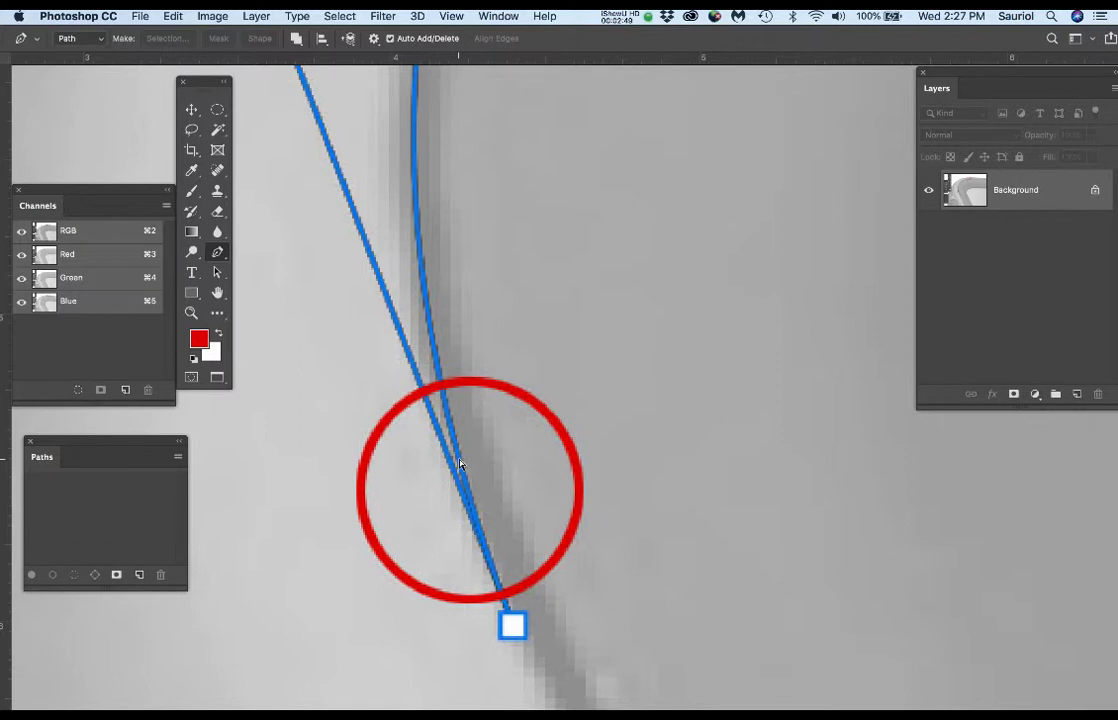
scroll(577, 252, down, 2)
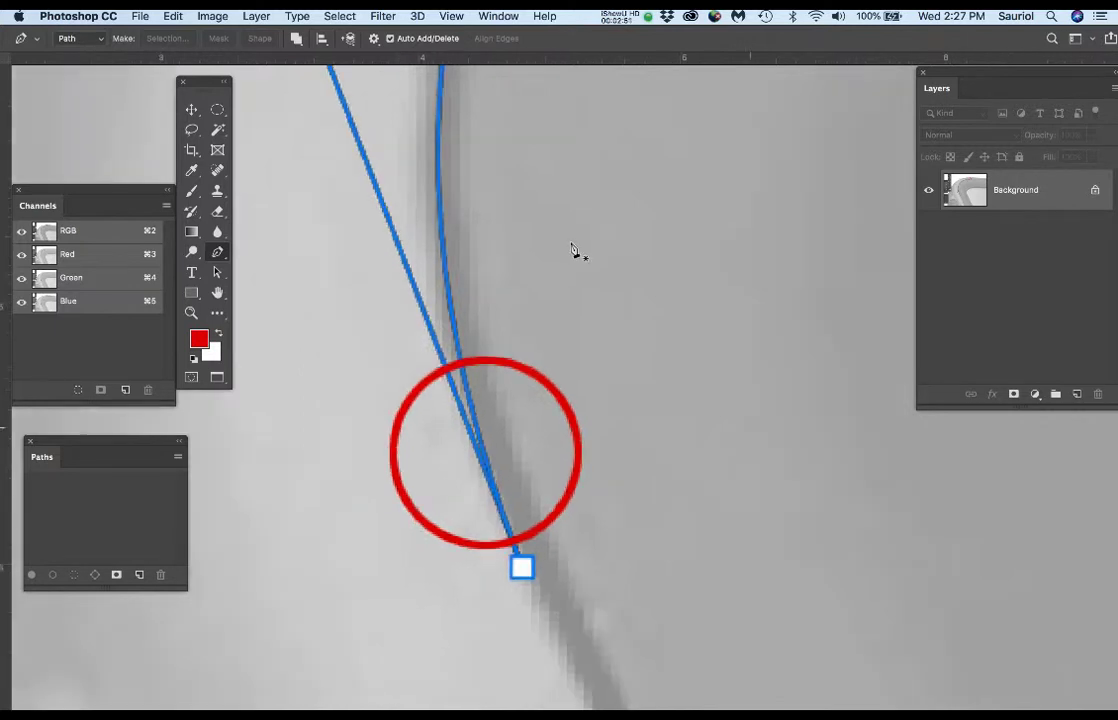
drag(596, 235, 429, 494)
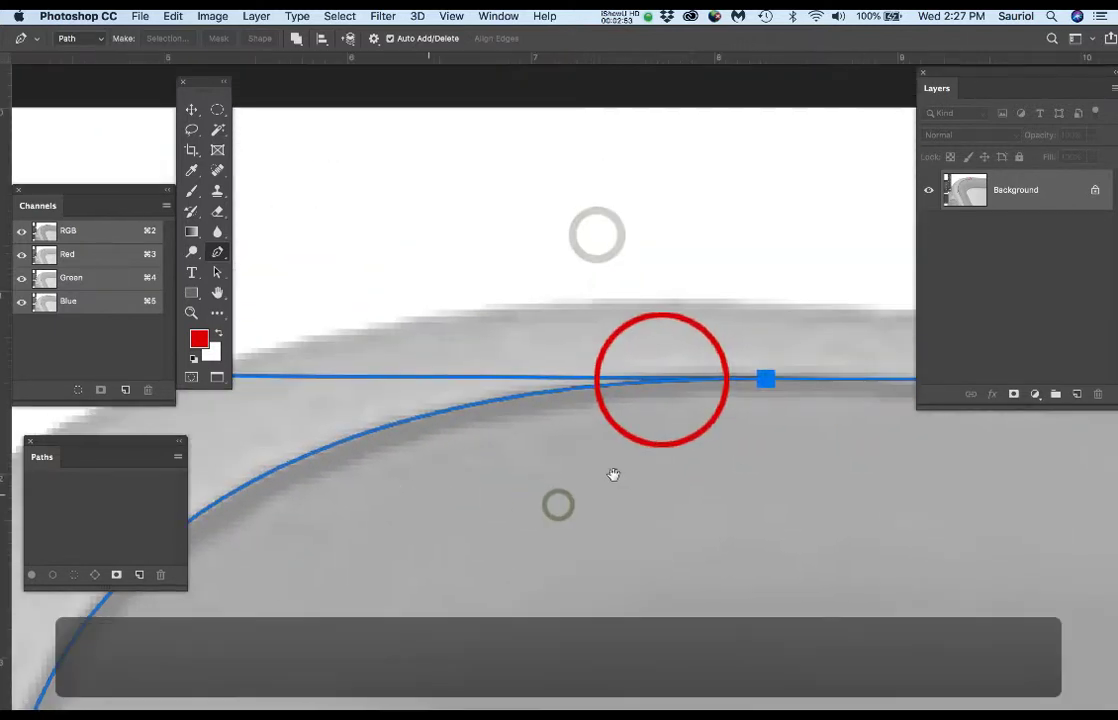
scroll(730, 443, down, 2)
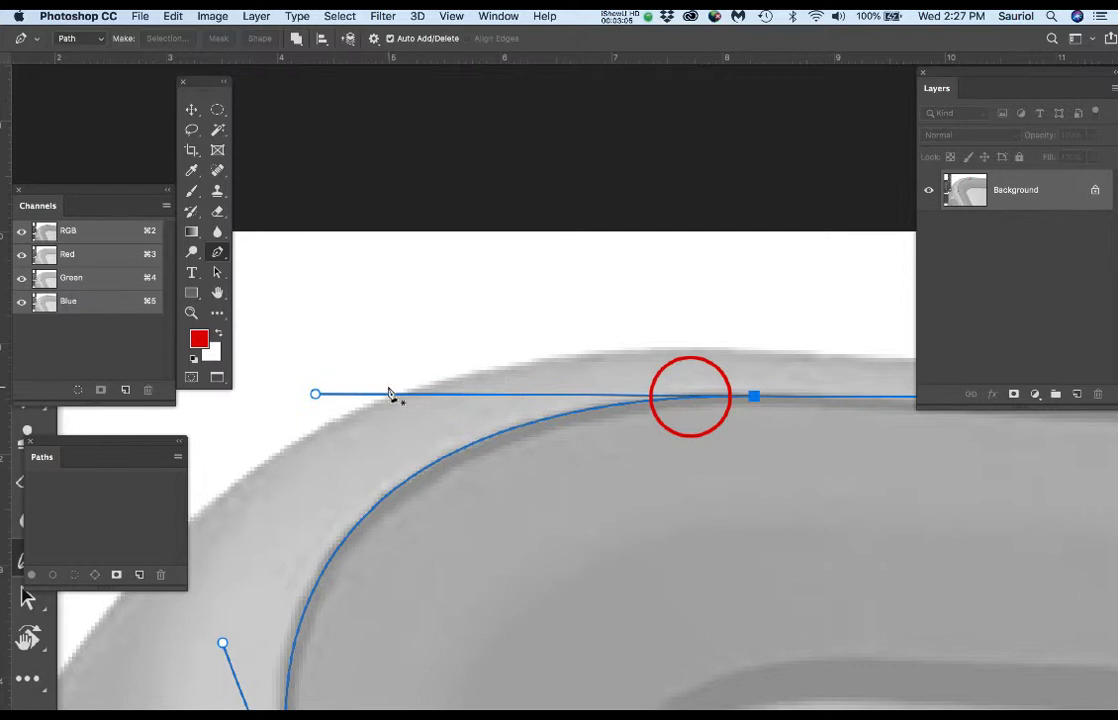
key(super+grave)
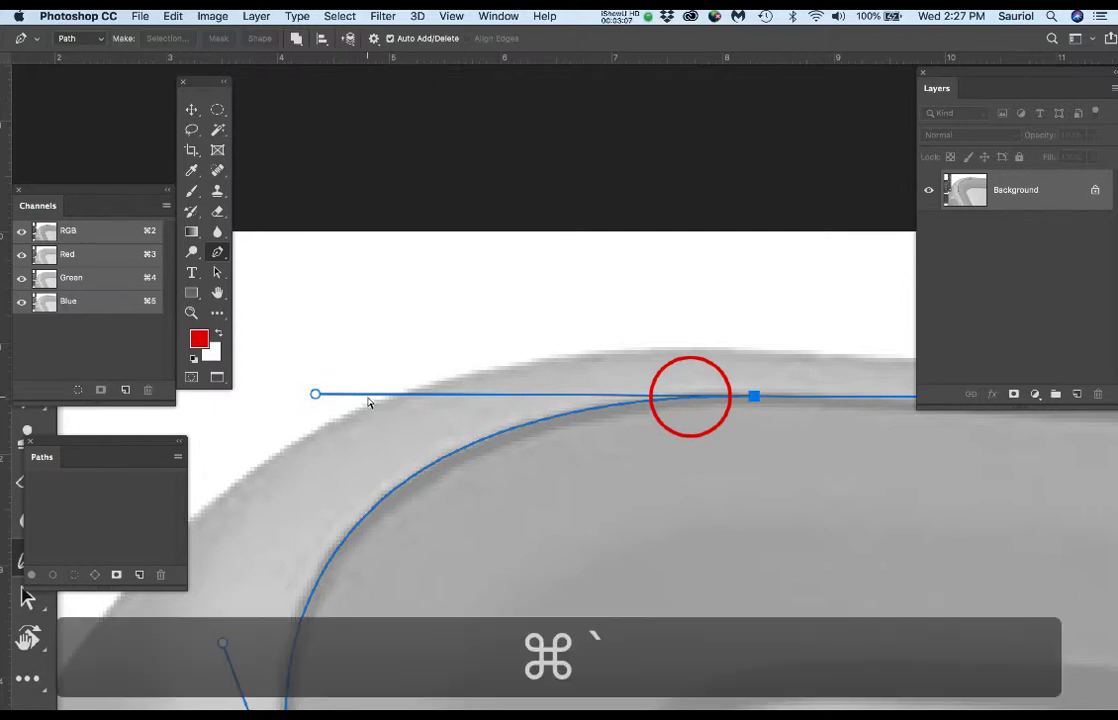
Delete the trial path from the template
scroll(397, 292, down, 3)
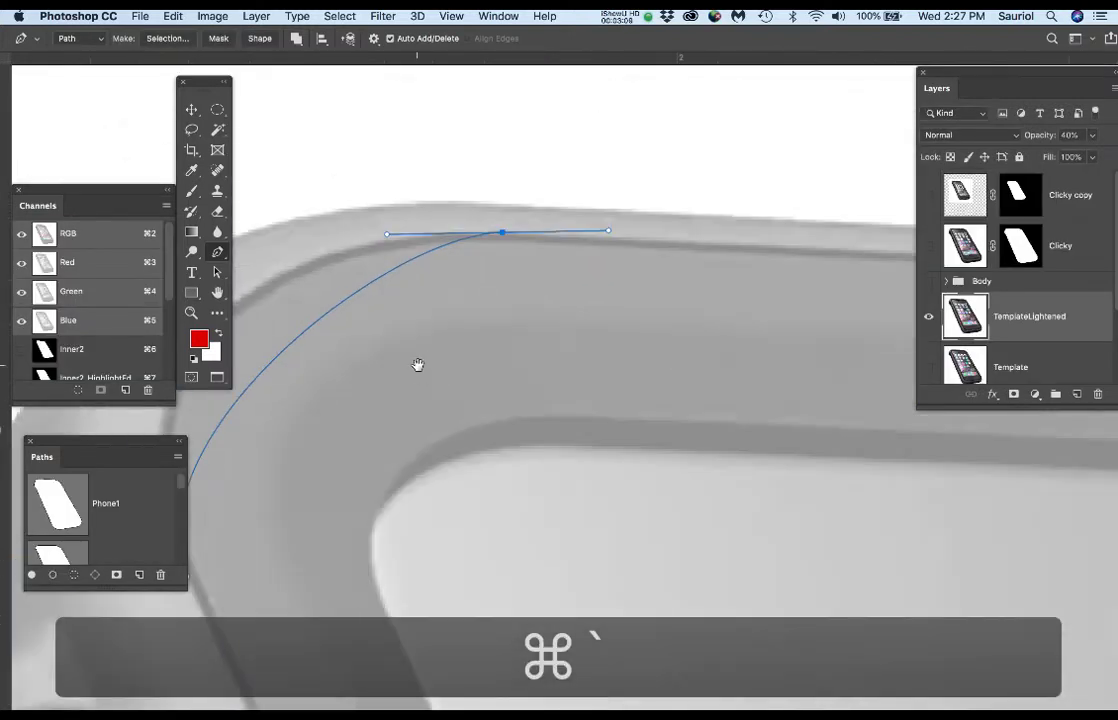
drag(487, 366, 636, 319)
key(Delete)
key(Delete)
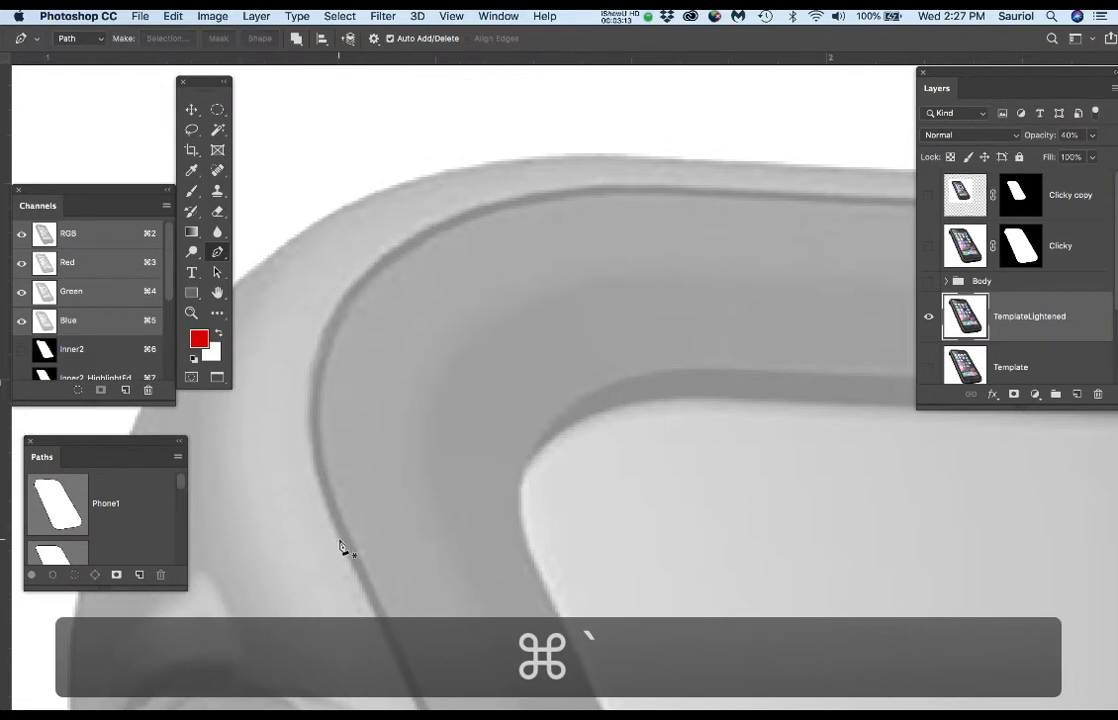
Start a new path around the groove's corner with smooth anchors on its side and upper edges, aligning handles with the edges
drag(339, 540, 300, 441)
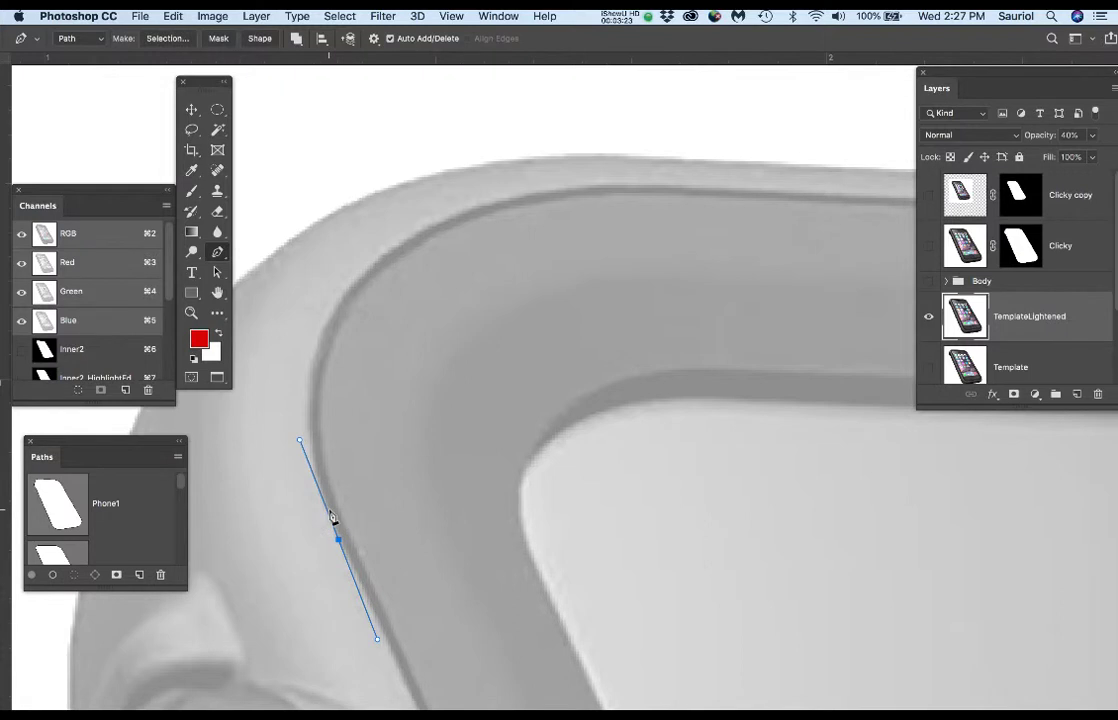
scroll(349, 497, up, 1)
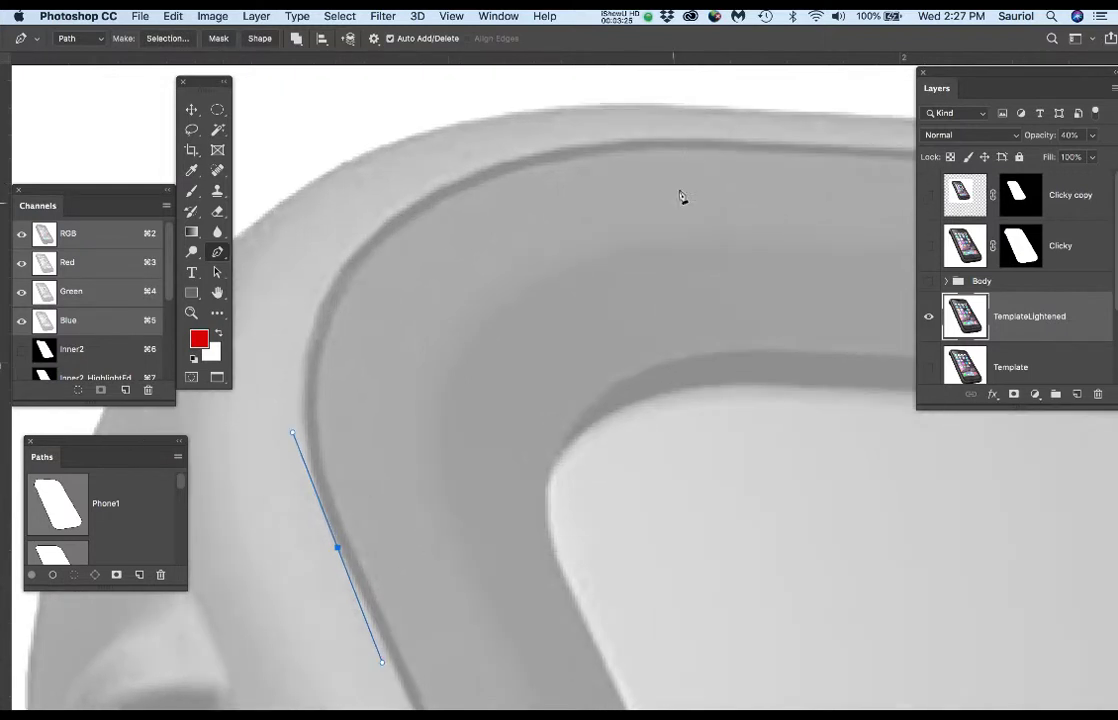
drag(683, 139, 775, 144)
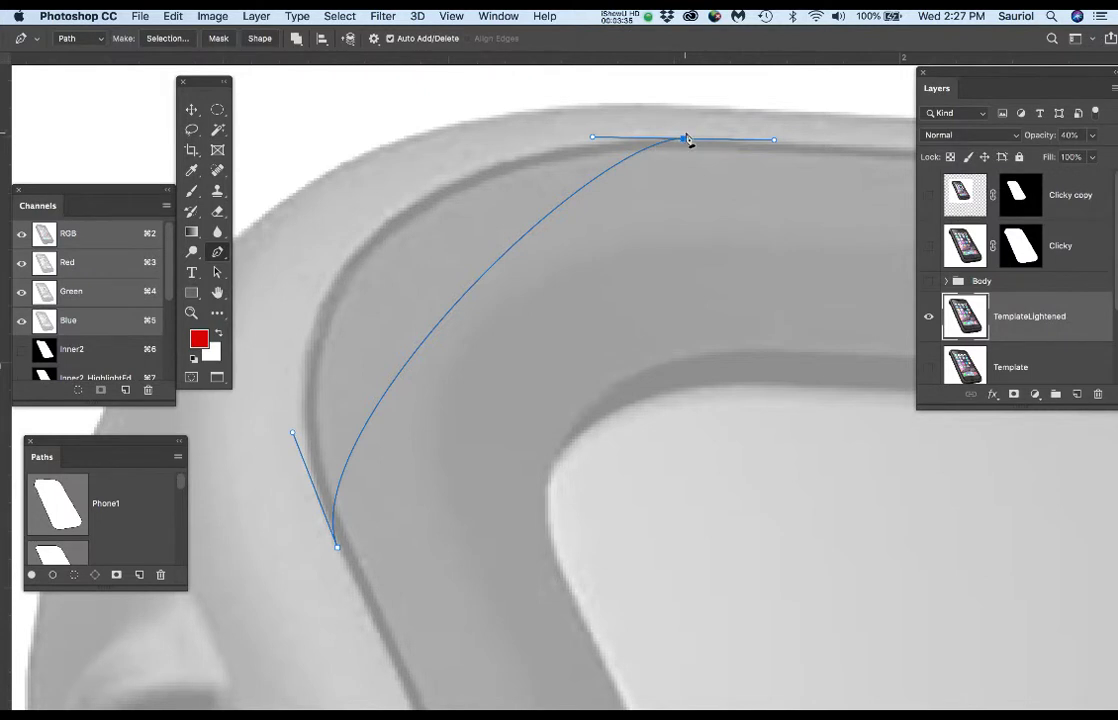
Shift the upper-edge anchor onto the groove line and lengthen both corner handles until the curve follows the upper-left corner
key(Down)
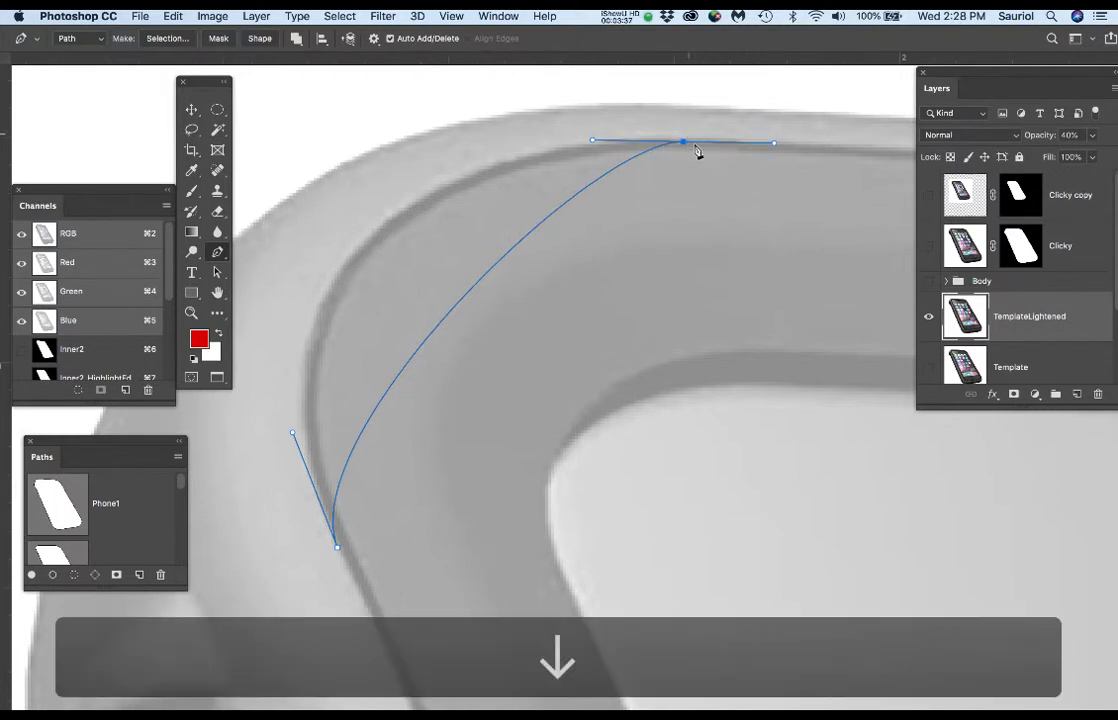
drag(686, 144, 668, 142)
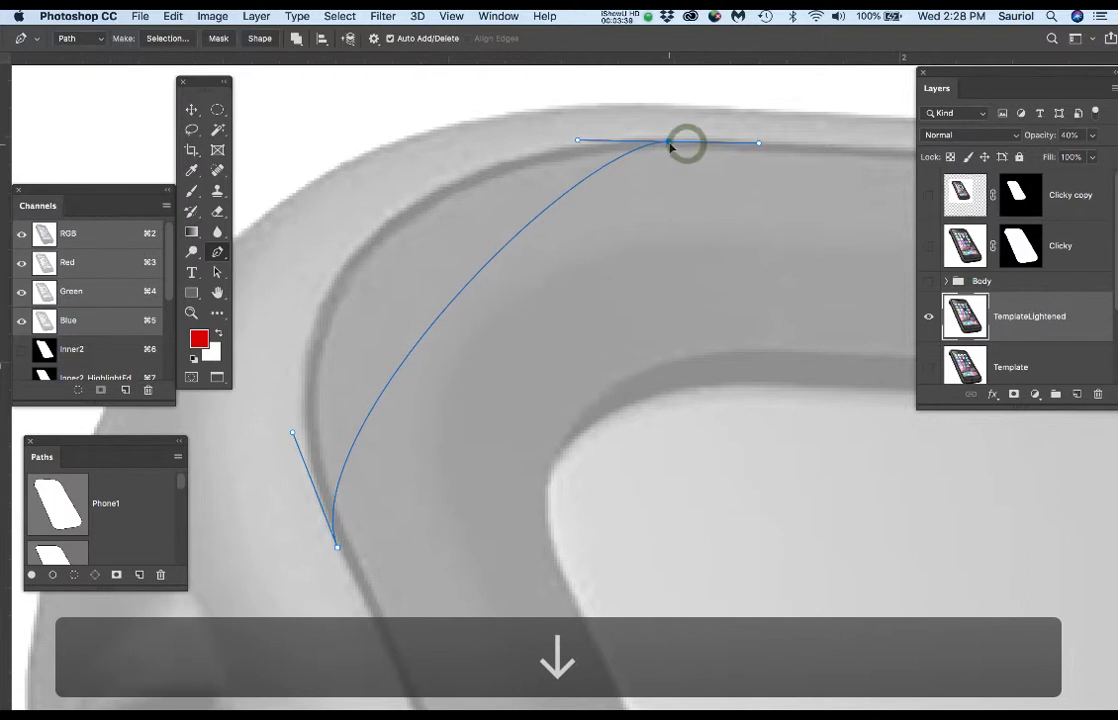
key(Down)
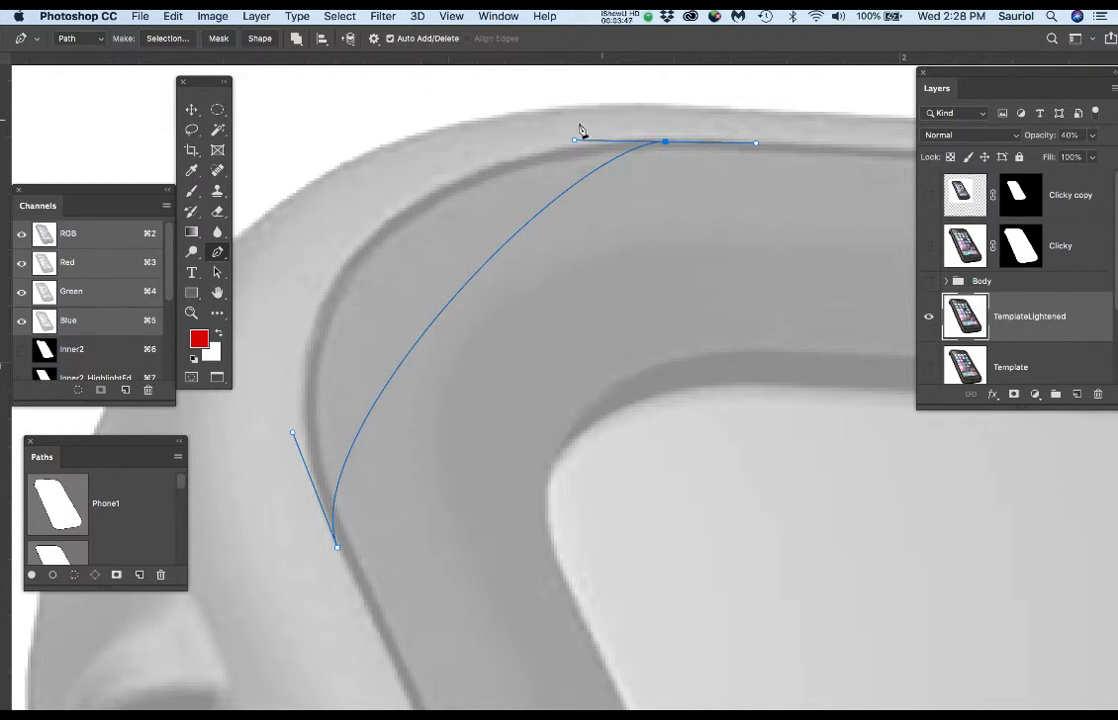
drag(575, 143, 396, 138)
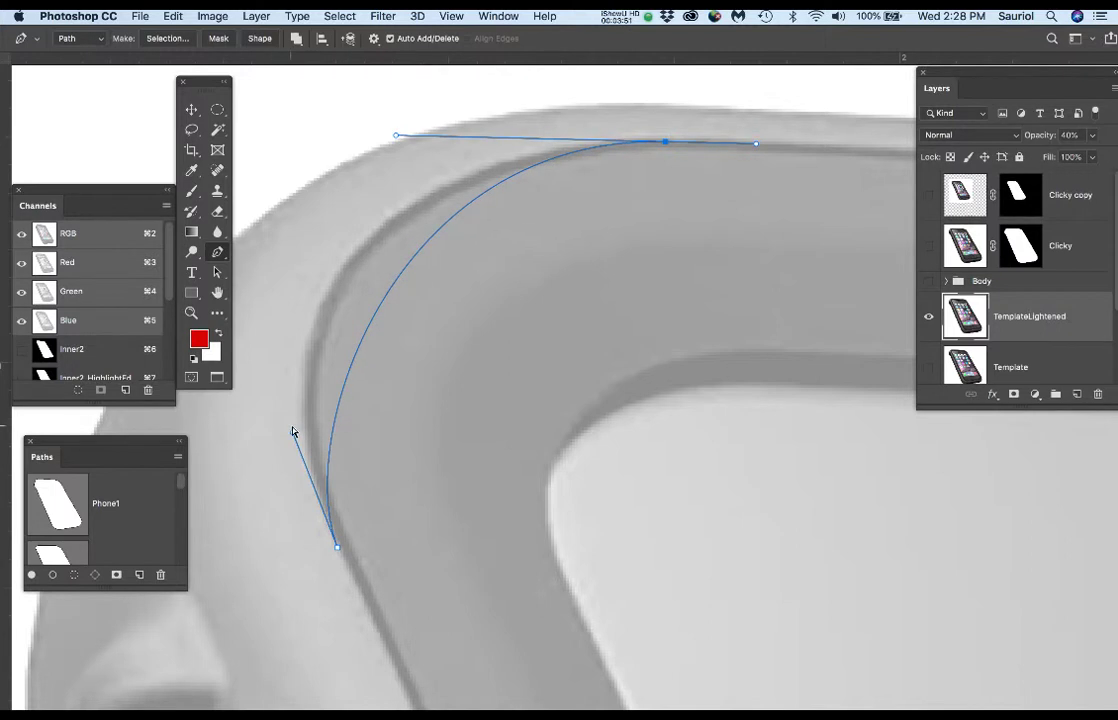
drag(292, 437, 225, 314)
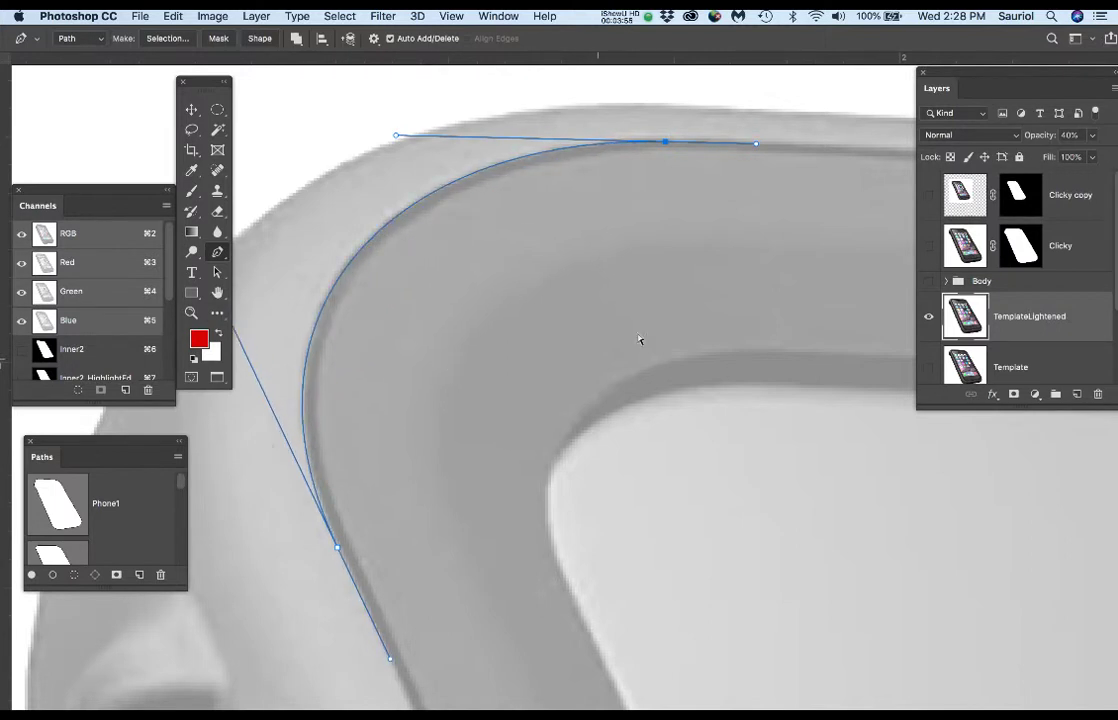
Move the Layers, Channels and tool panels clear of the groove's upper edge and upper-left corner
drag(779, 227, 460, 388)
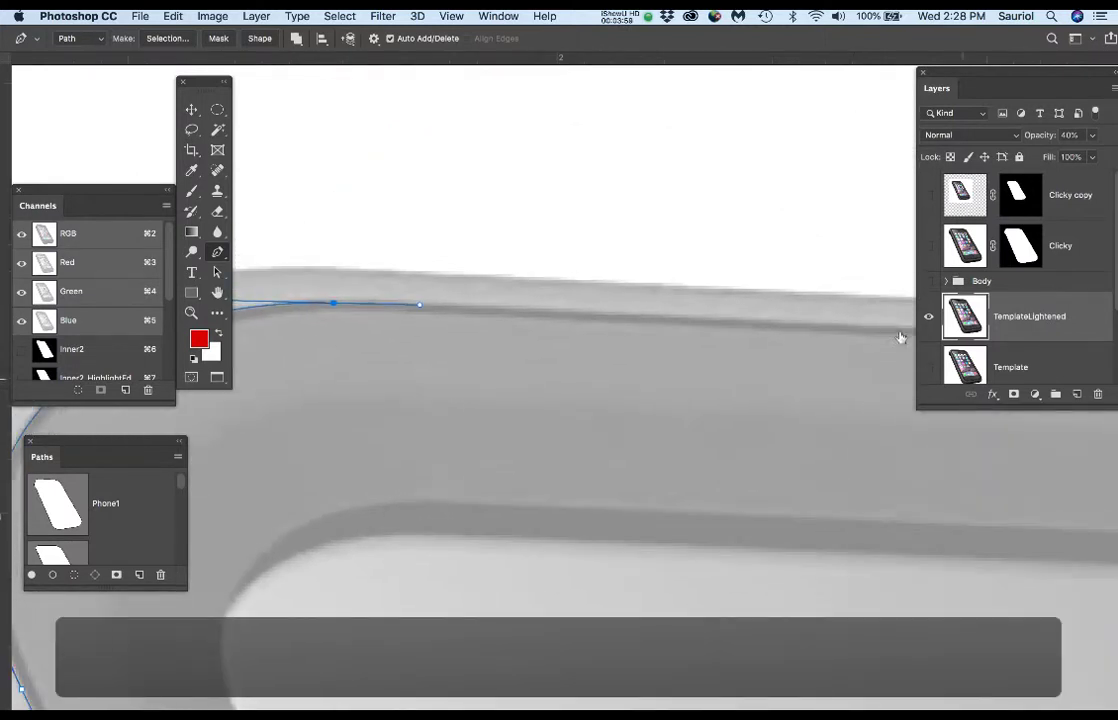
drag(1055, 75, 1032, 456)
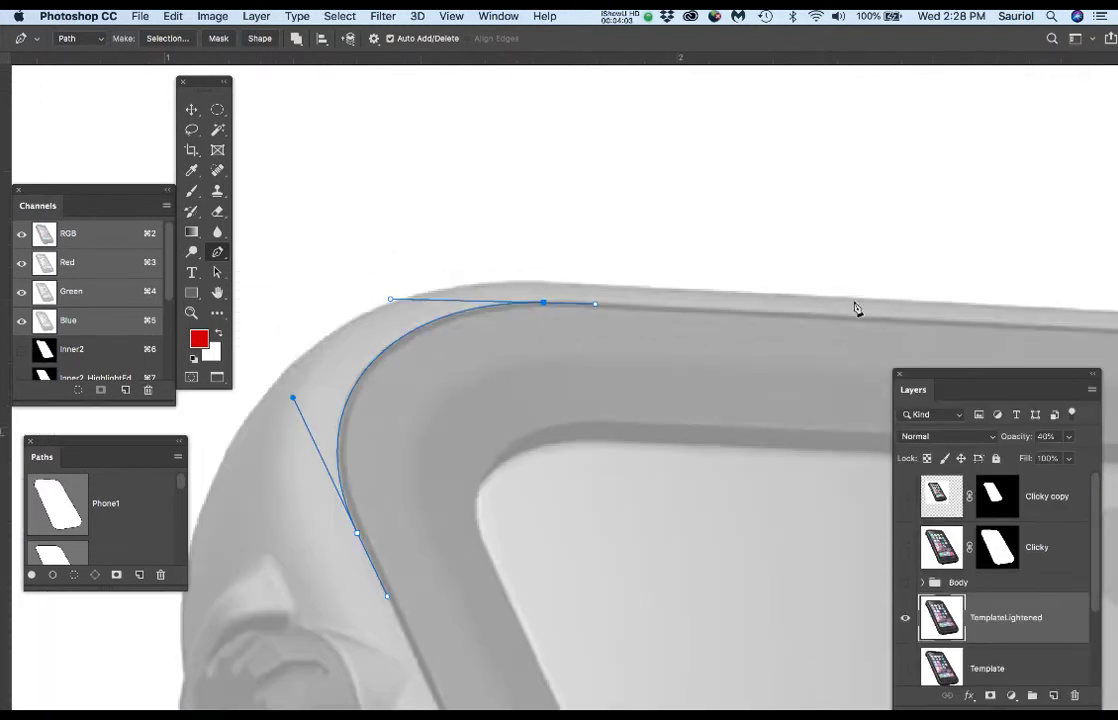
drag(940, 285, 670, 220)
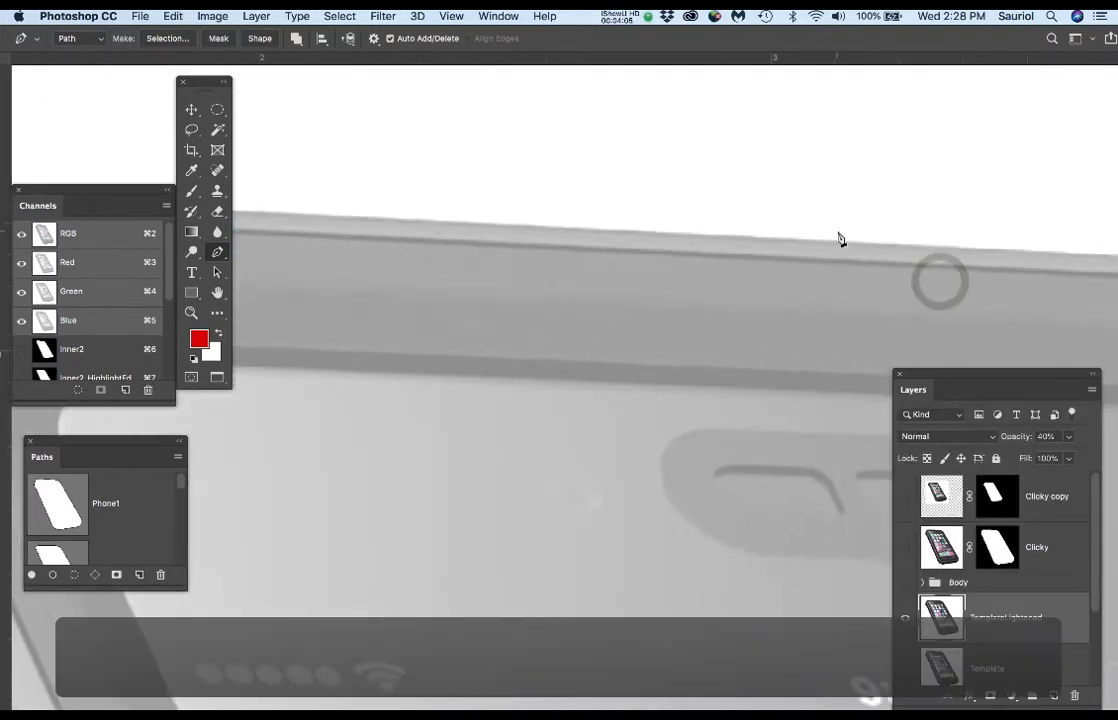
scroll(841, 240, down, 3)
scroll(841, 240, down, 3)
drag(917, 260, 787, 255)
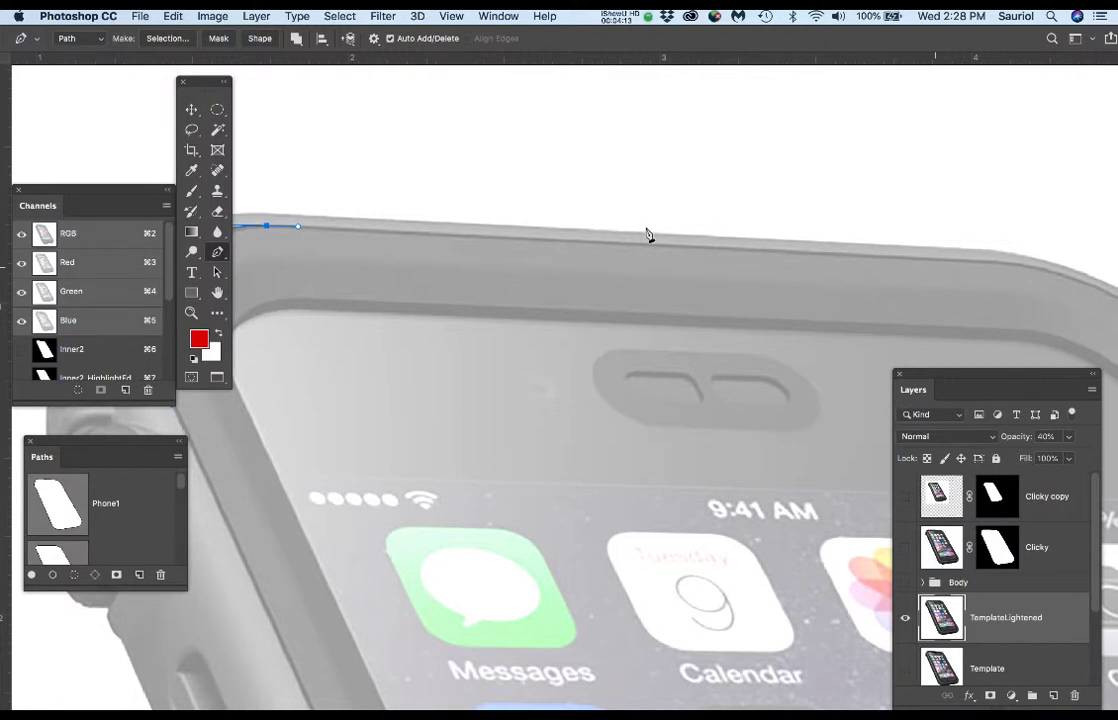
drag(118, 190, 307, 525)
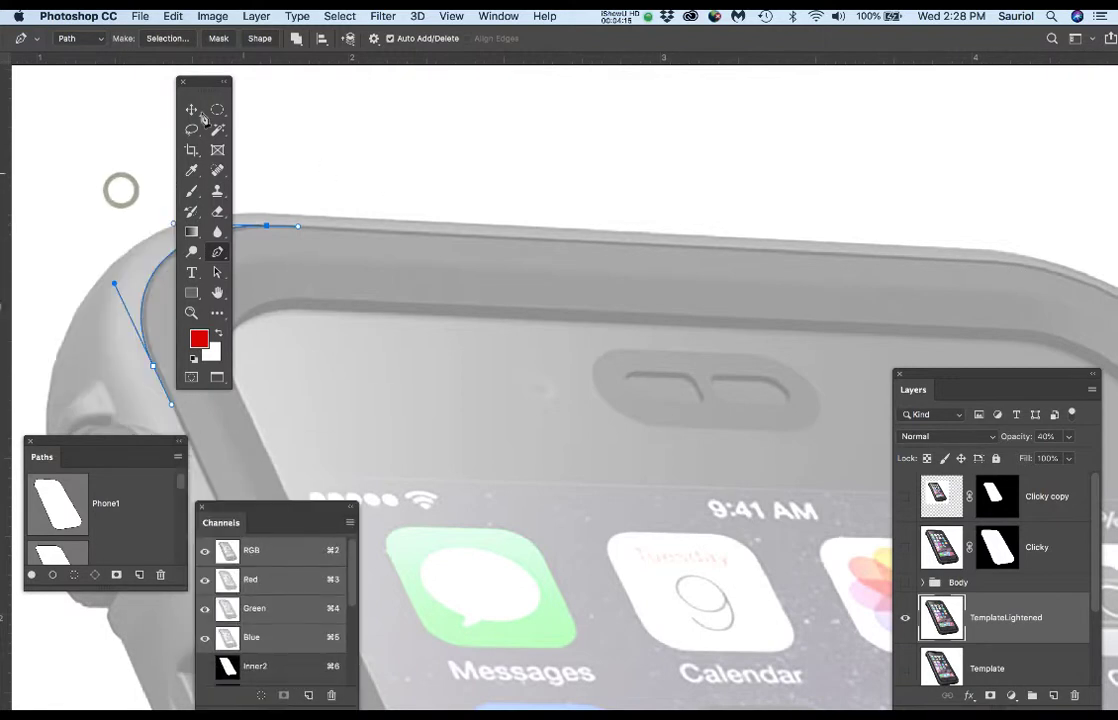
drag(202, 86, 158, 394)
Add a smooth anchor at the upper edge's far end, before the upper-right corner, and align its handles with the groove
key(space)
drag(573, 258, 486, 187)
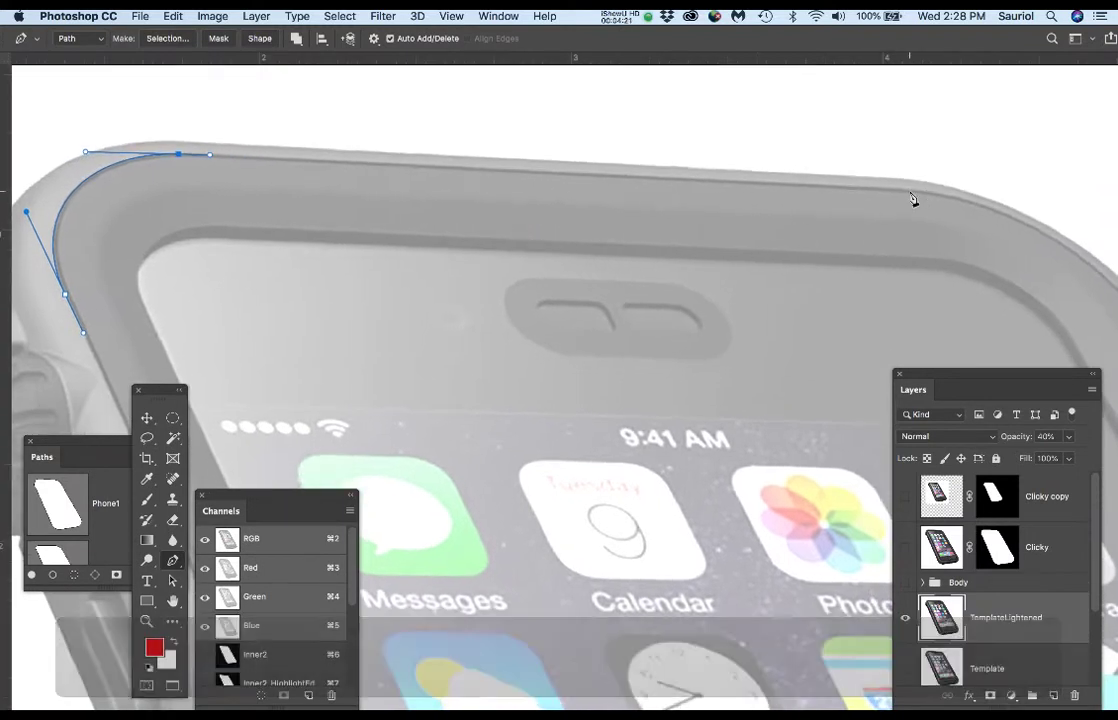
drag(909, 188, 963, 198)
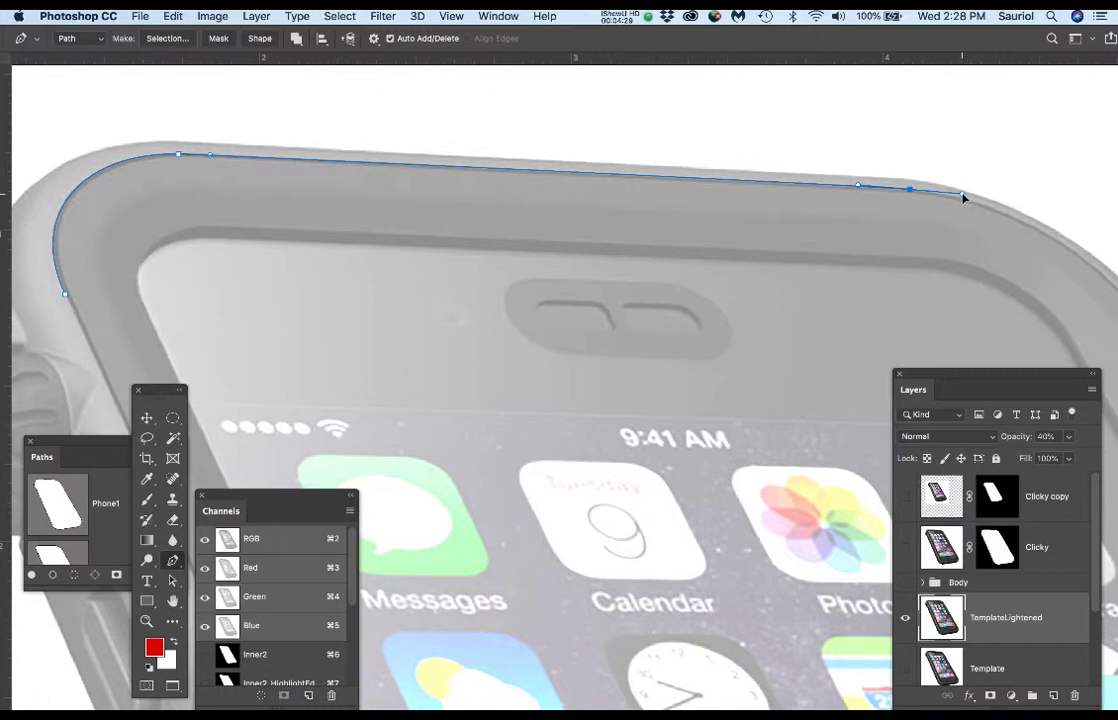
scroll(955, 207, up, 5)
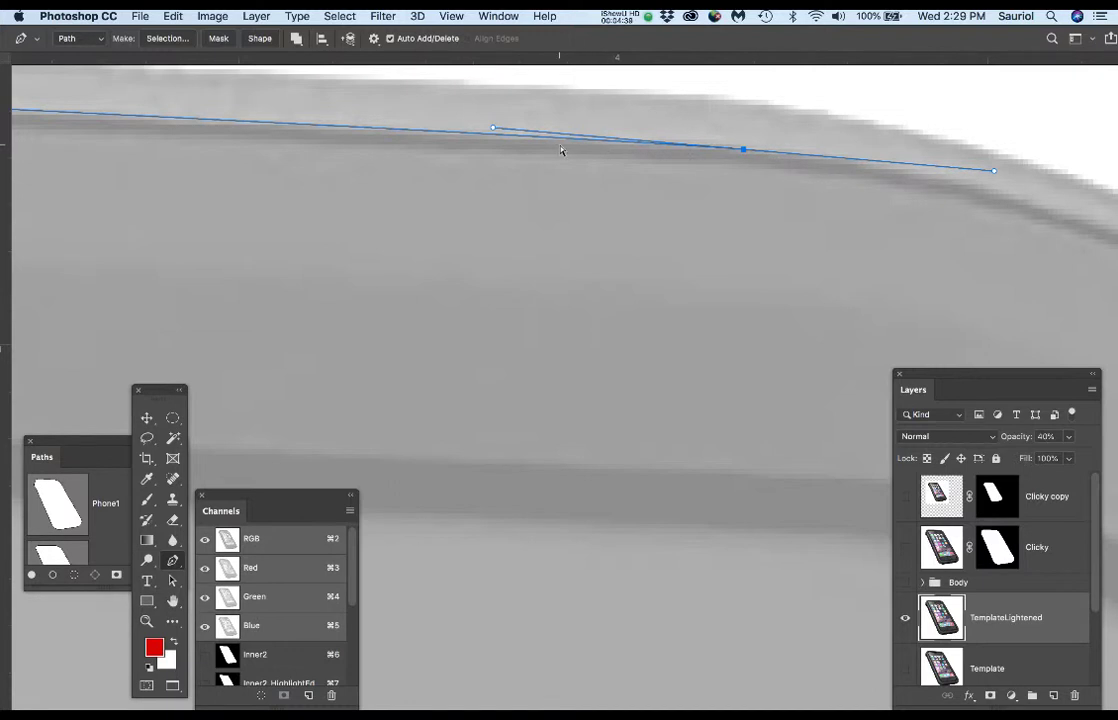
scroll(528, 180, down, 5)
drag(528, 193, 824, 219)
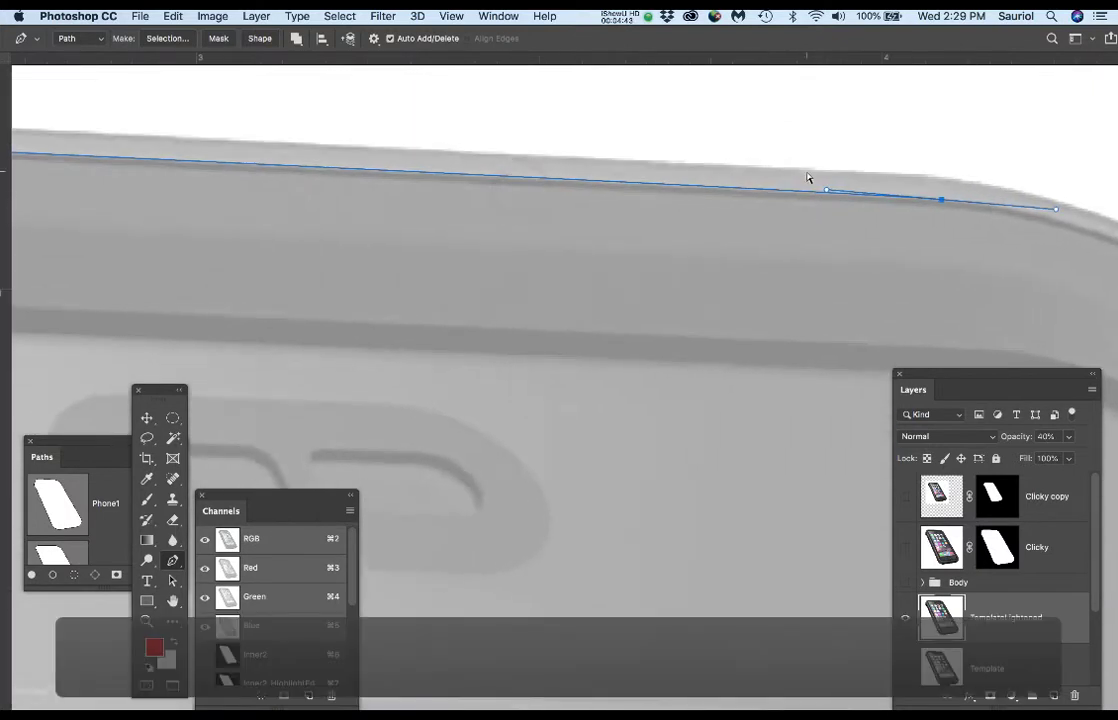
drag(826, 191, 813, 194)
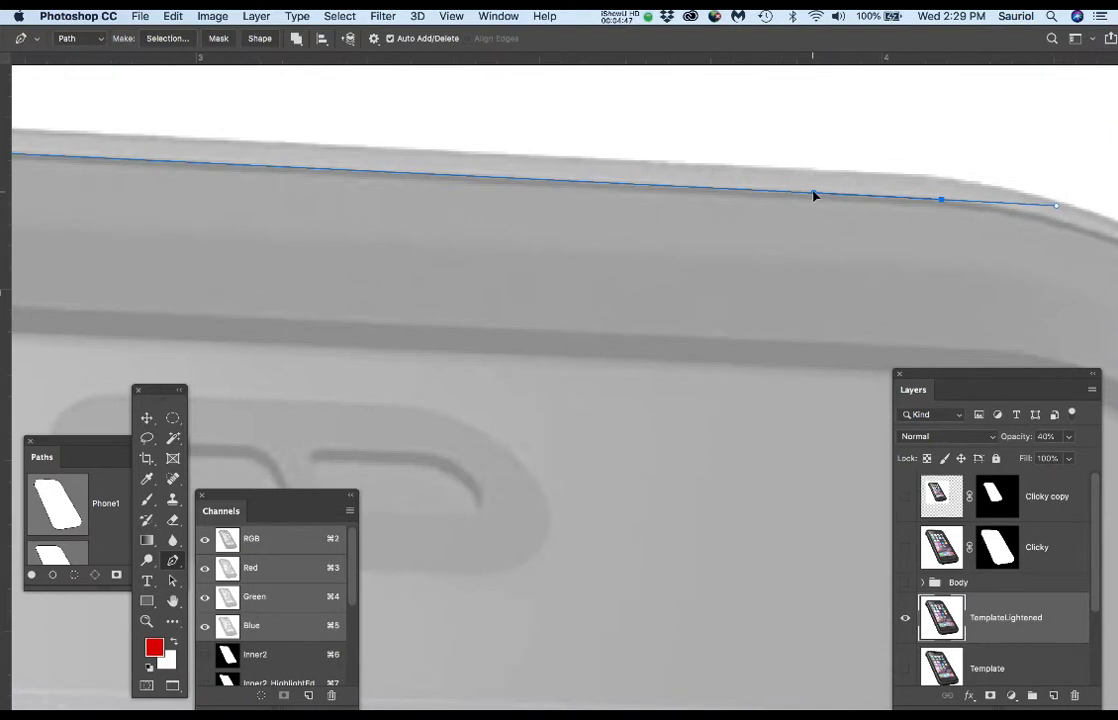
Add a smooth anchor just past the upper-right corner and lengthen both corner handles to fit the curve to the groove
drag(993, 229, 399, 142)
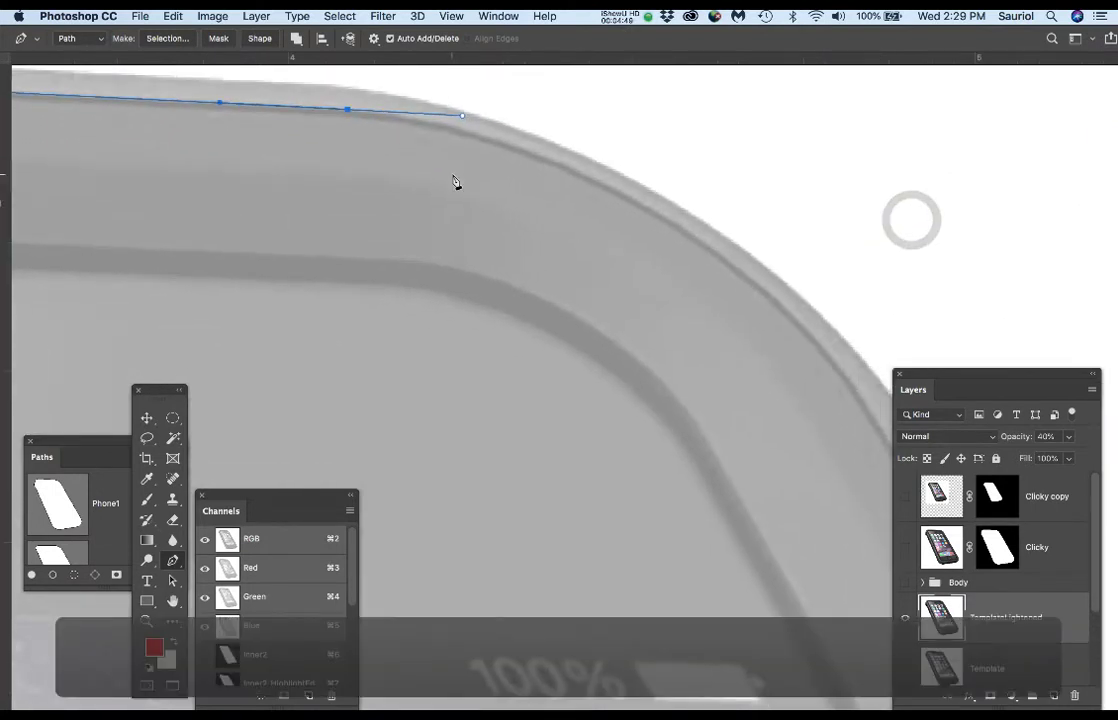
scroll(455, 182, down, 3)
drag(552, 209, 443, 181)
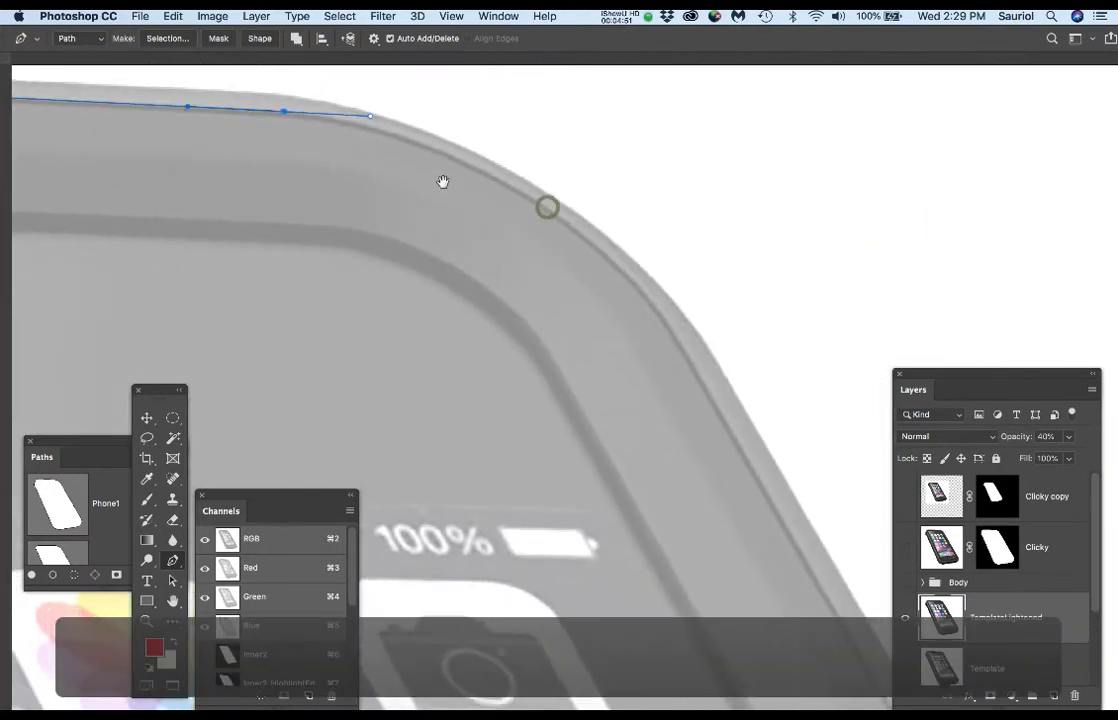
click(659, 320)
drag(660, 323, 697, 382)
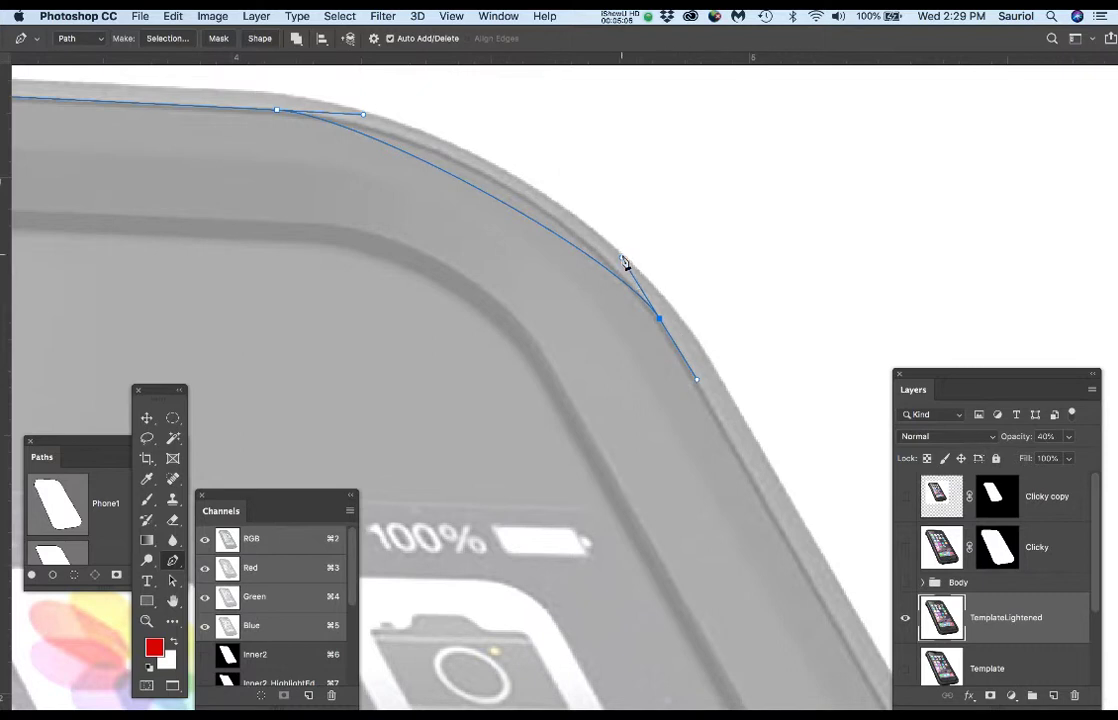
drag(622, 259, 587, 204)
drag(366, 115, 388, 117)
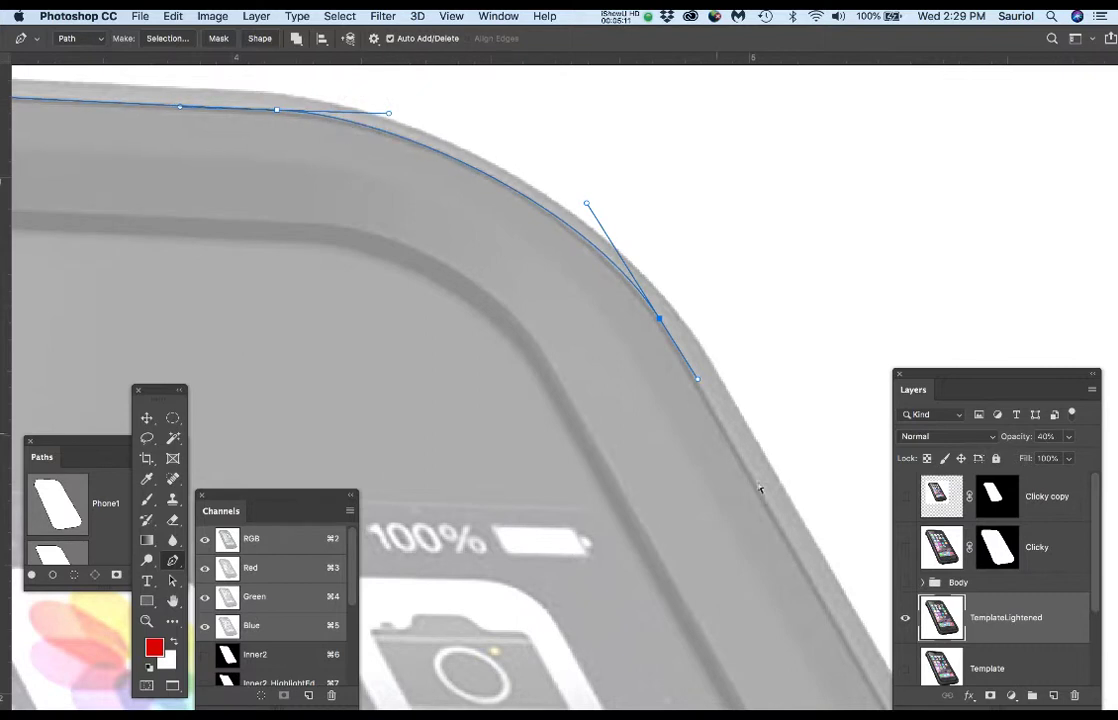
Add a smooth anchor on the groove's long right side just before the lower-right corner, with handles along the edge
drag(705, 419, 520, 192)
drag(621, 407, 500, 185)
drag(577, 325, 460, 140)
drag(602, 390, 447, 152)
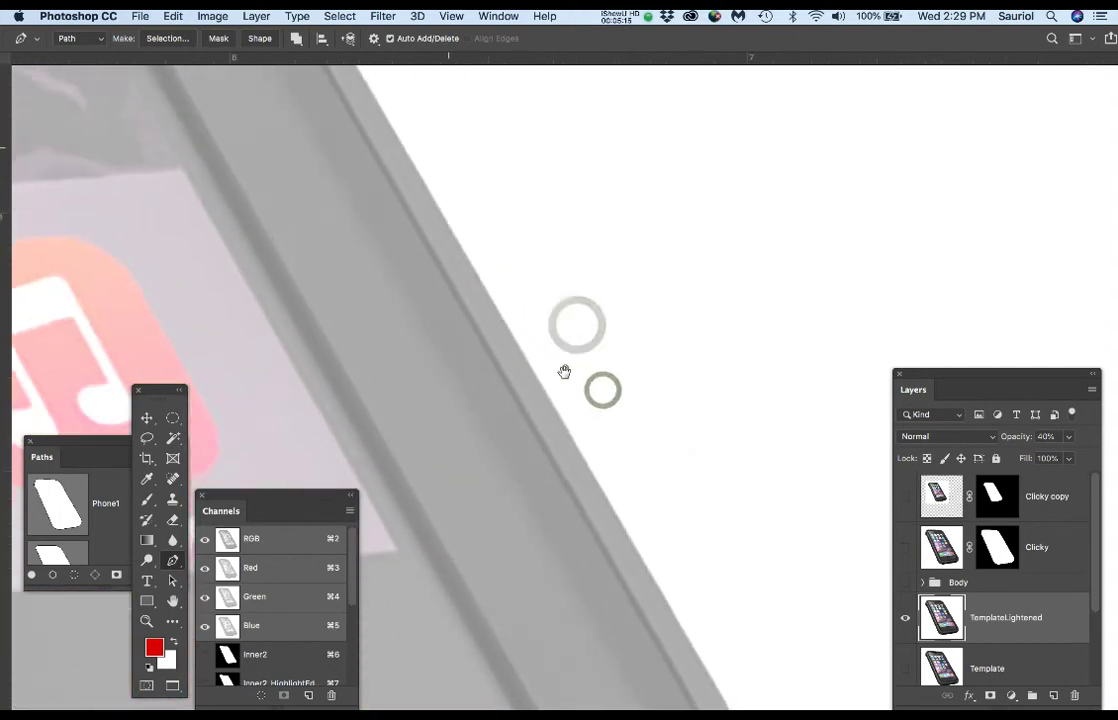
drag(565, 368, 540, 170)
drag(654, 408, 632, 387)
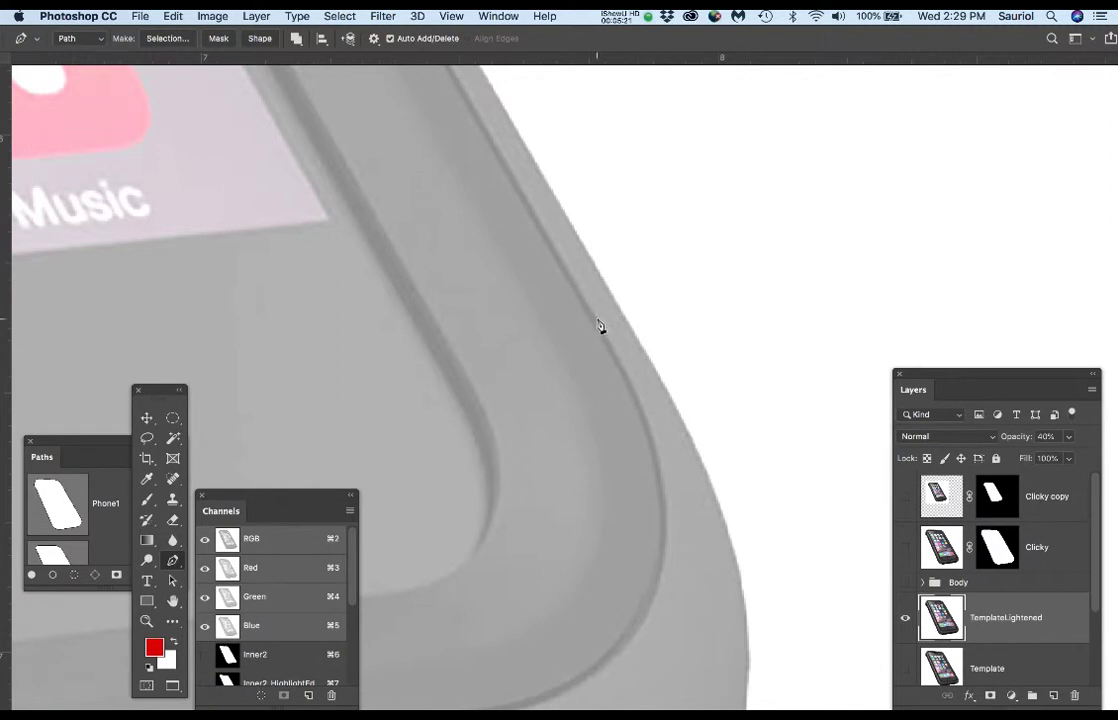
drag(595, 318, 636, 400)
Add a smooth anchor on the groove's lower edge just past the lower-right corner, with handles along the edge
key(space)
drag(700, 484, 847, 316)
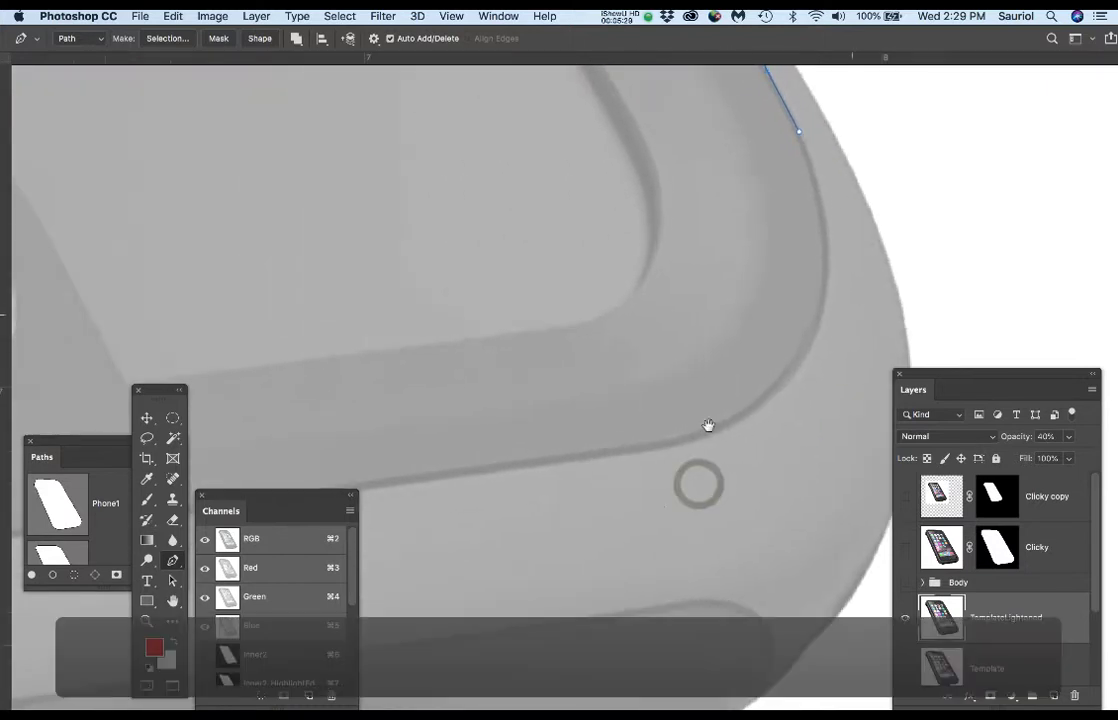
drag(665, 452, 572, 461)
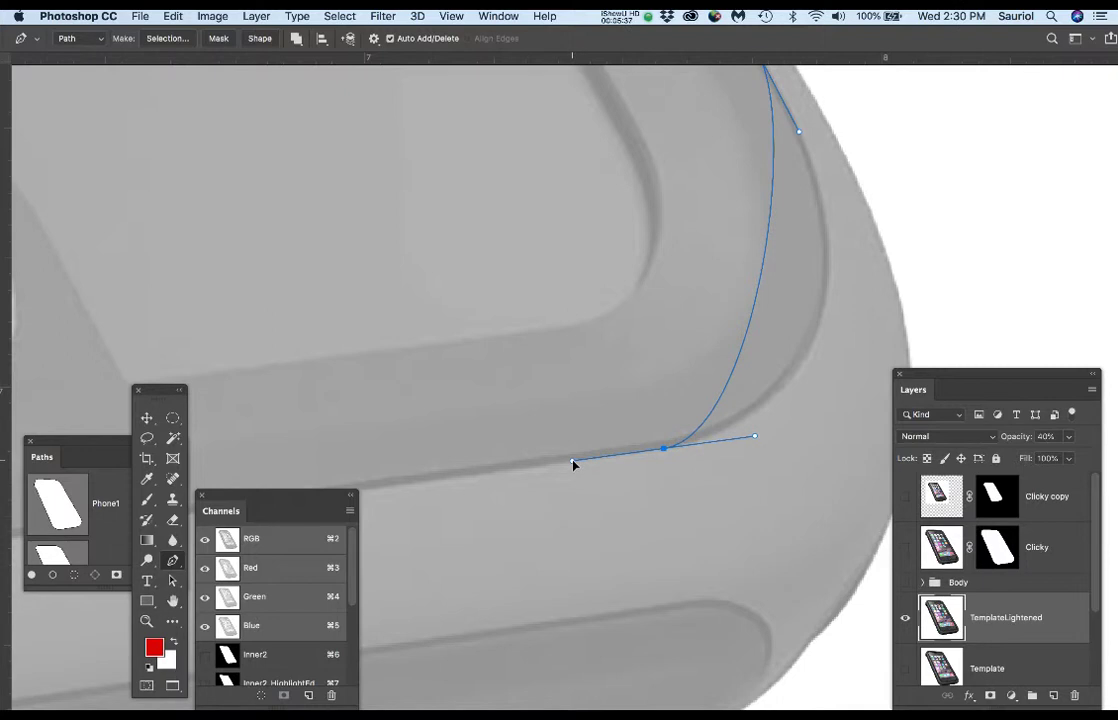
key(space)
drag(709, 448, 637, 508)
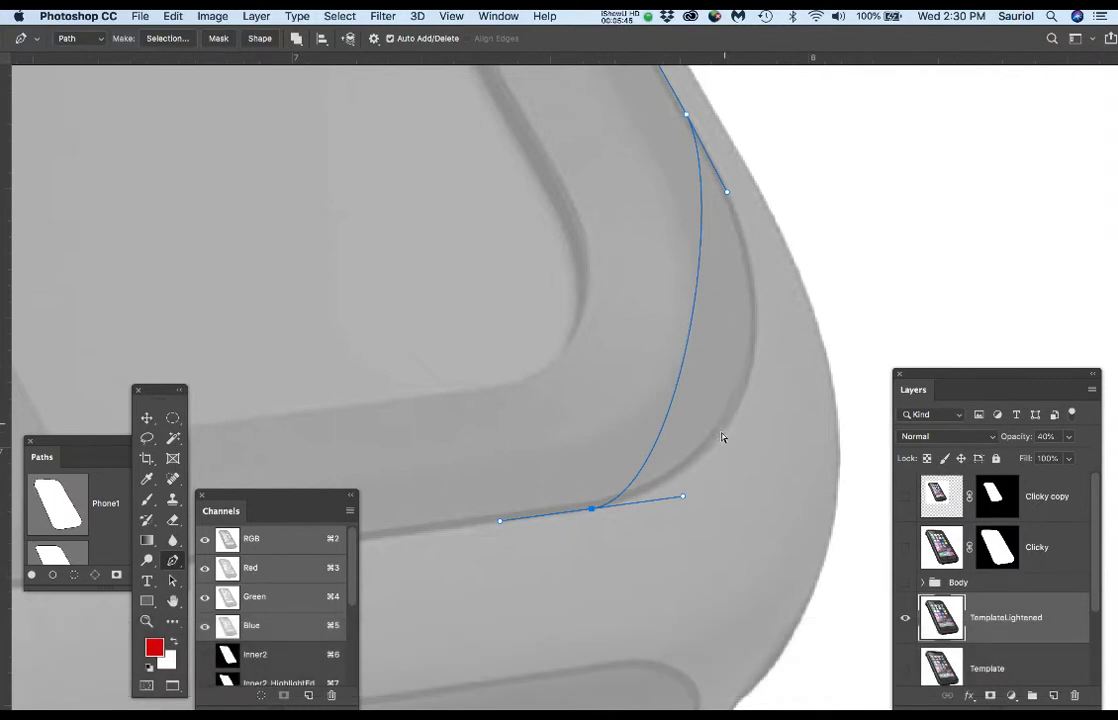
Adjust the lower-right corner's handles and nudge its side anchor down the groove until the curve follows the groove line
drag(683, 500, 789, 489)
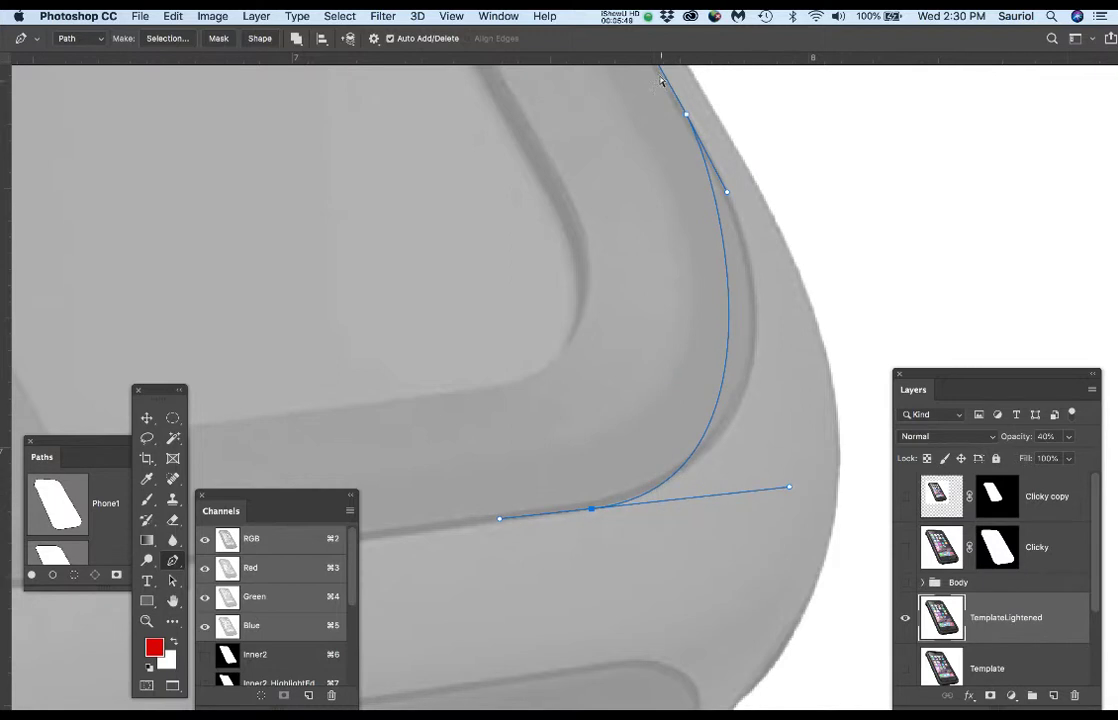
drag(727, 193, 797, 287)
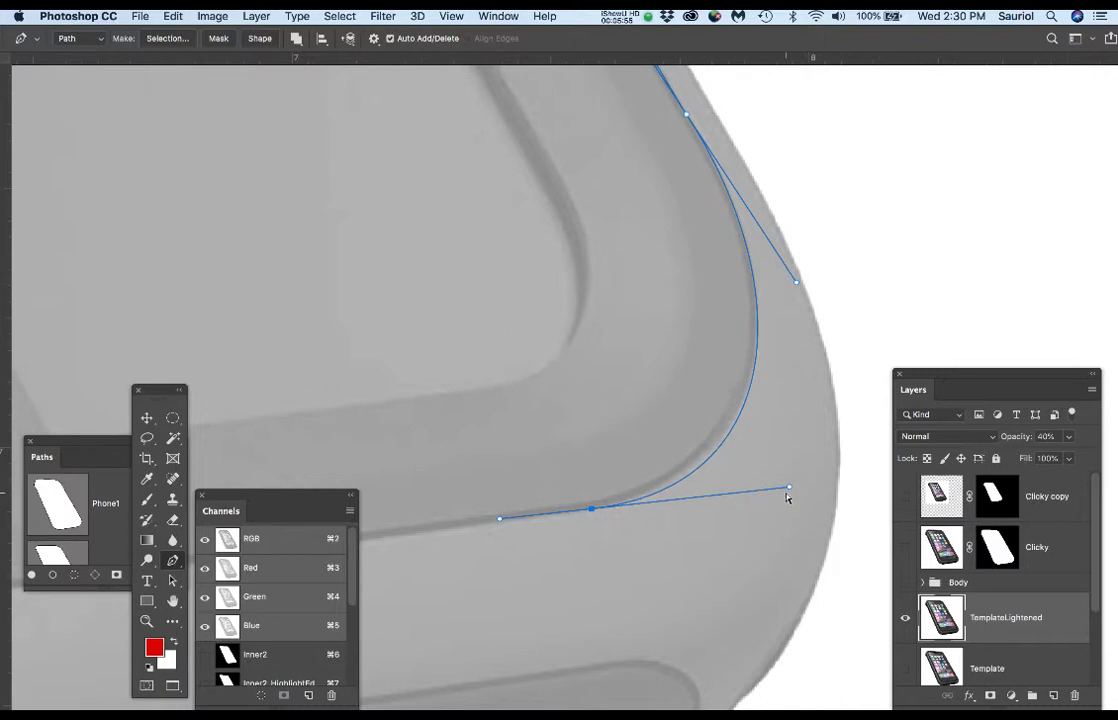
mouse_move(789, 489)
mouse_down()
mouse_move(769, 491)
mouse_move(785, 480)
mouse_up()
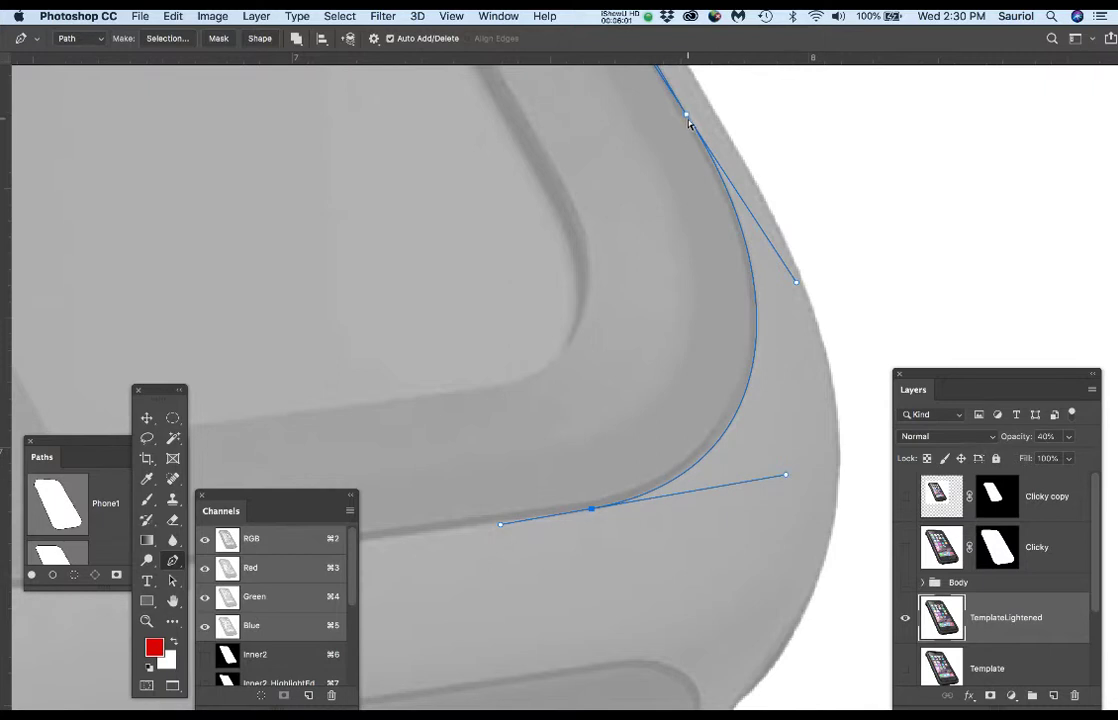
drag(688, 120, 695, 128)
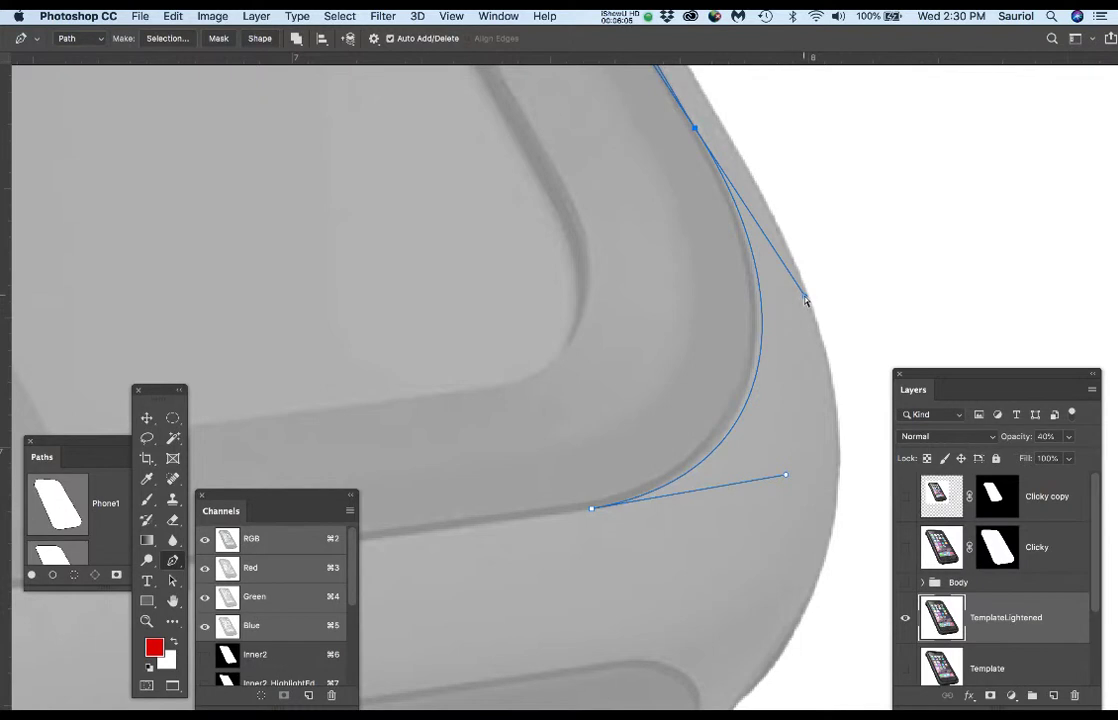
drag(807, 300, 797, 291)
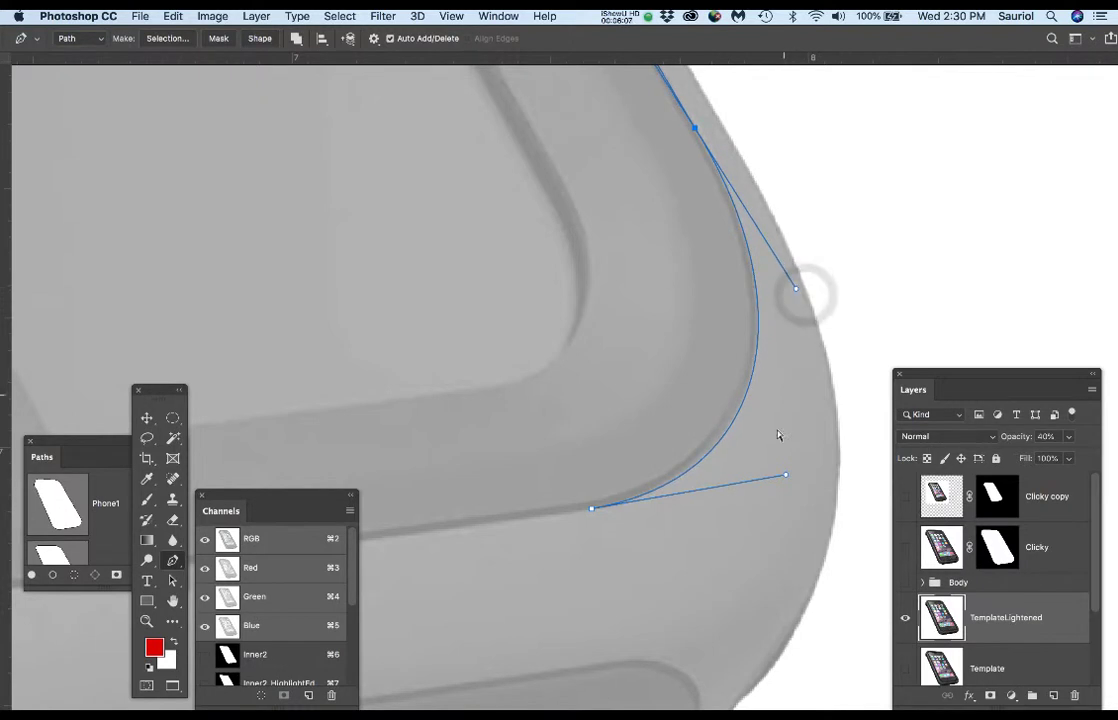
drag(785, 478, 773, 483)
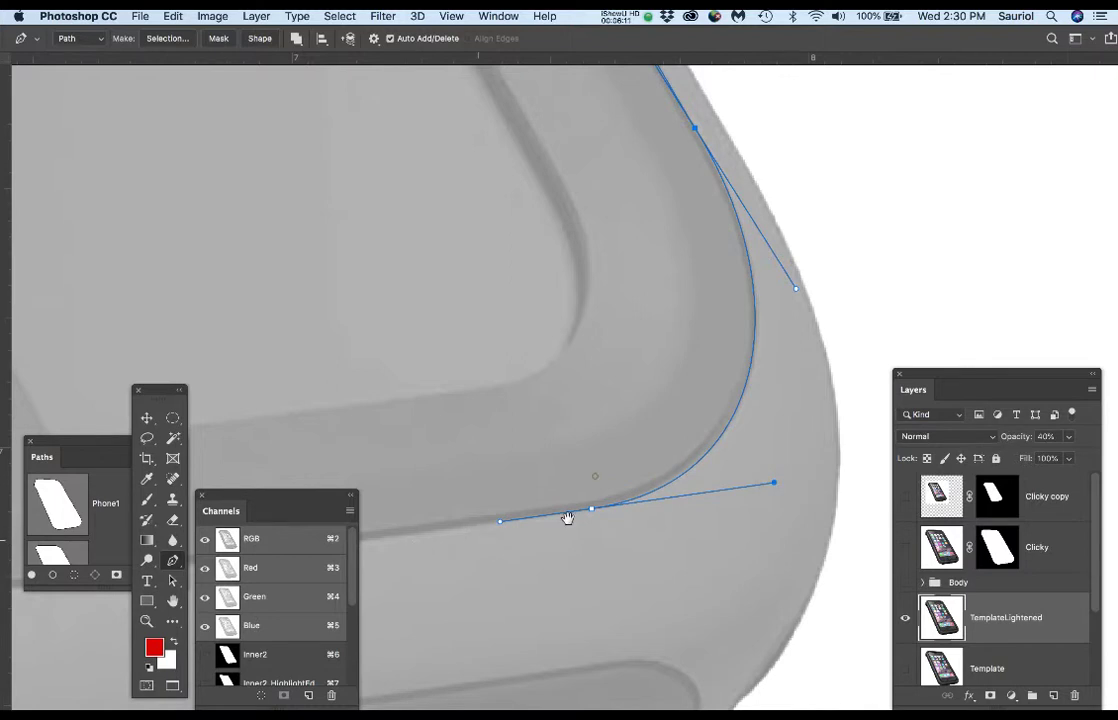
Add a smooth anchor at the lower edge's far end, before the lower-left corner, and try tilting its handles off the edge line
scroll(572, 515, down, 4)
scroll(572, 515, left, 3)
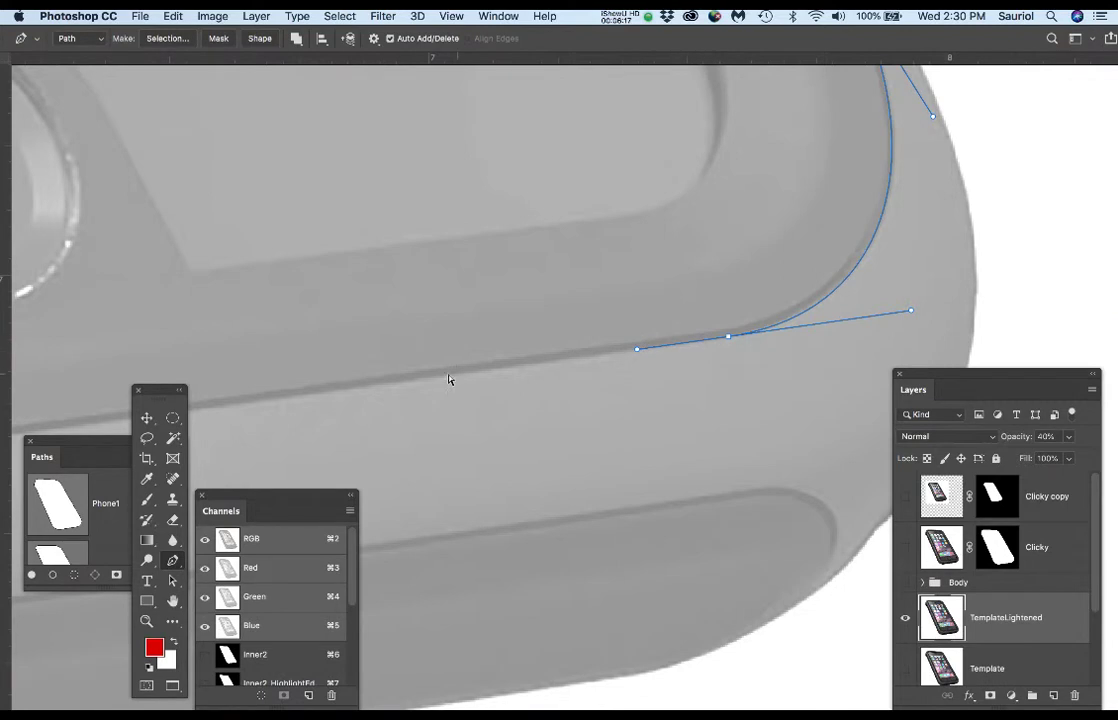
scroll(405, 354, down, 2)
drag(401, 346, 708, 176)
scroll(576, 220, down, 4)
drag(503, 258, 706, 200)
scroll(294, 251, up, 5)
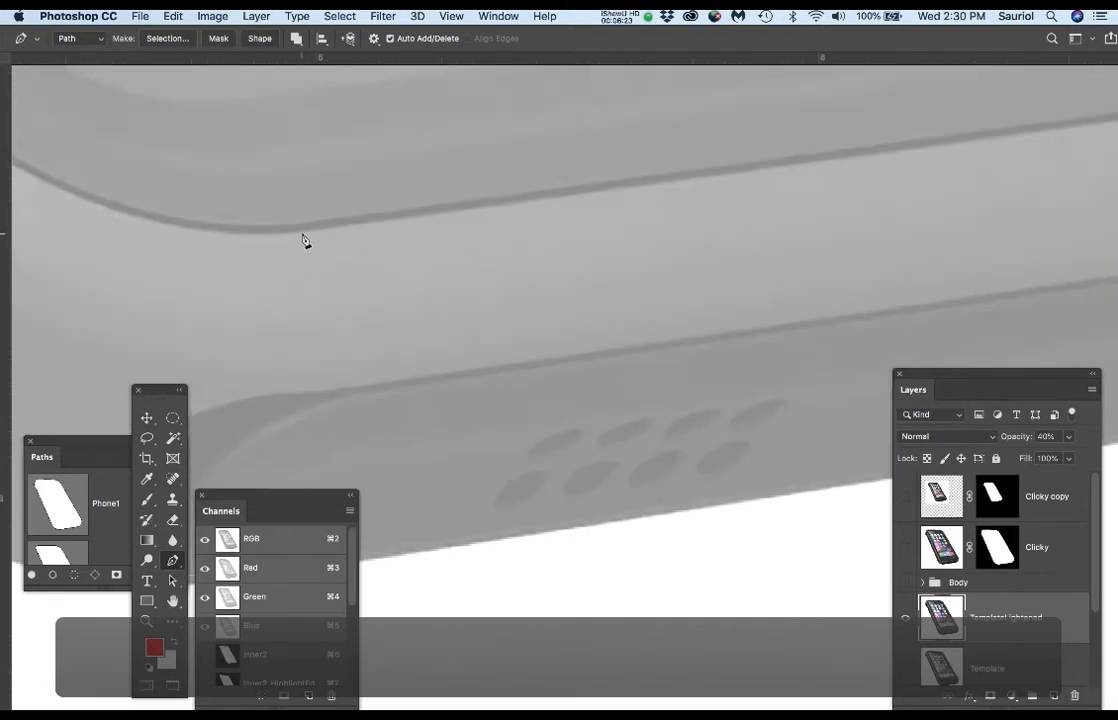
scroll(320, 236, up, 1)
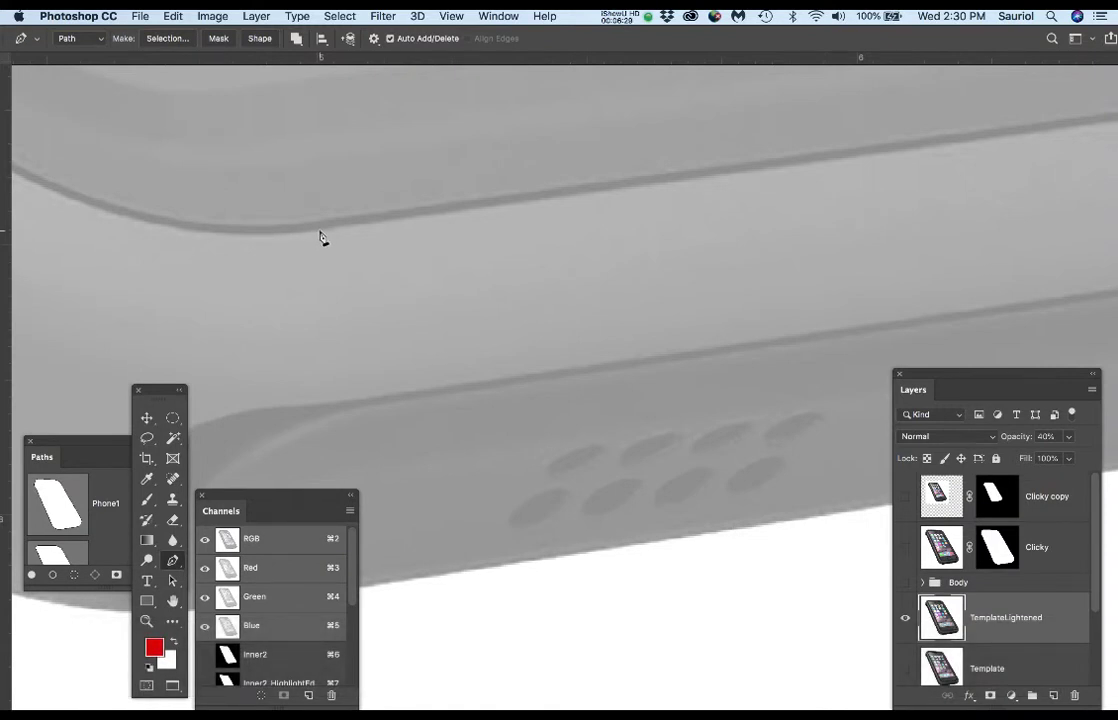
drag(320, 236, 158, 255)
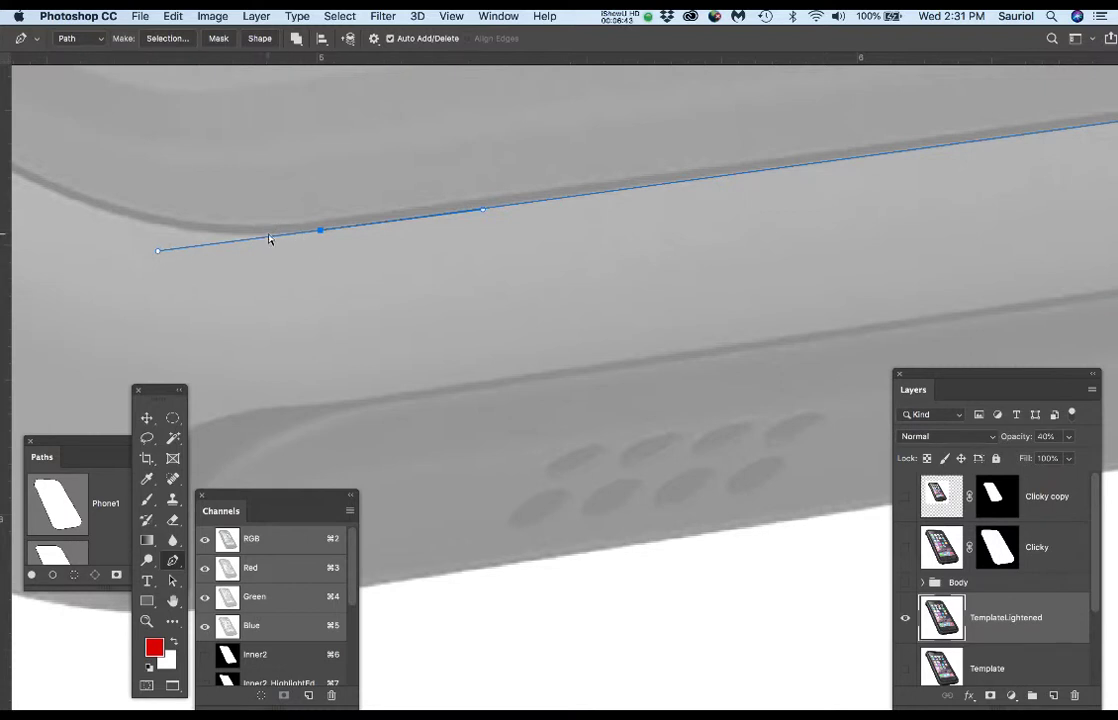
drag(157, 252, 155, 213)
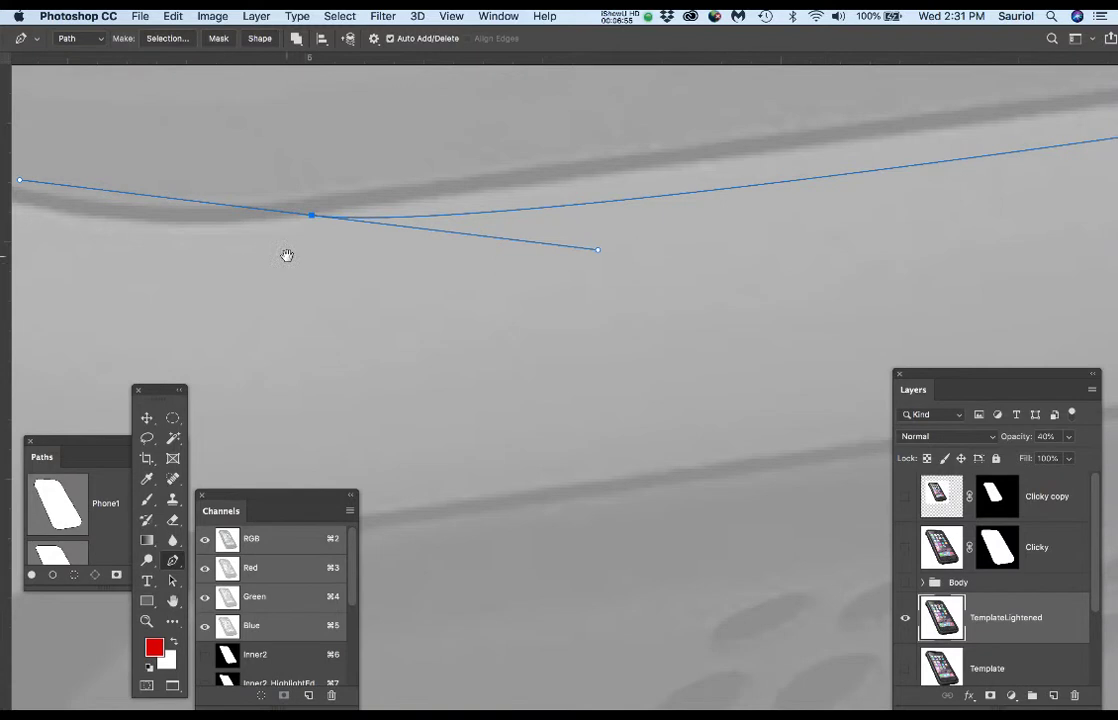
Realign the lower-edge anchor's handles with the groove, and place a smooth left-side anchor above the lower-left corner with handles fitting the corner curve
drag(287, 255, 464, 254)
drag(199, 180, 206, 253)
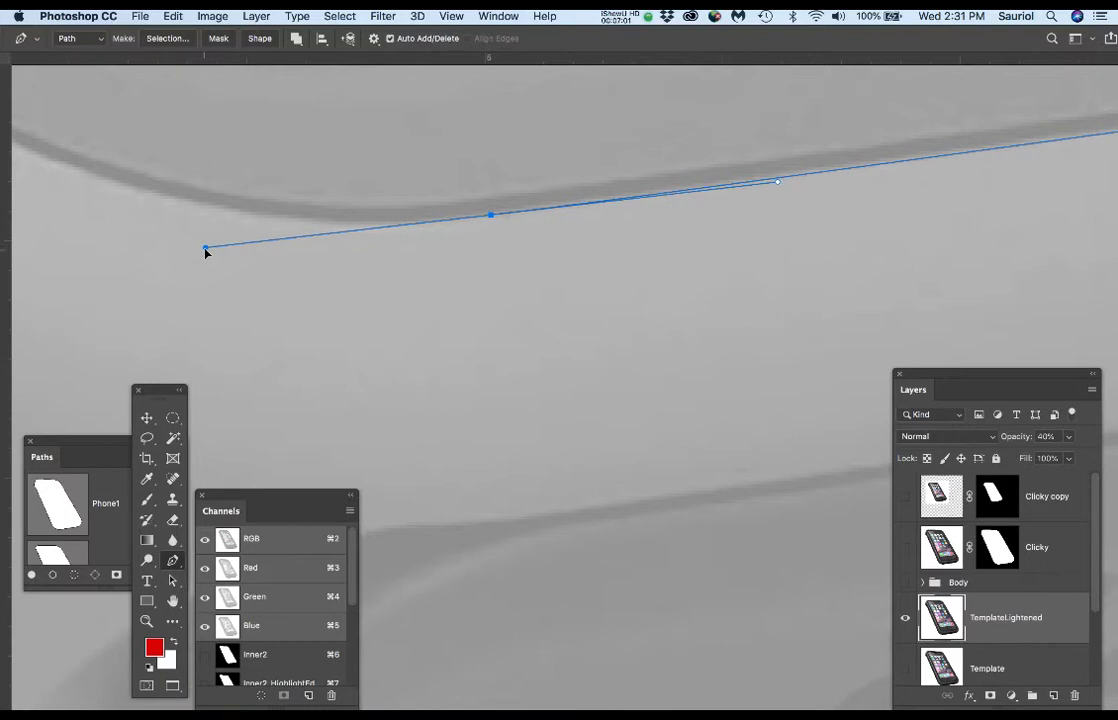
scroll(192, 247, down, 2)
drag(177, 209, 618, 450)
scroll(452, 317, down, 2)
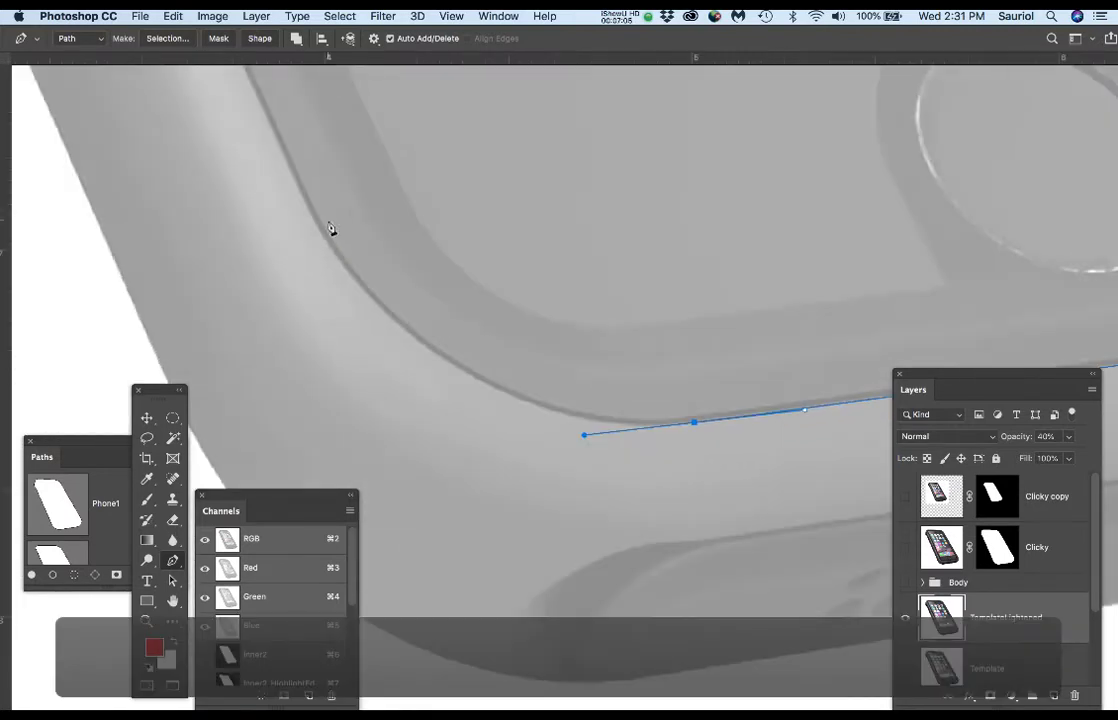
drag(302, 195, 269, 126)
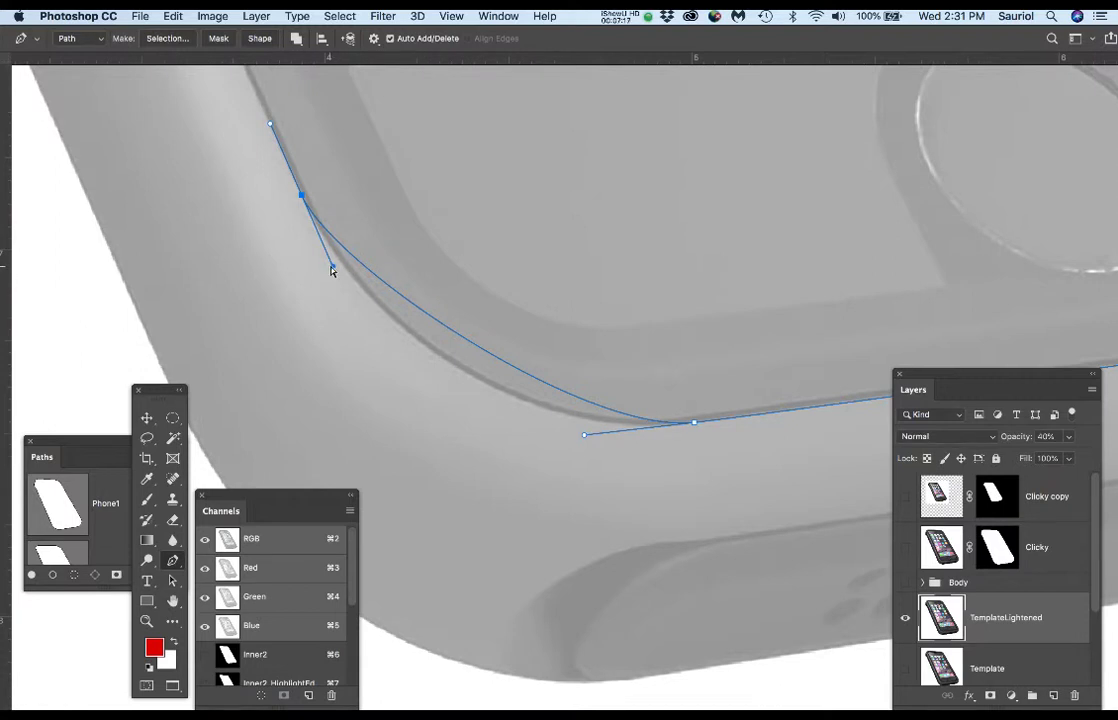
drag(334, 268, 376, 357)
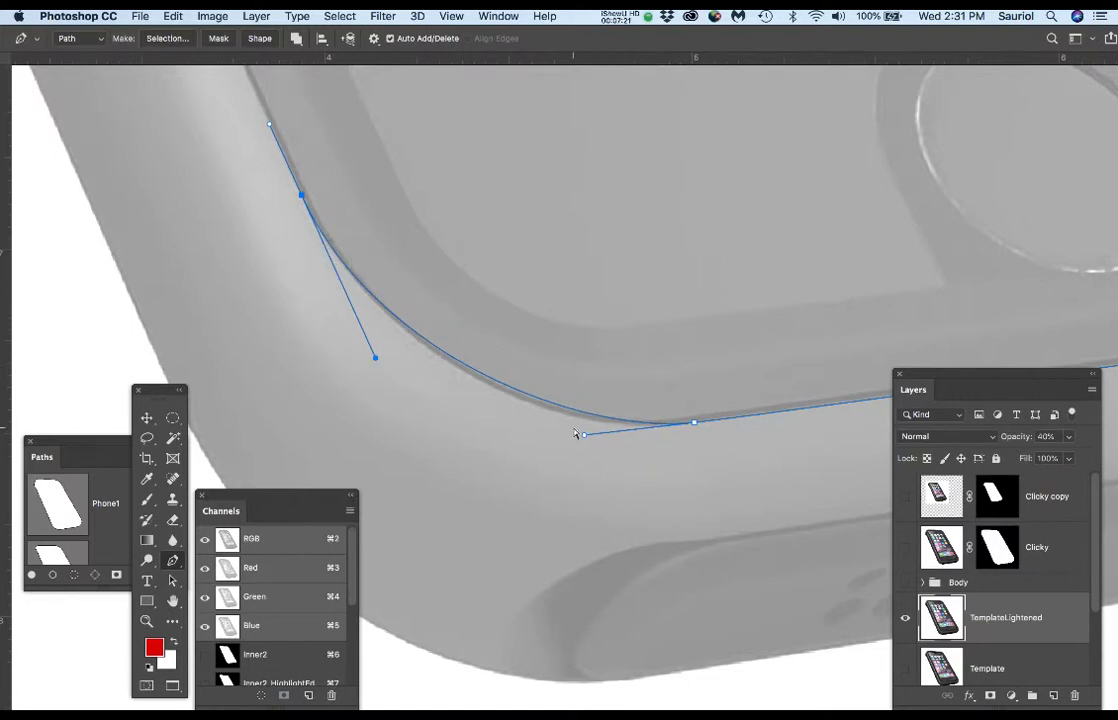
drag(583, 437, 558, 446)
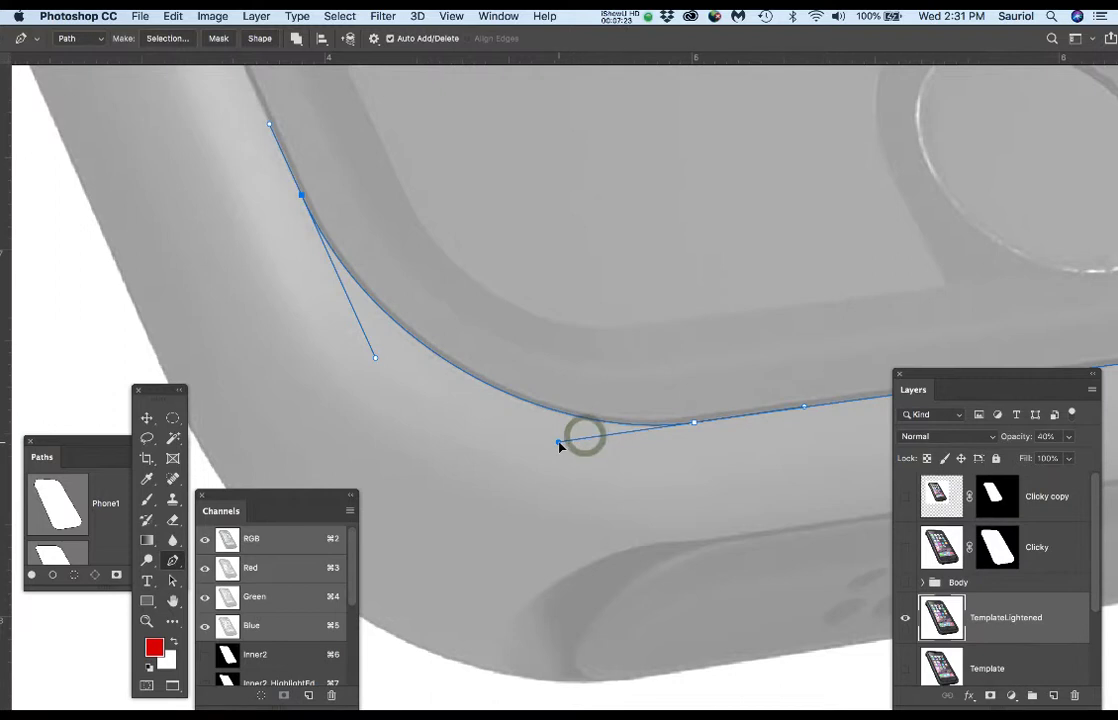
Follow the groove up the long left side and examine the path's starting anchor below the upper-left corner
mouse_move(337, 180)
mouse_down()
mouse_move(427, 307)
mouse_move(515, 484)
mouse_up()
mouse_move(445, 279)
mouse_down()
mouse_move(444, 322)
mouse_move(585, 690)
mouse_up()
drag(446, 406, 585, 685)
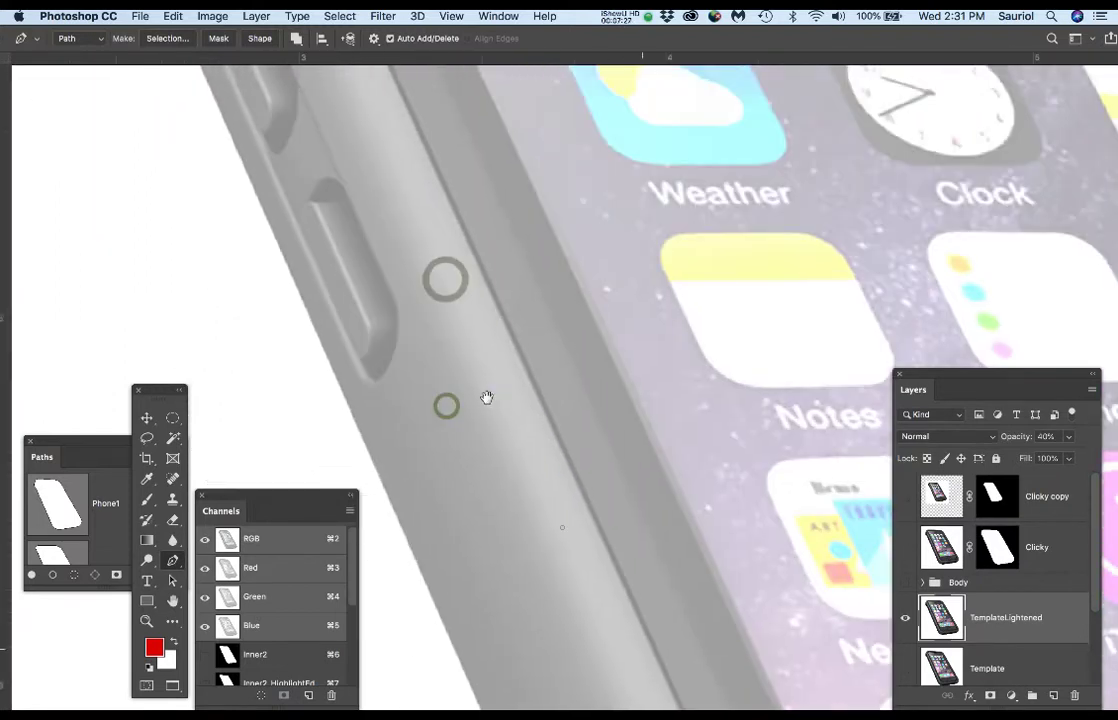
drag(562, 527, 640, 695)
drag(550, 456, 570, 640)
drag(544, 360, 557, 452)
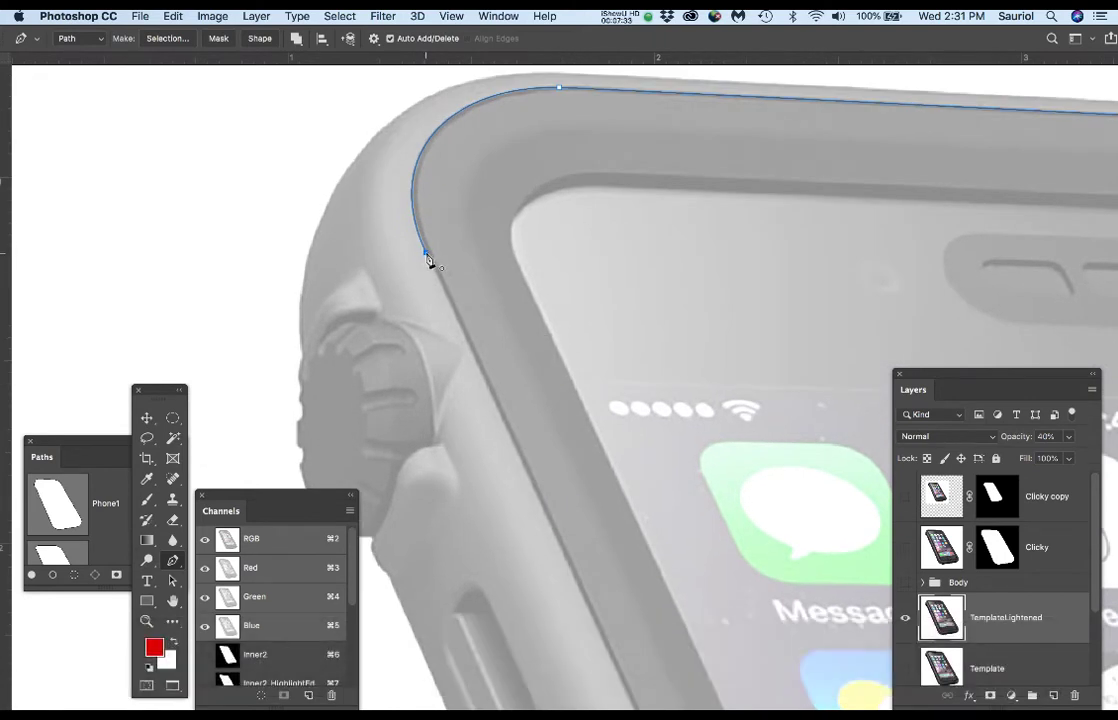
scroll(427, 258, up, 5)
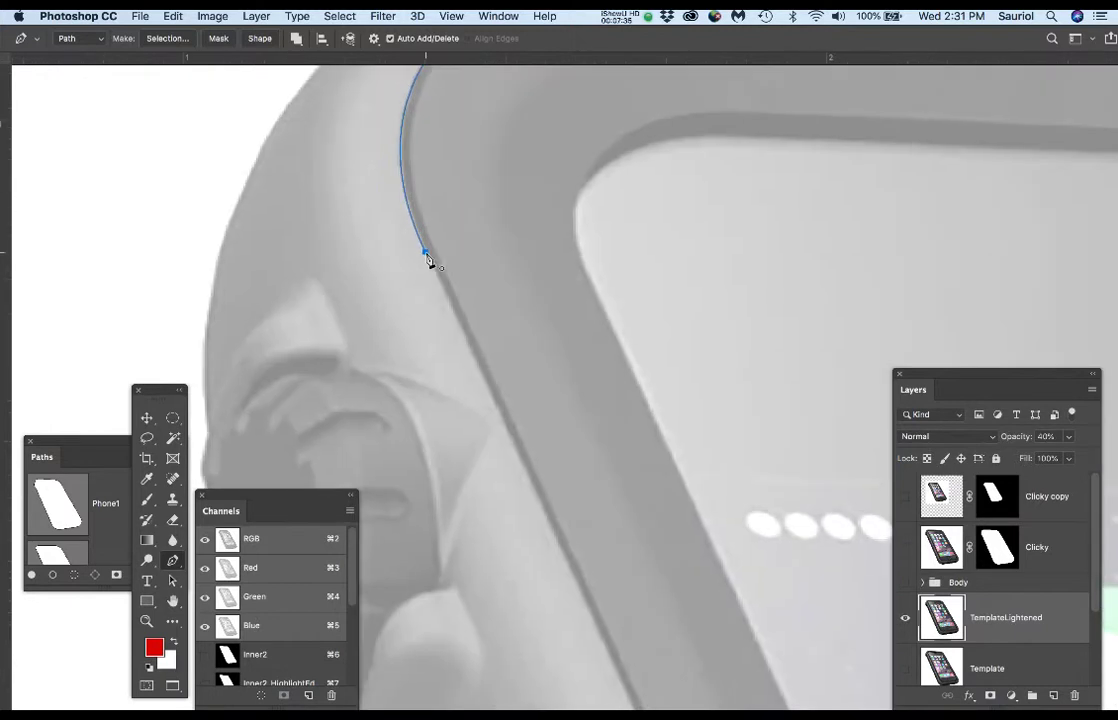
scroll(429, 261, up, 1)
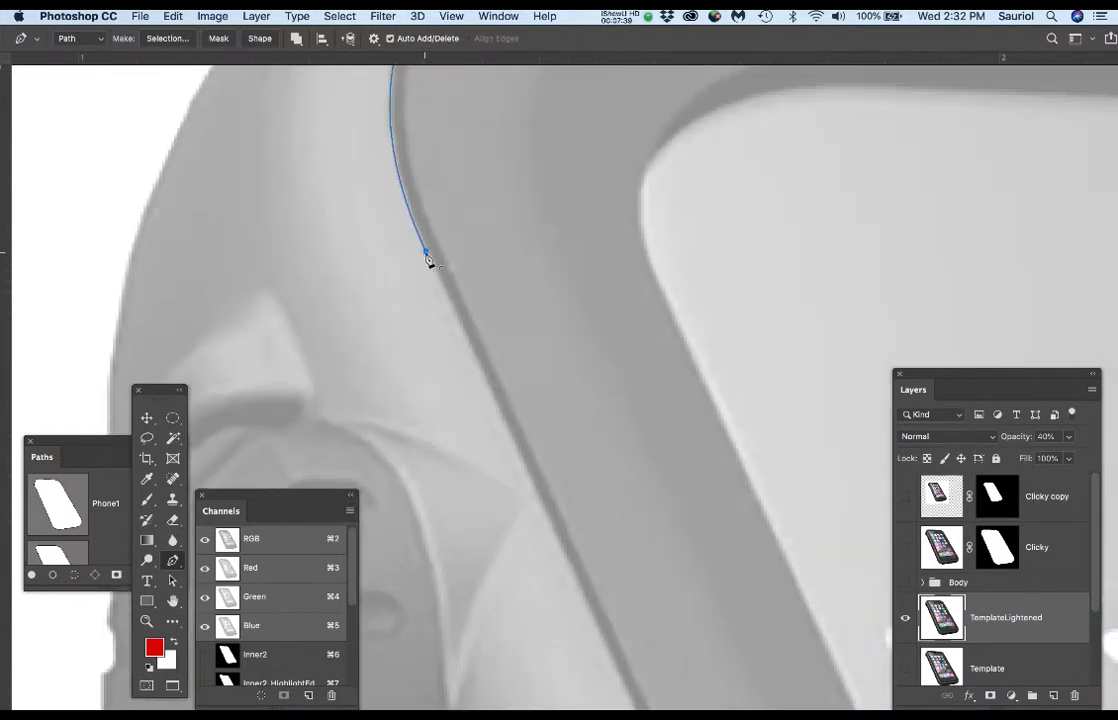
Try closing the path by pulling symmetrical handles out of the starting anchor, and undo each attempt
click(426, 253)
drag(426, 253, 380, 193)
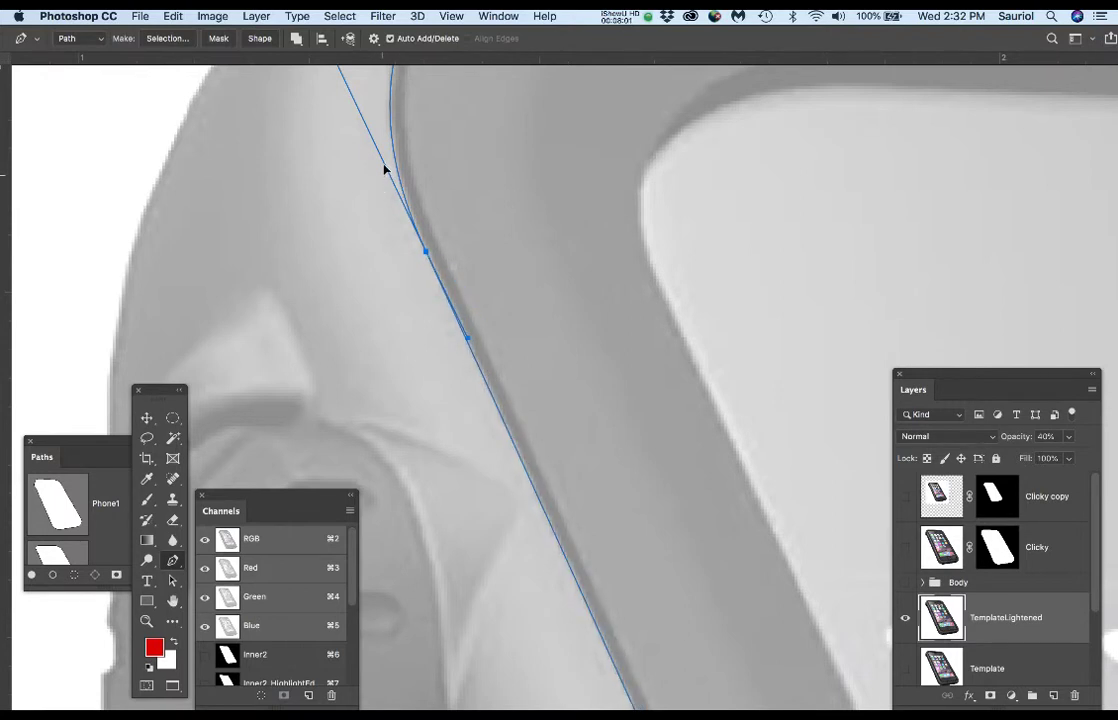
key(super+z)
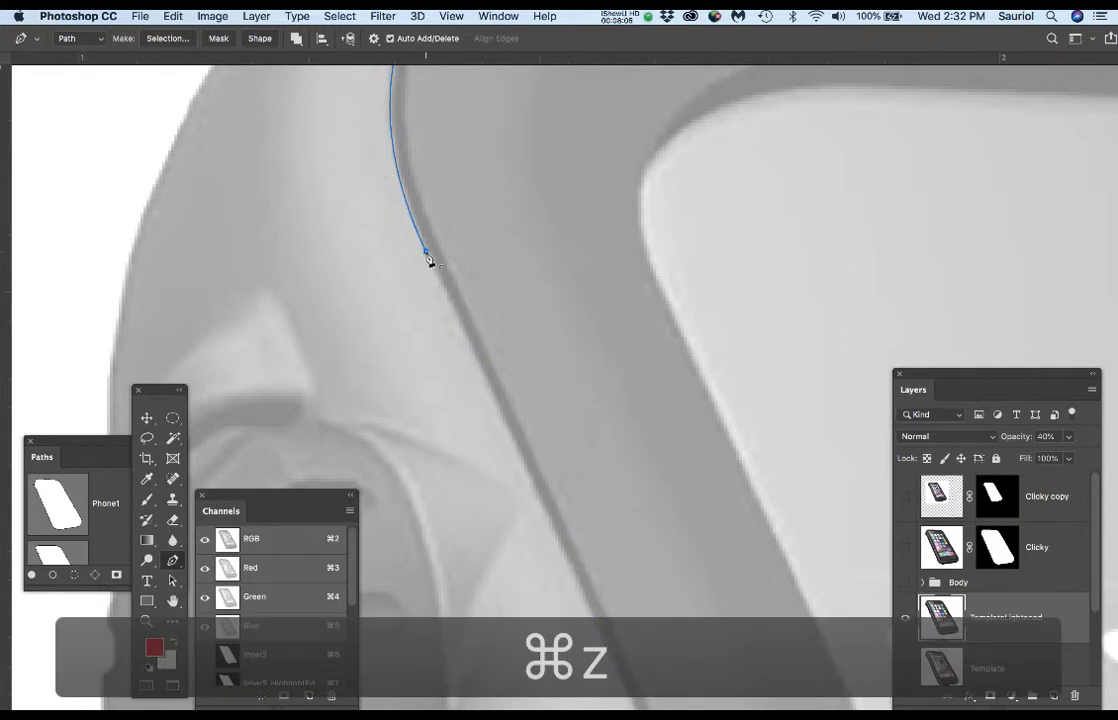
drag(427, 254, 394, 183)
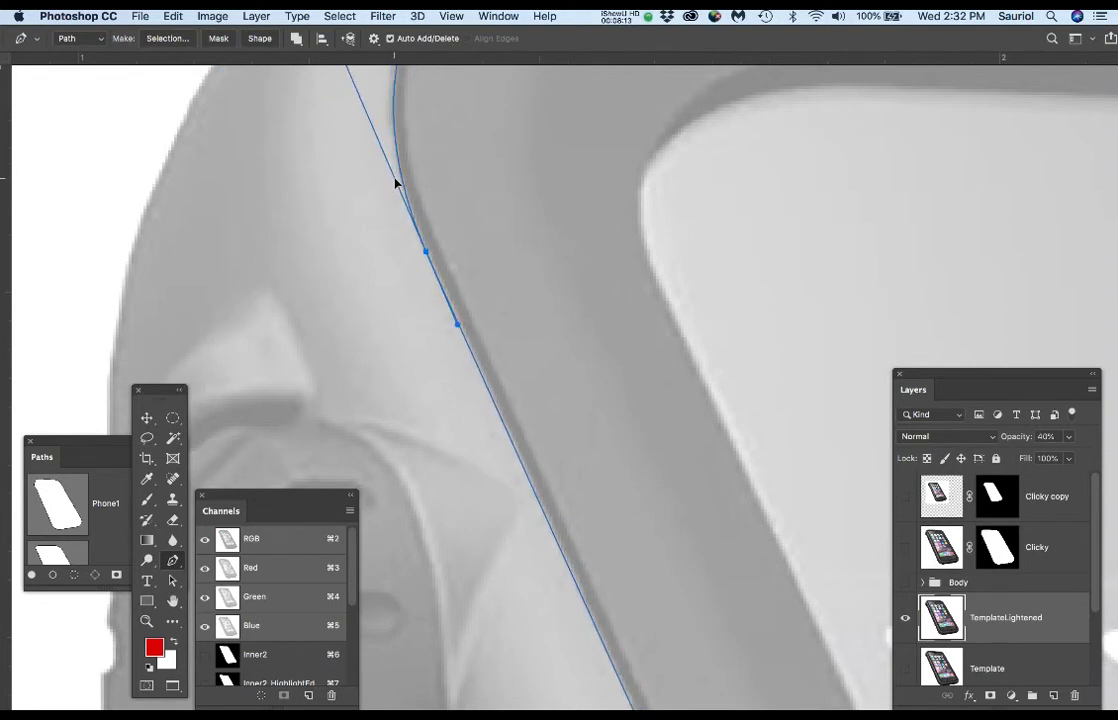
key(super+z)
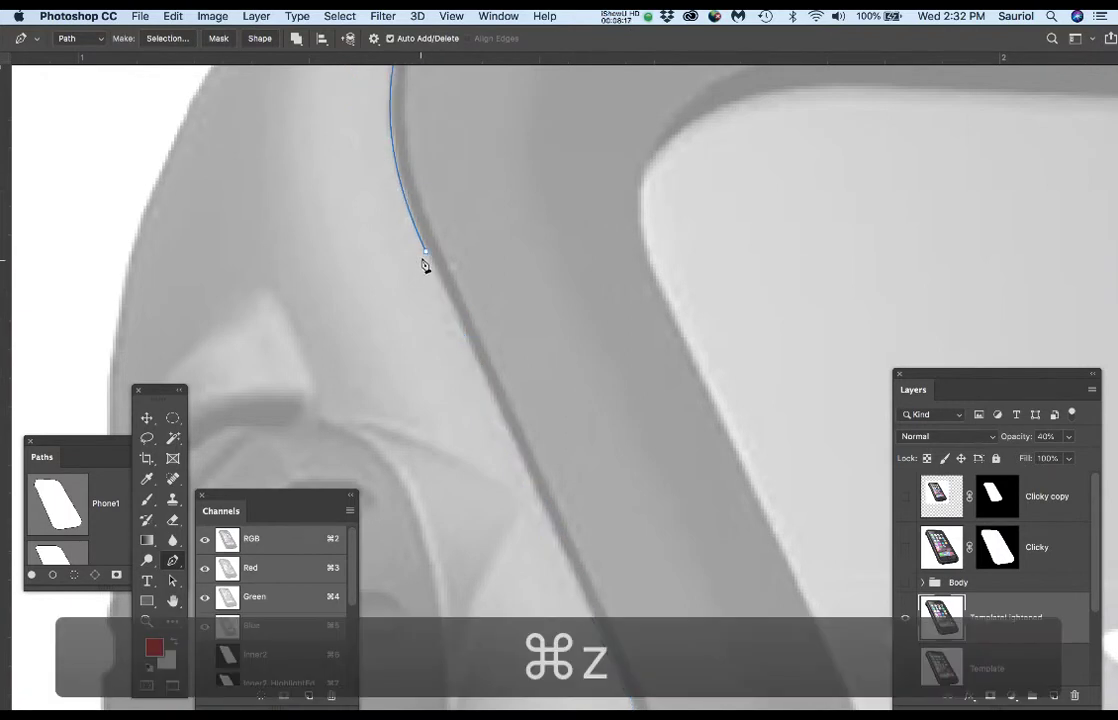
Close the path at its starting anchor, adjusting only the closing segment's handle so the upper-left corner curve keeps its shape
drag(426, 251, 396, 185)
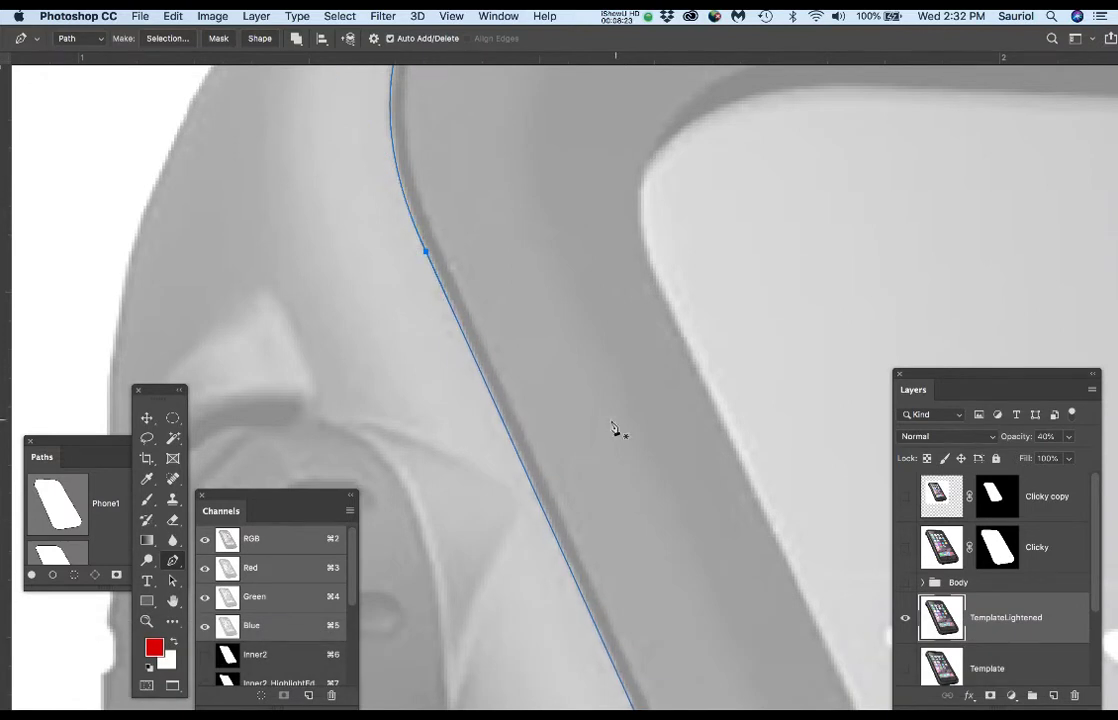
scroll(614, 430, down, 5)
drag(597, 384, 409, 274)
scroll(409, 274, down, 4)
scroll(435, 288, down, 2)
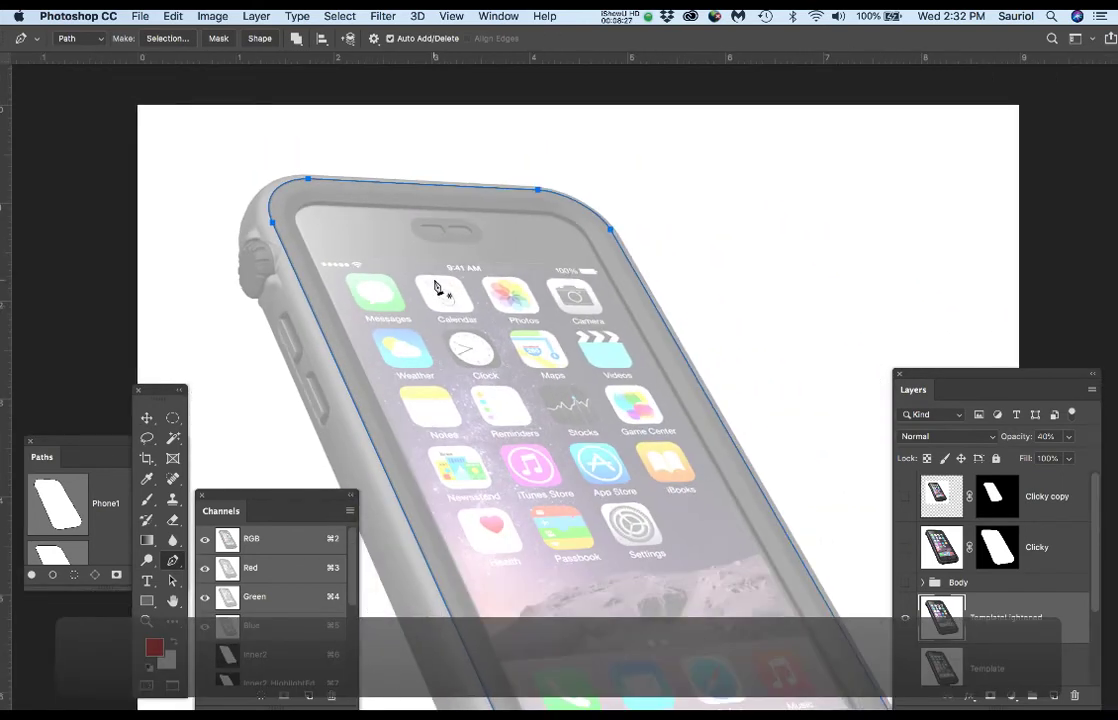
drag(581, 377, 684, 492)
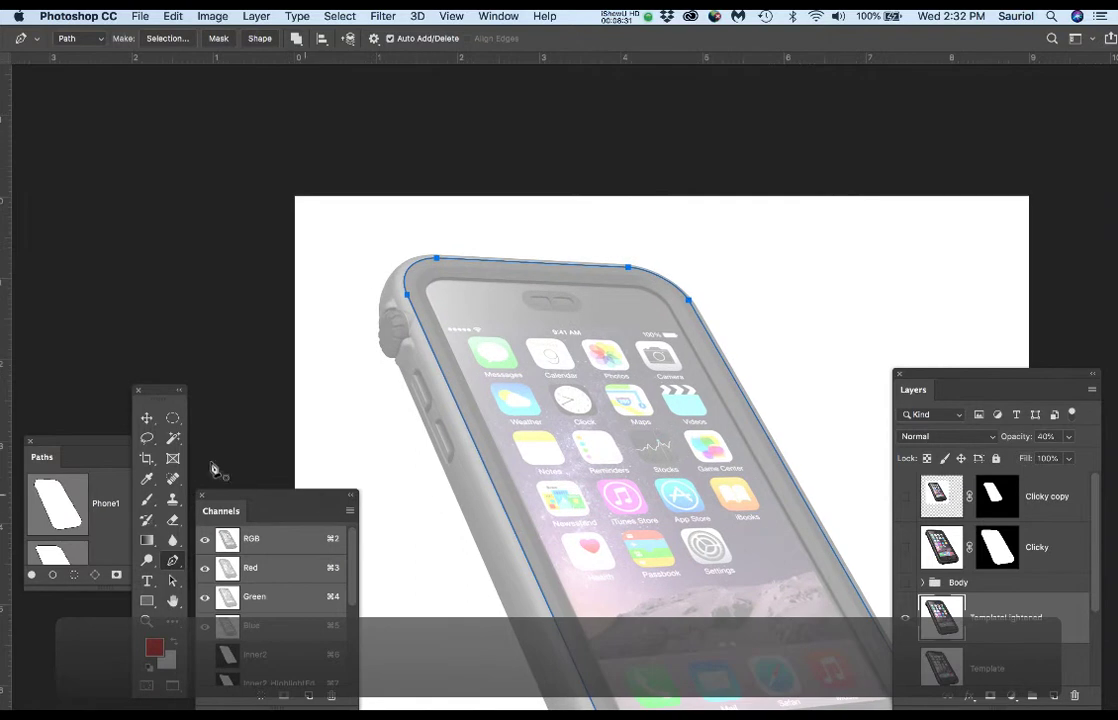
Save the work path as PathDemo1 and deselect it so its outline is hidden
drag(118, 452, 125, 132)
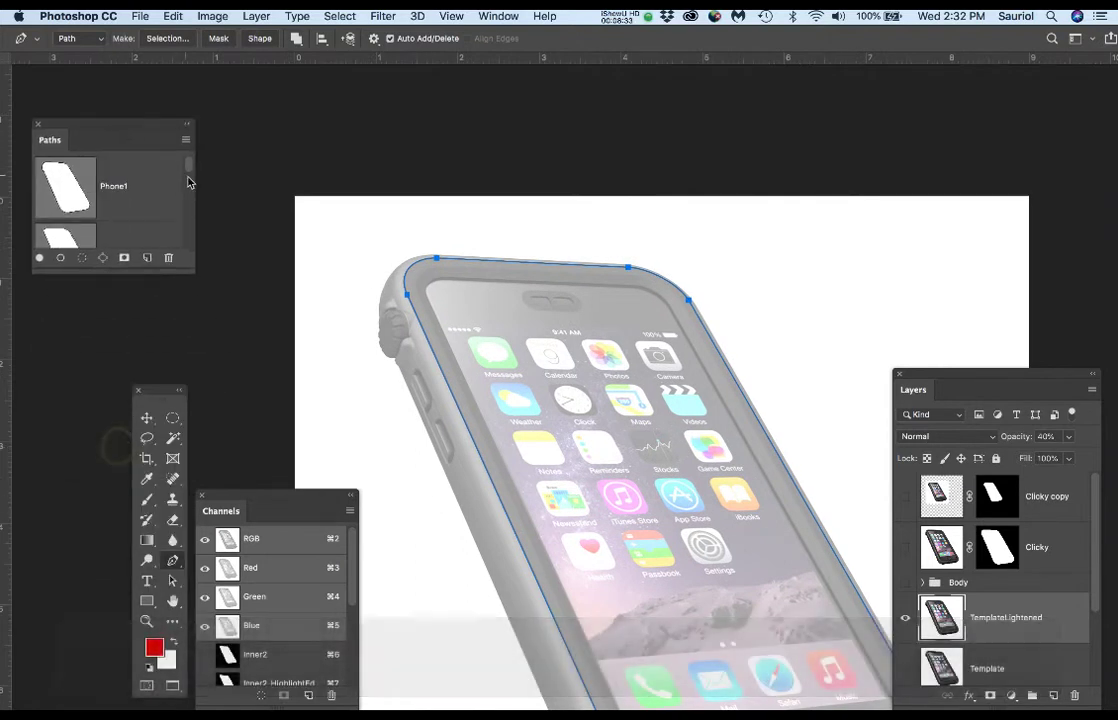
drag(193, 170, 186, 317)
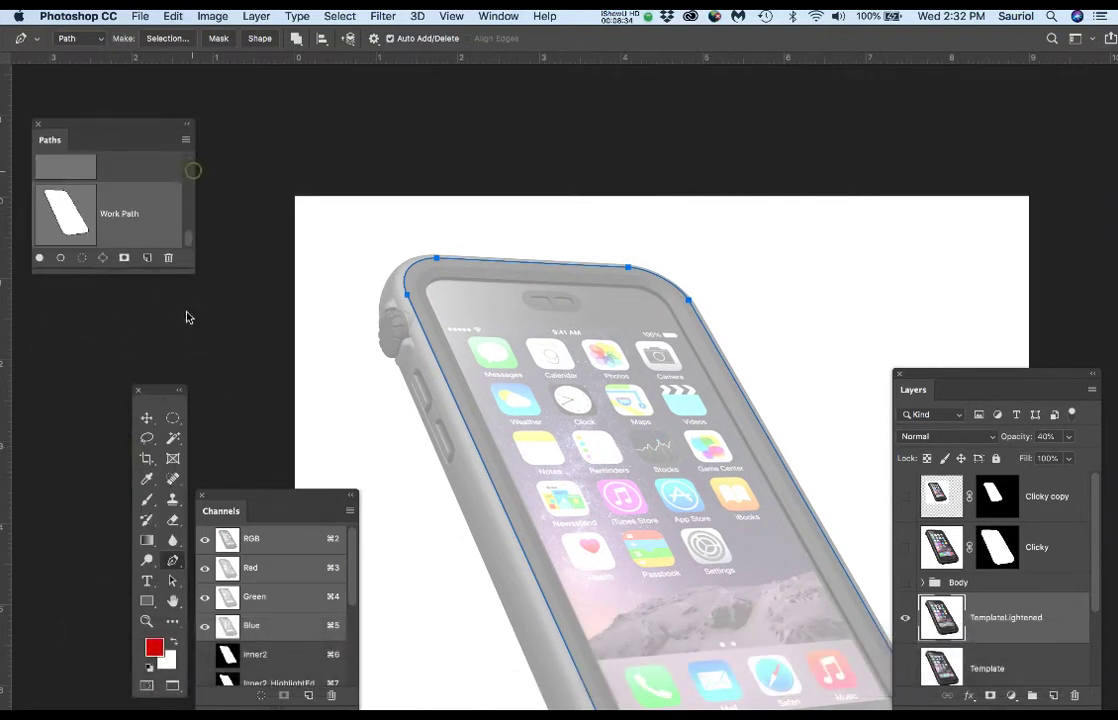
double_click(128, 215)
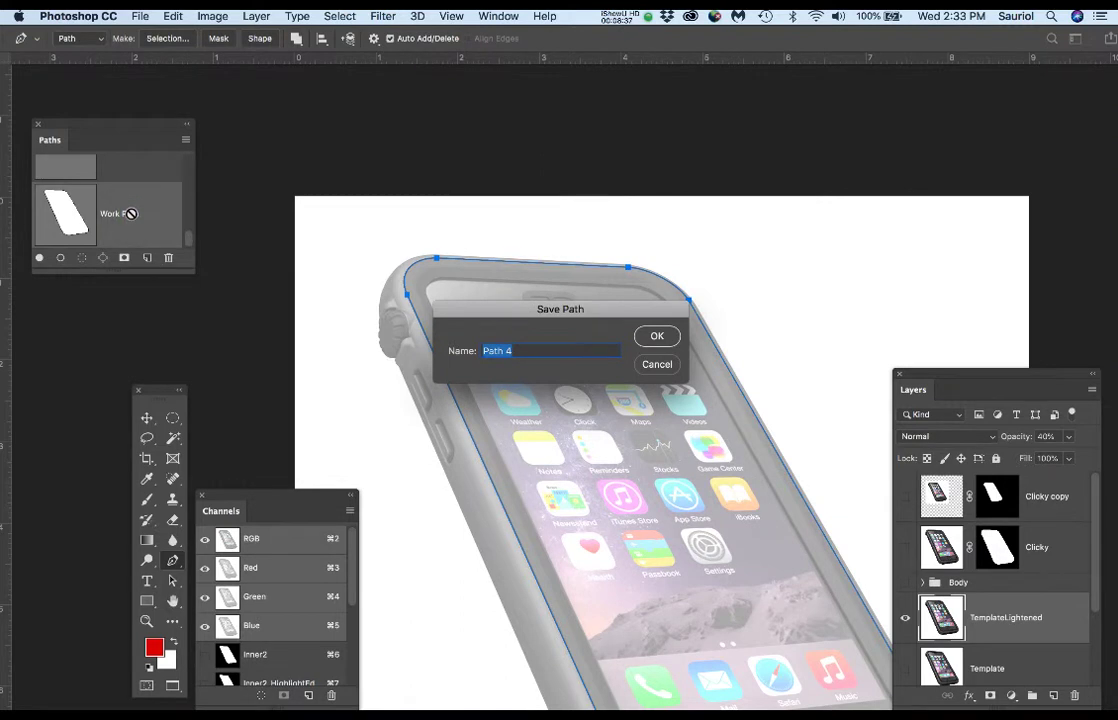
text(Path)
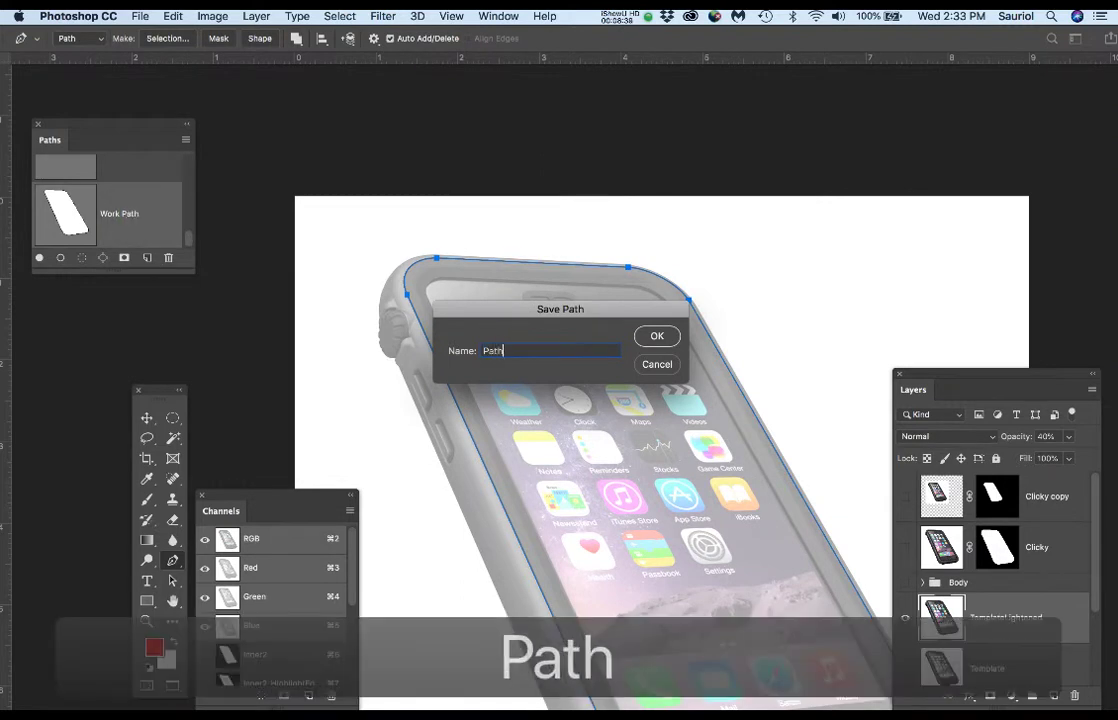
text(Demo1)
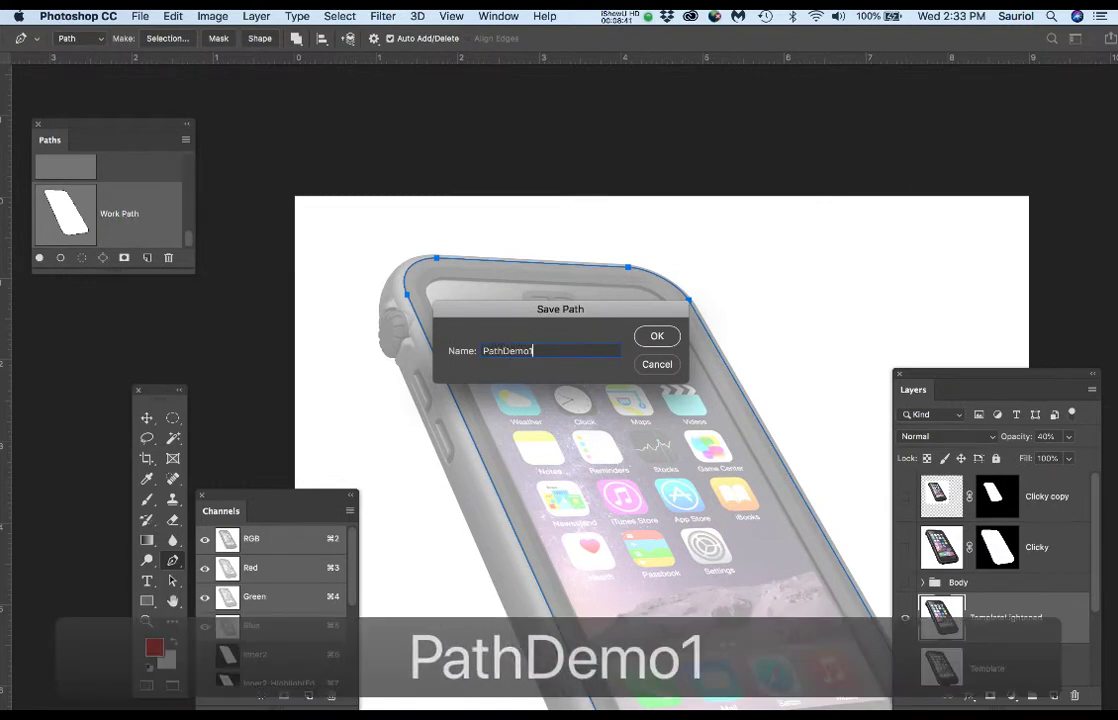
key(Return)
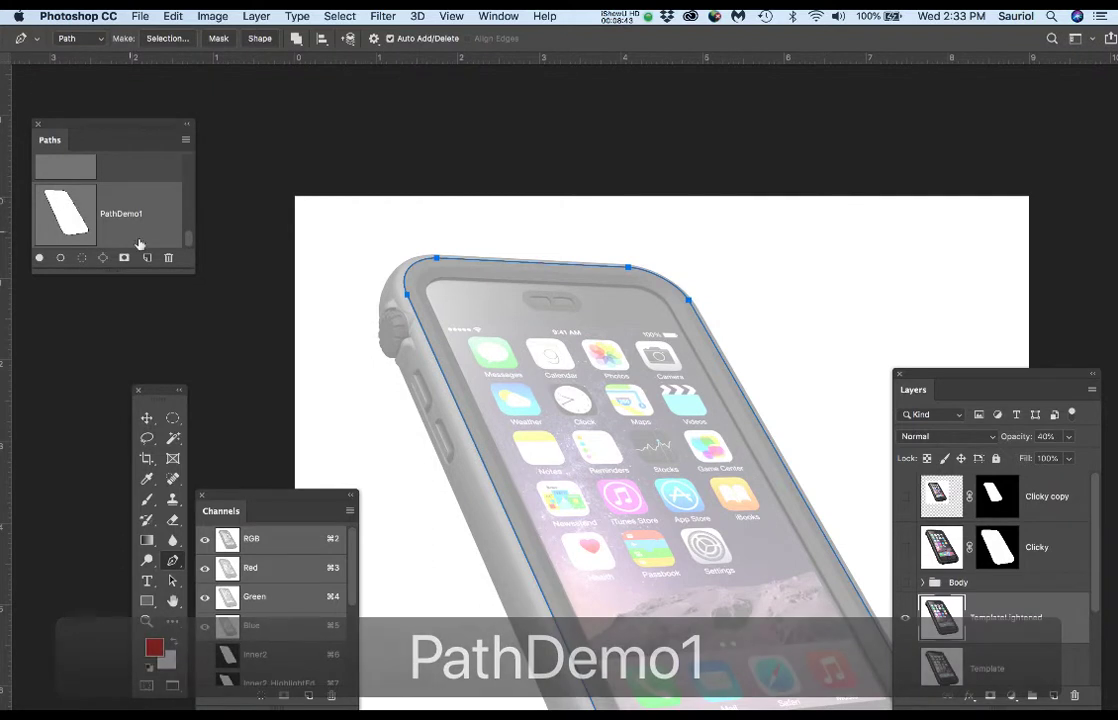
drag(188, 272, 198, 306)
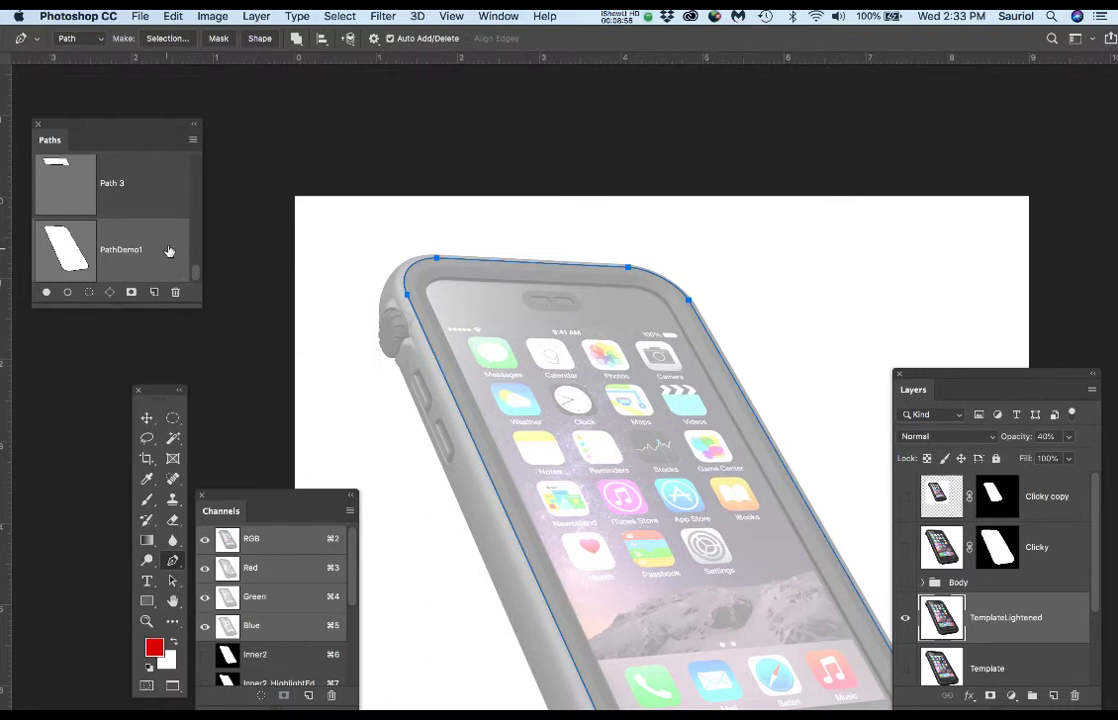
key(Return)
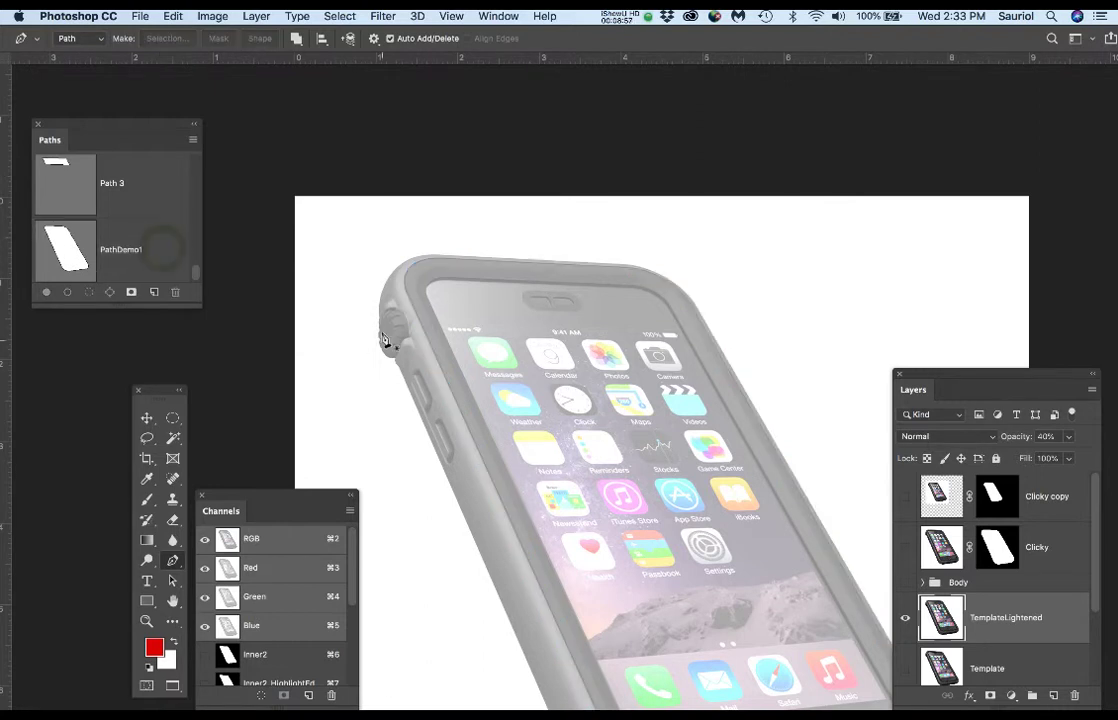
Start a new path with a smooth anchor on the case's outer left edge at the ridged dial, with handles along the edge
scroll(399, 305, up, 5)
scroll(399, 314, up, 2)
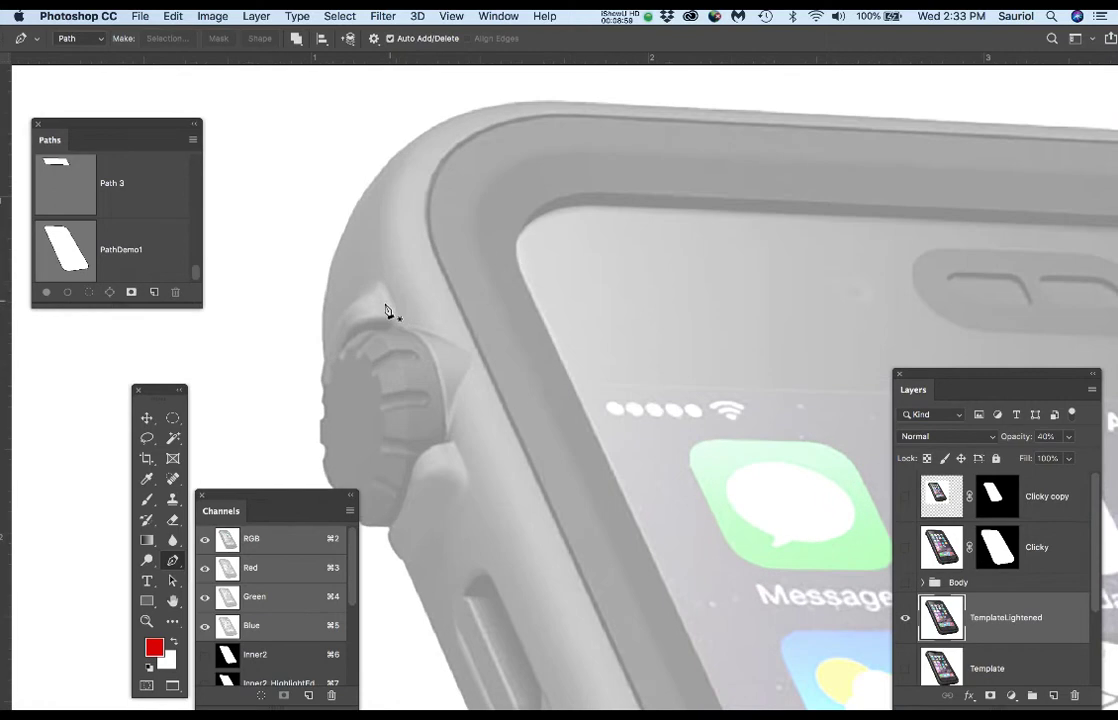
scroll(505, 437, up, 2)
drag(501, 481, 614, 442)
scroll(429, 341, up, 4)
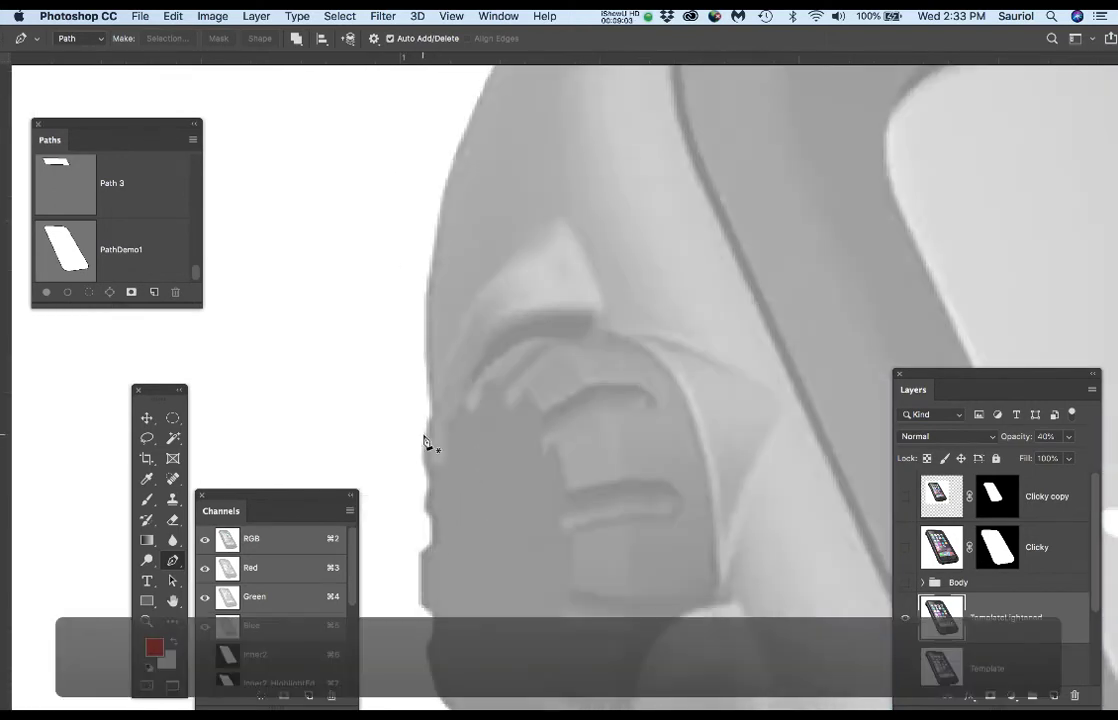
scroll(426, 438, up, 3)
drag(545, 457, 611, 406)
drag(492, 443, 480, 412)
Add anchors up the outer edge above the dial's ridge, and adjust the handle at the notch to follow the edge
scroll(498, 400, up, 2)
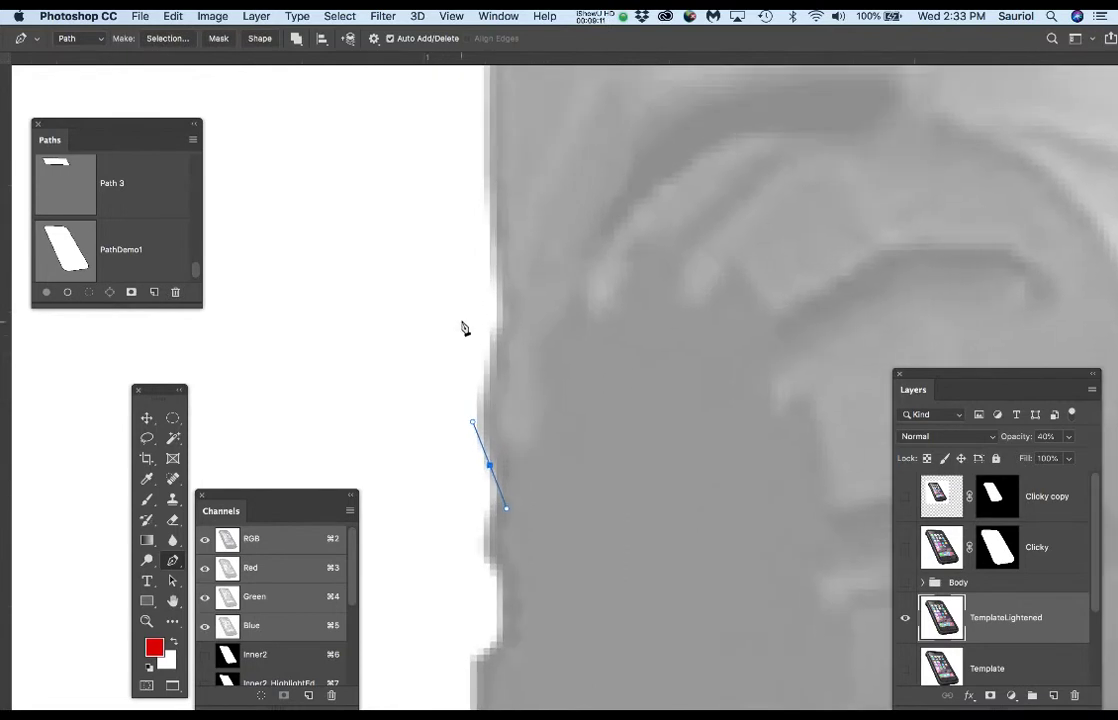
drag(496, 328, 494, 235)
drag(509, 305, 501, 320)
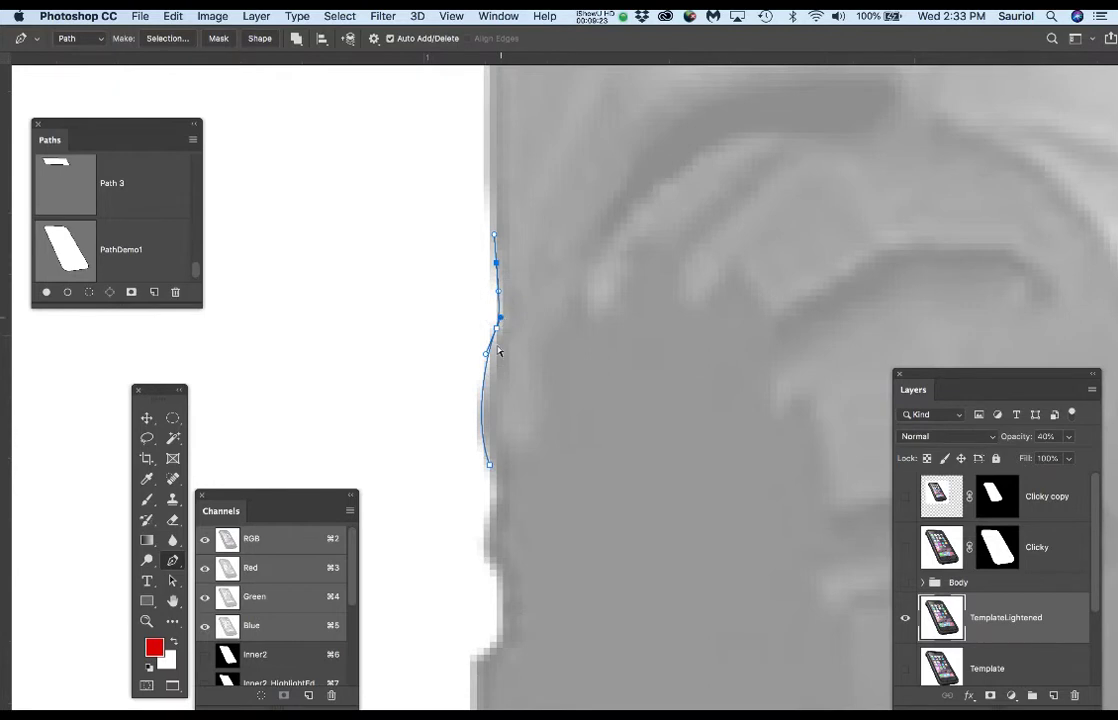
Extend the last anchor's upper handle far up along the case's outer left edge toward the upper-left corner
scroll(547, 258, down, 5)
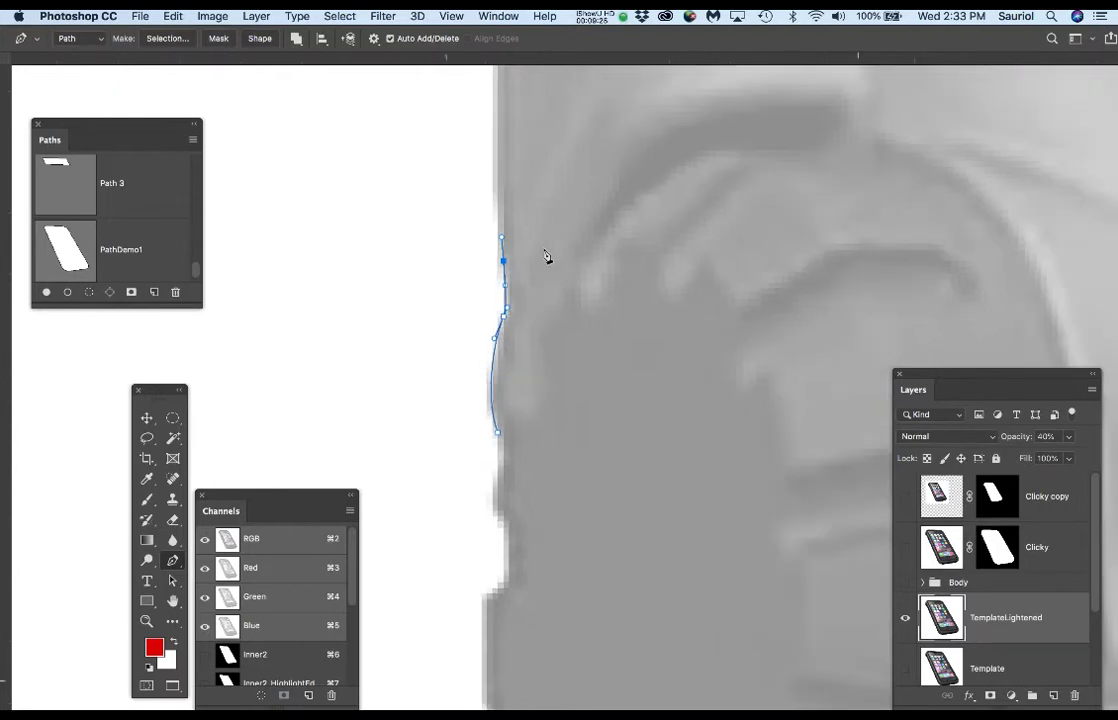
drag(549, 243, 489, 420)
scroll(470, 437, up, 4)
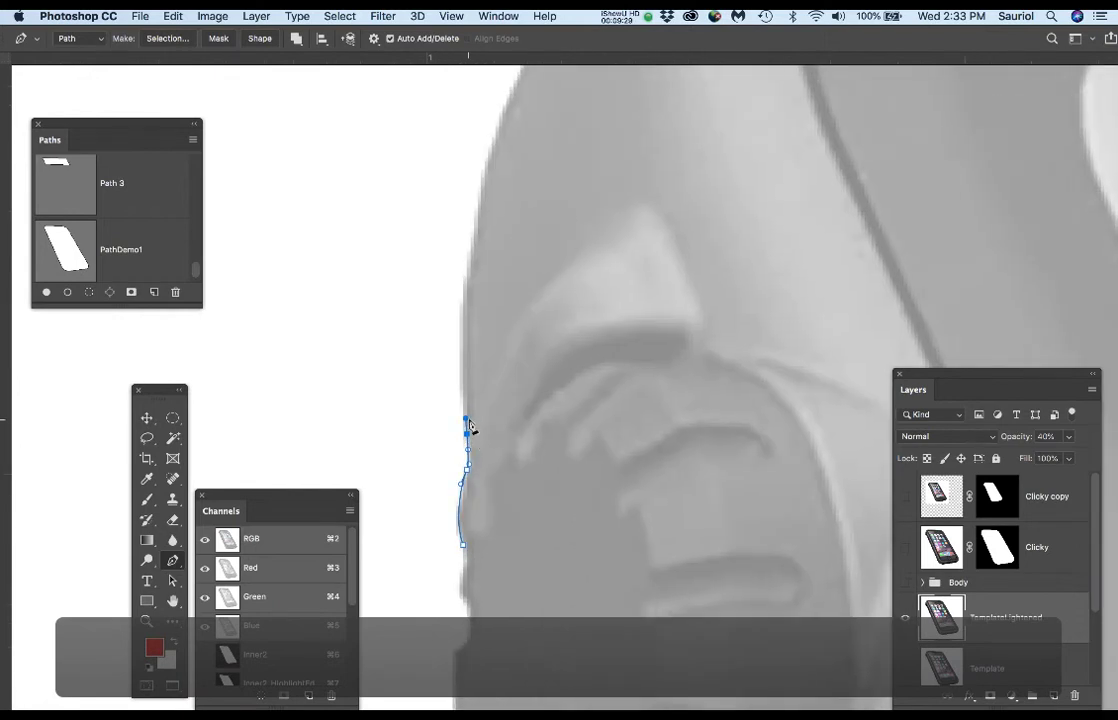
drag(467, 418, 454, 237)
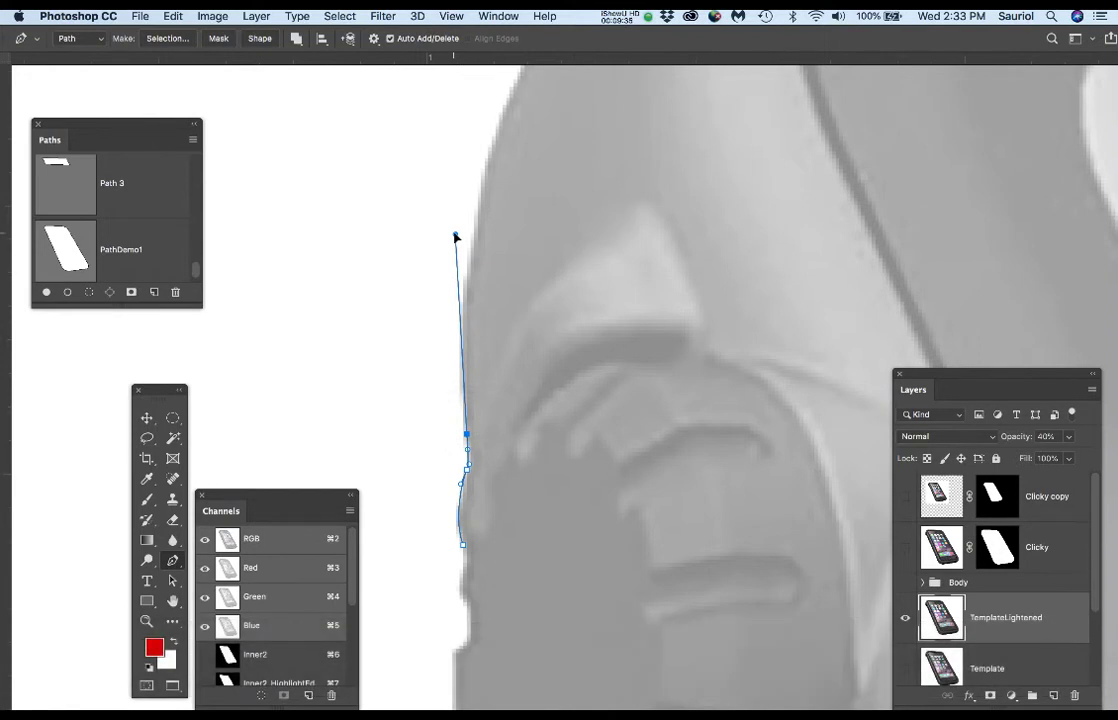
mouse_move(455, 236)
mouse_down()
mouse_move(457, 287)
mouse_move(452, 225)
mouse_move(457, 233)
mouse_up()
Close the Channels panel and add a smooth anchor on the case's outer top edge past the upper-left corner, with handles along the edge
drag(569, 257, 514, 550)
scroll(541, 450, down, 4)
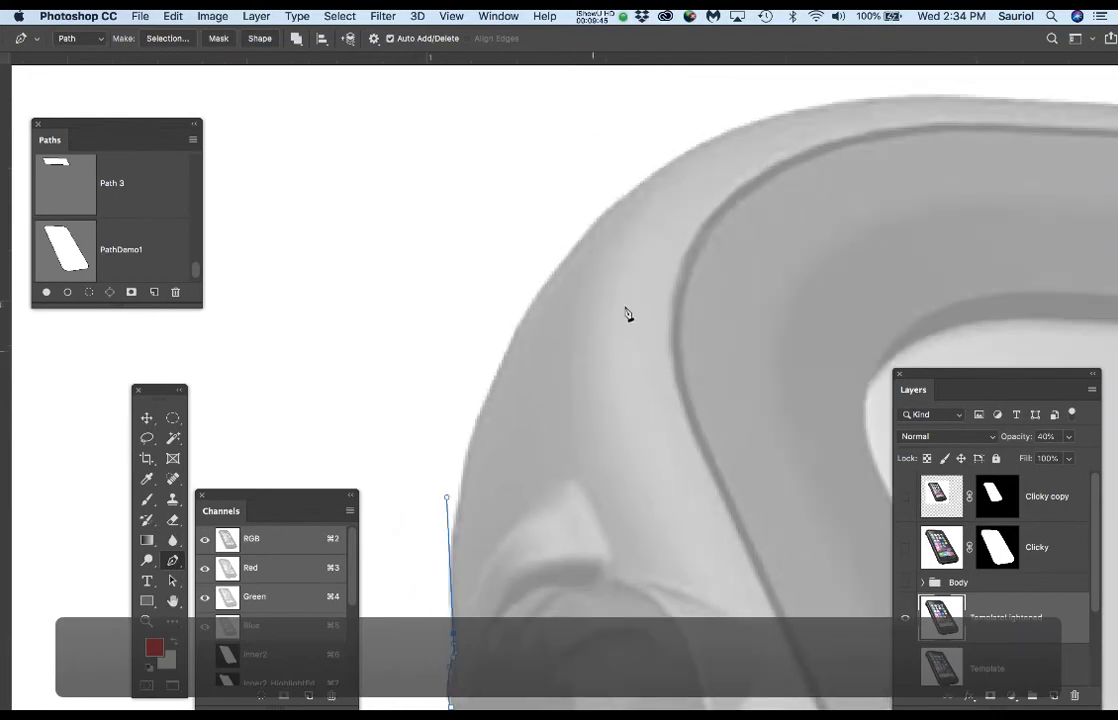
drag(636, 294, 574, 260)
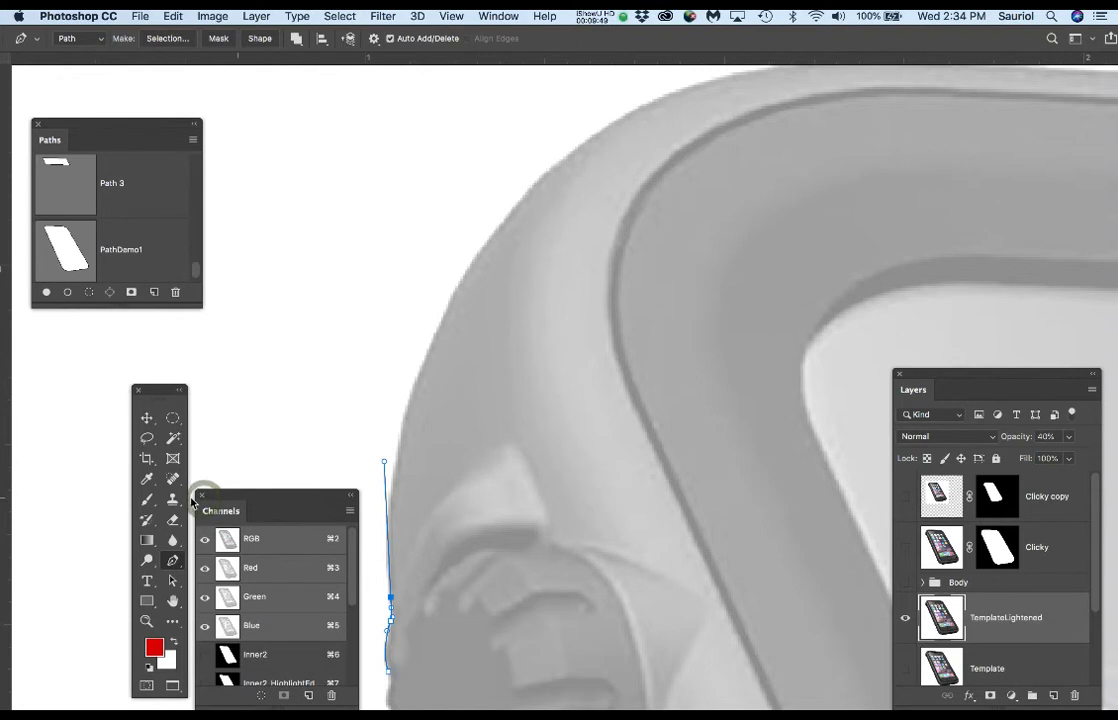
click(202, 496)
drag(516, 418, 379, 456)
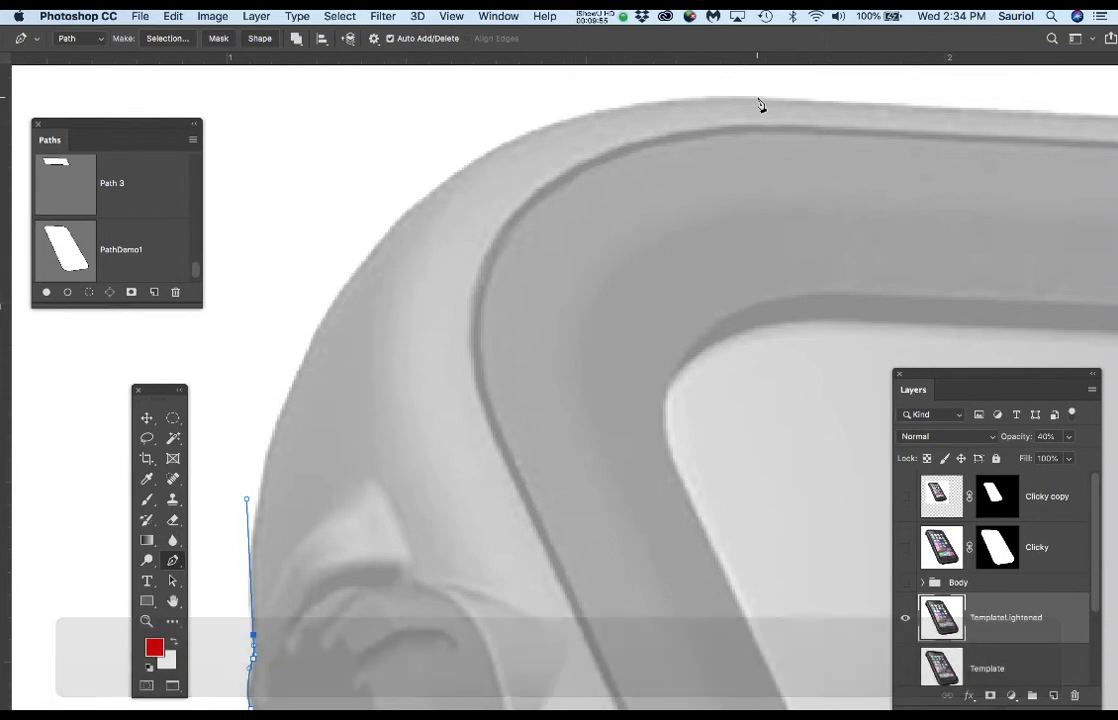
drag(757, 99, 859, 101)
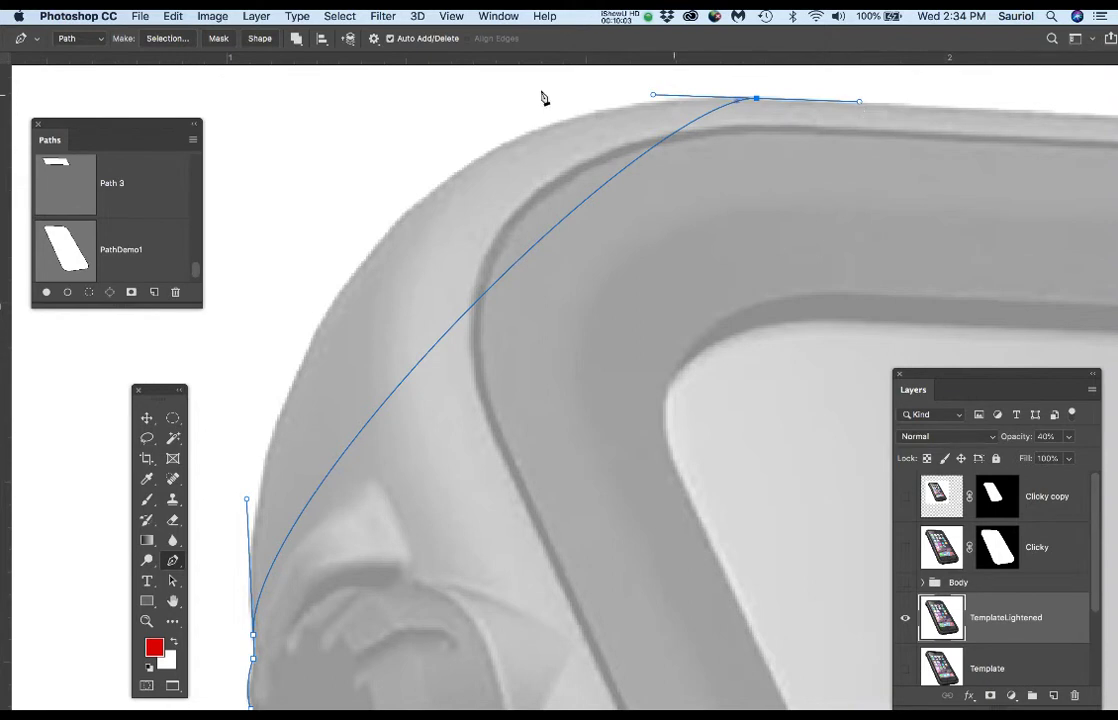
Extend and angle the handles on both sides of the upper-left corner so the path curve follows the case's outer edge
drag(653, 96, 347, 86)
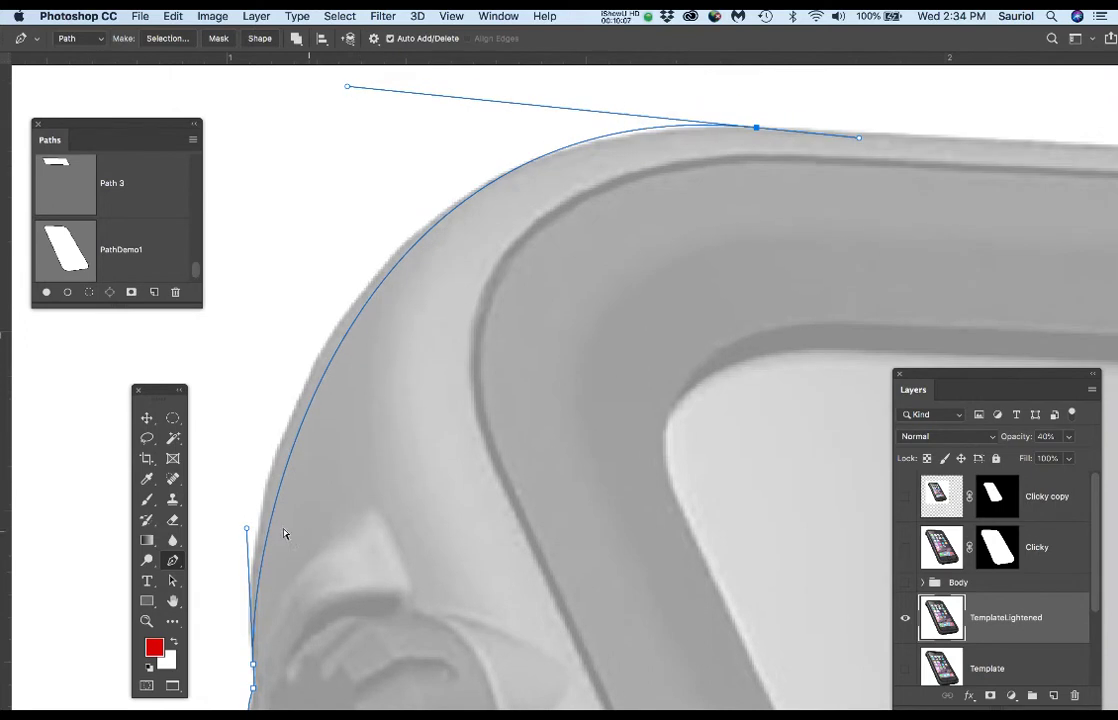
drag(246, 531, 229, 491)
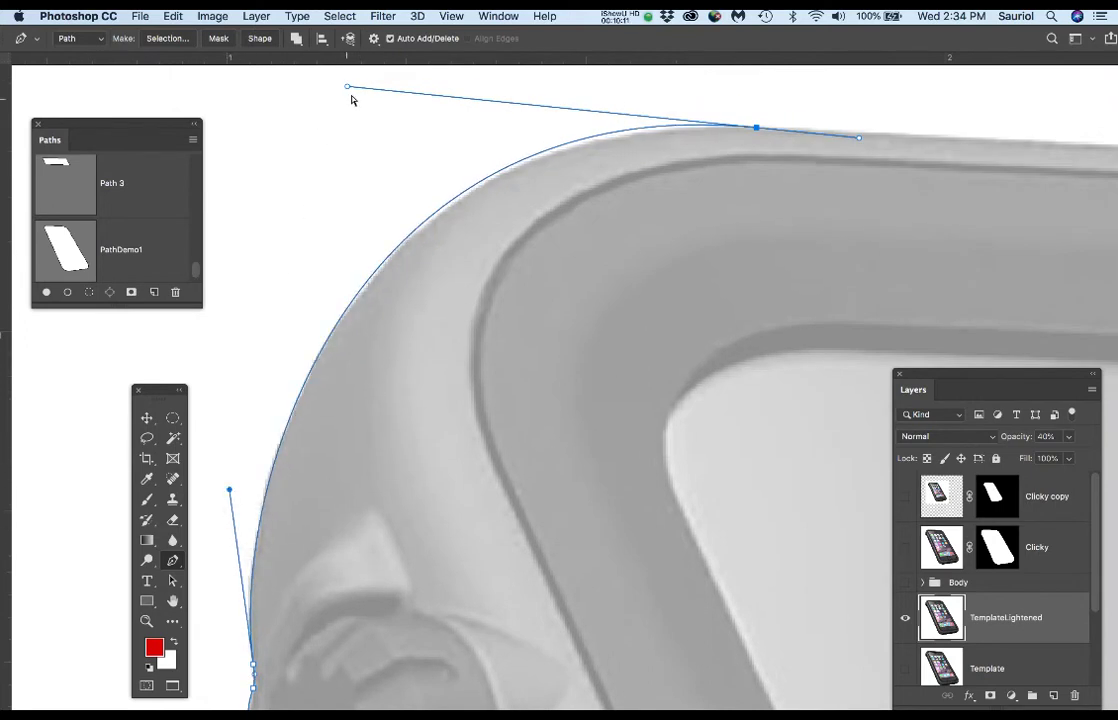
drag(347, 88, 340, 108)
Add a smooth anchor on the case's outer top edge just before the upper-right corner, with handles along the edge
drag(838, 183, 571, 219)
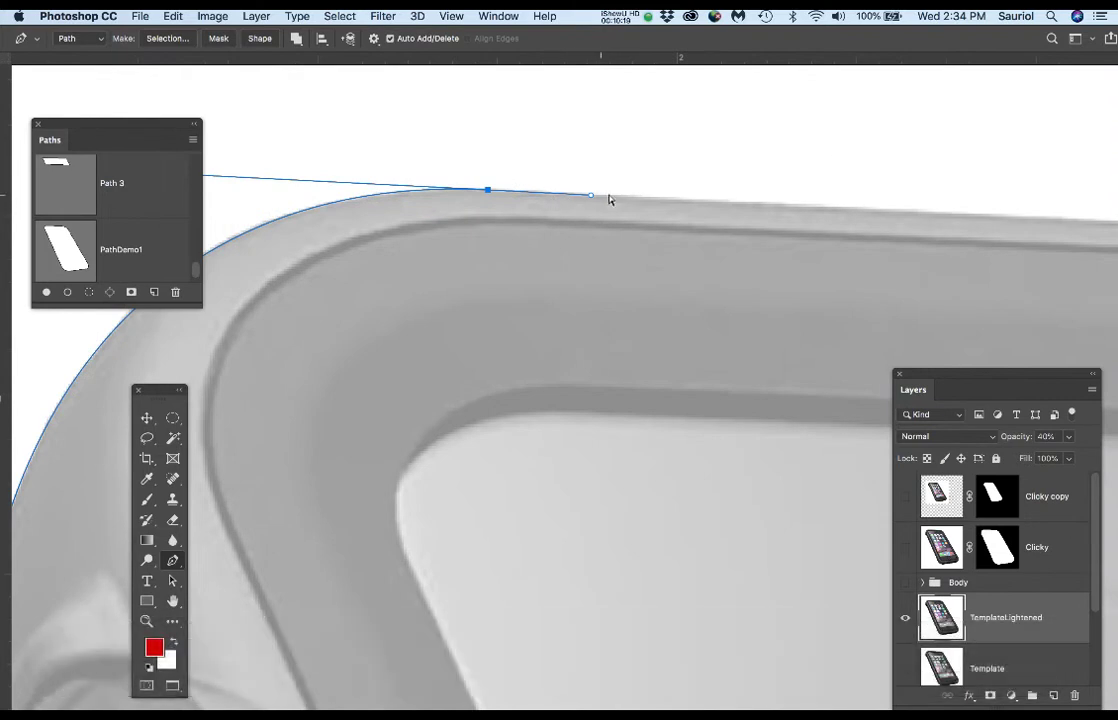
drag(931, 217, 414, 197)
drag(545, 210, 634, 205)
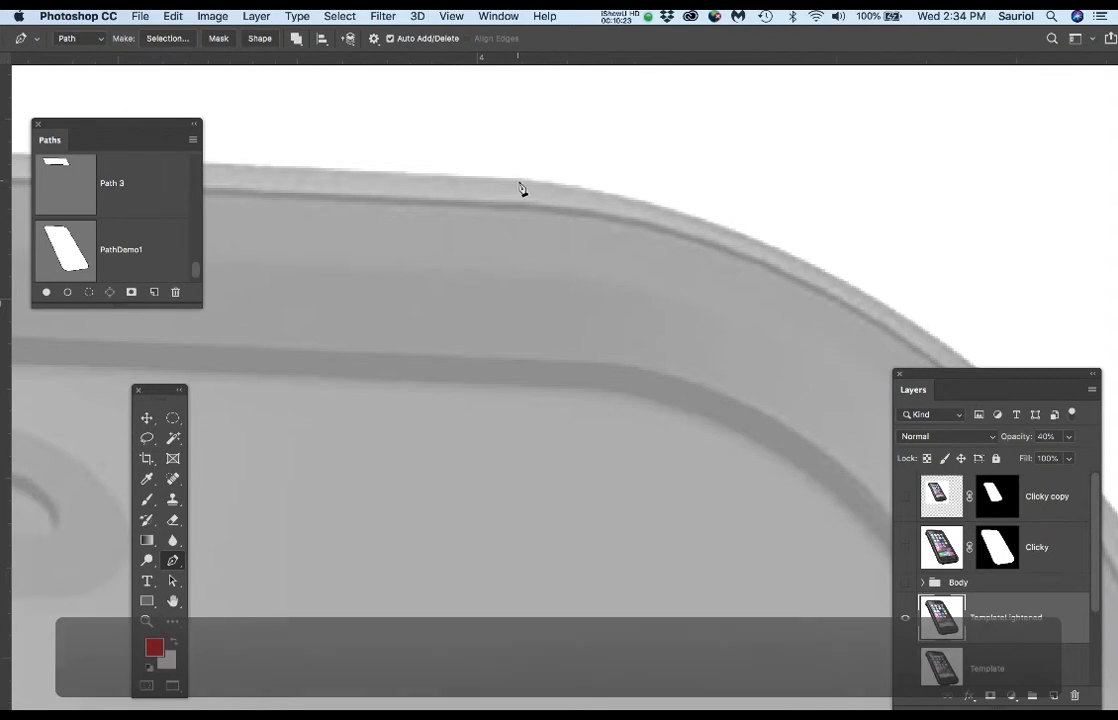
drag(518, 181, 588, 186)
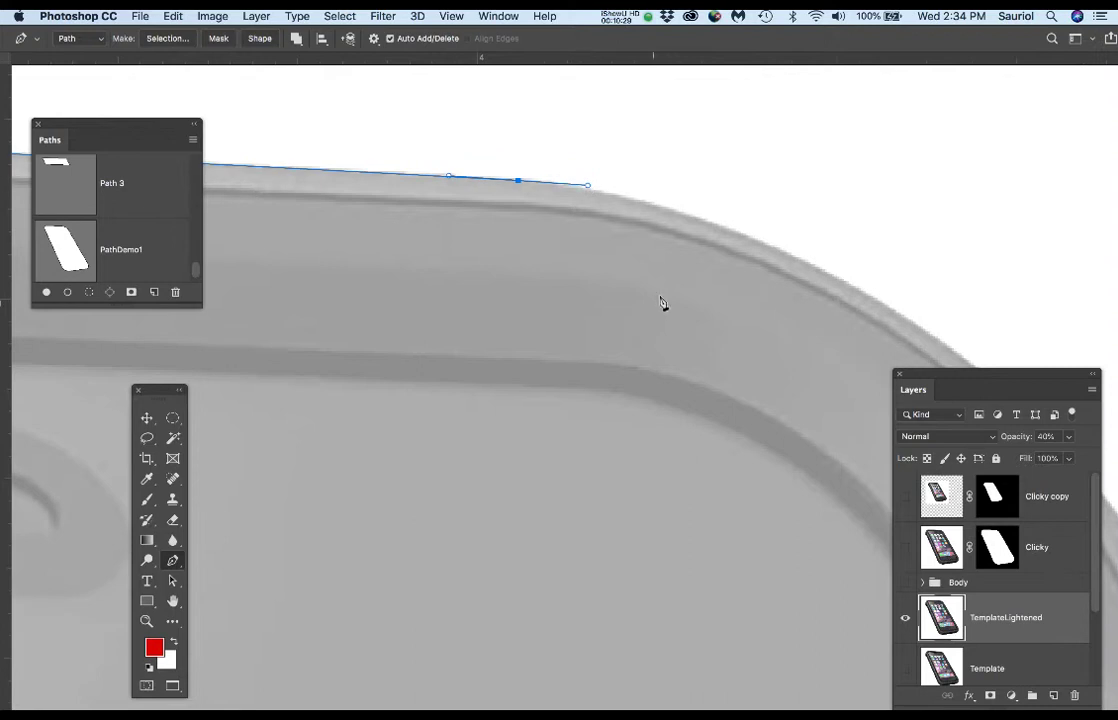
Add a smooth anchor on the outer right edge just past the upper-right corner, with handles in line with the edge
scroll(656, 307, down, 2)
mouse_move(457, 233)
mouse_down()
mouse_move(407, 215)
mouse_move(462, 210)
mouse_up()
scroll(561, 280, down, 5)
scroll(559, 280, up, 2)
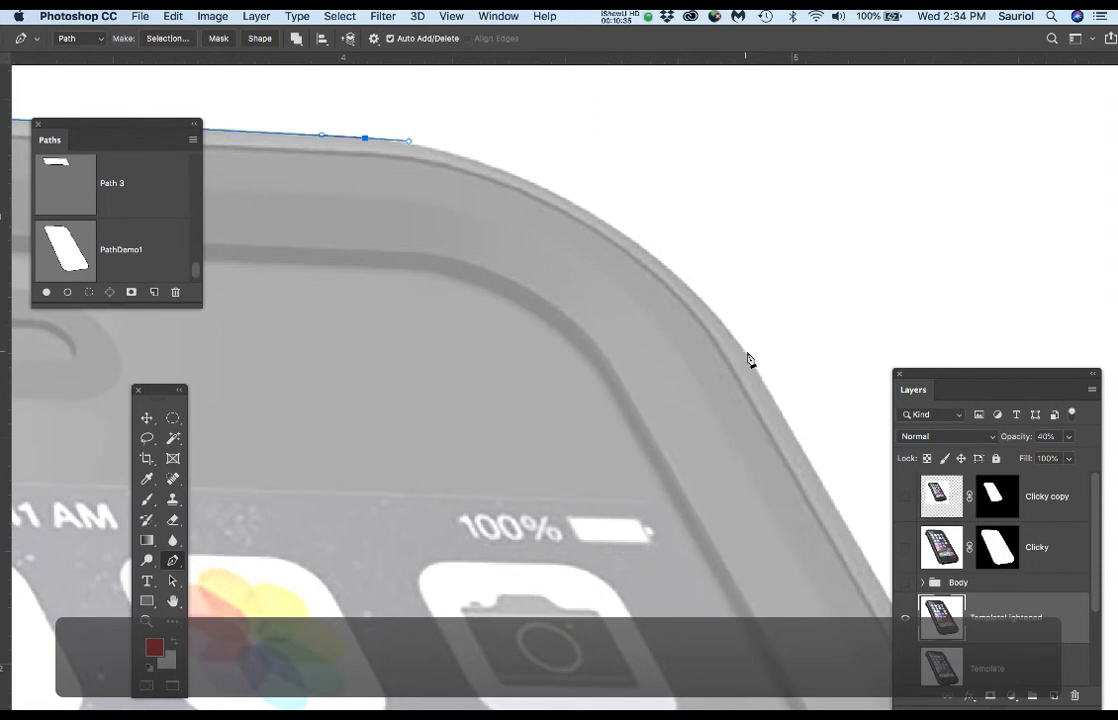
drag(752, 366, 790, 433)
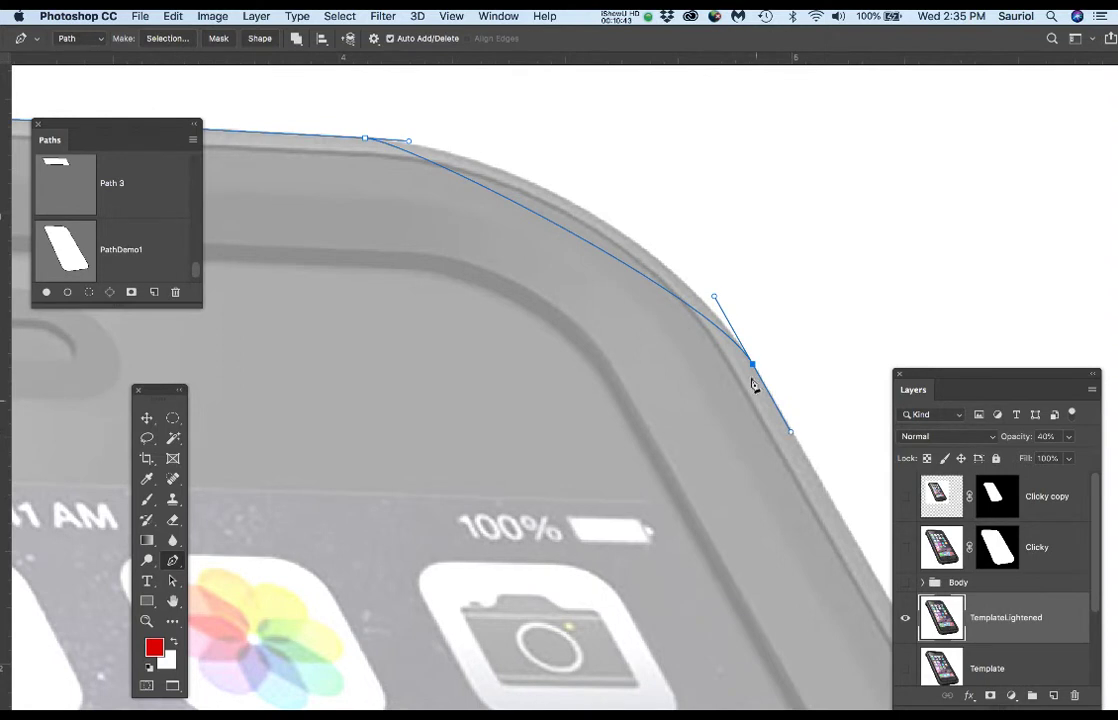
Move the Paths panel off the top edge and extend the top anchor's forward handle to fit the upper-right corner curve
scroll(752, 352, up, 5)
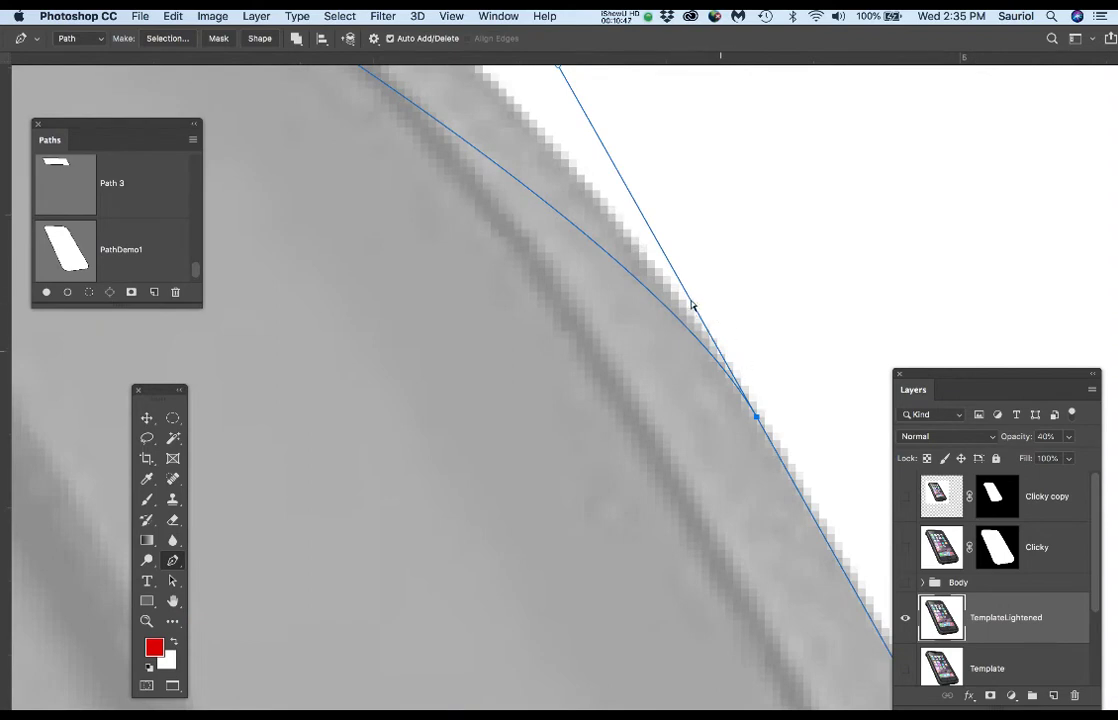
scroll(713, 349, down, 5)
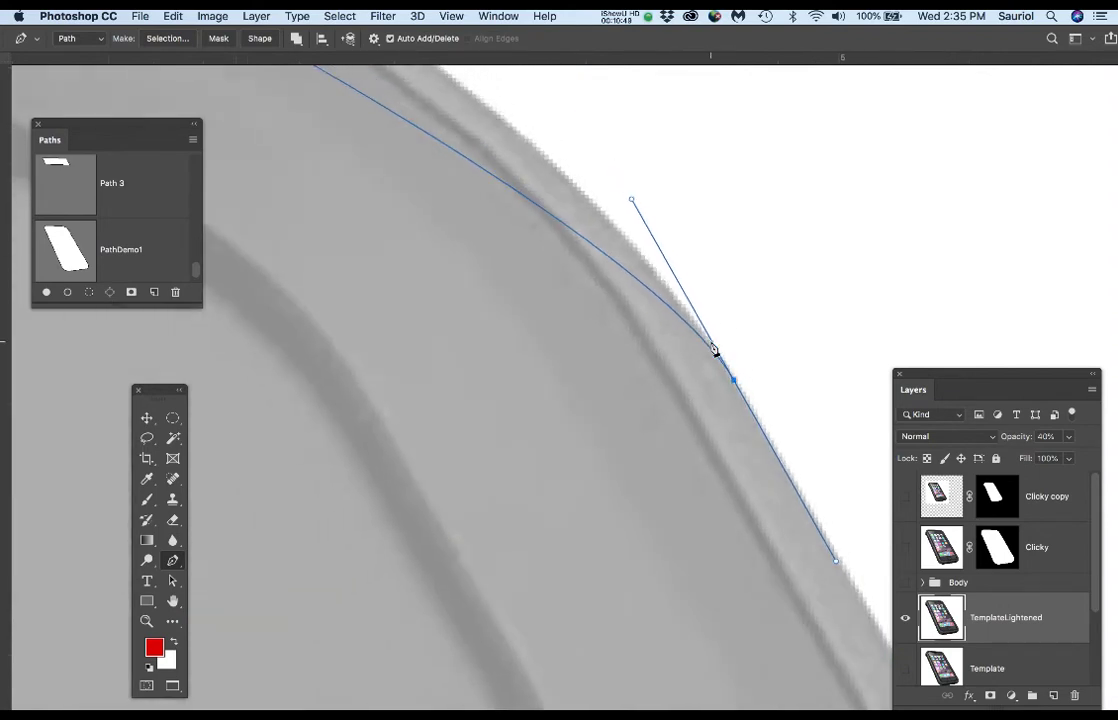
scroll(713, 349, down, 5)
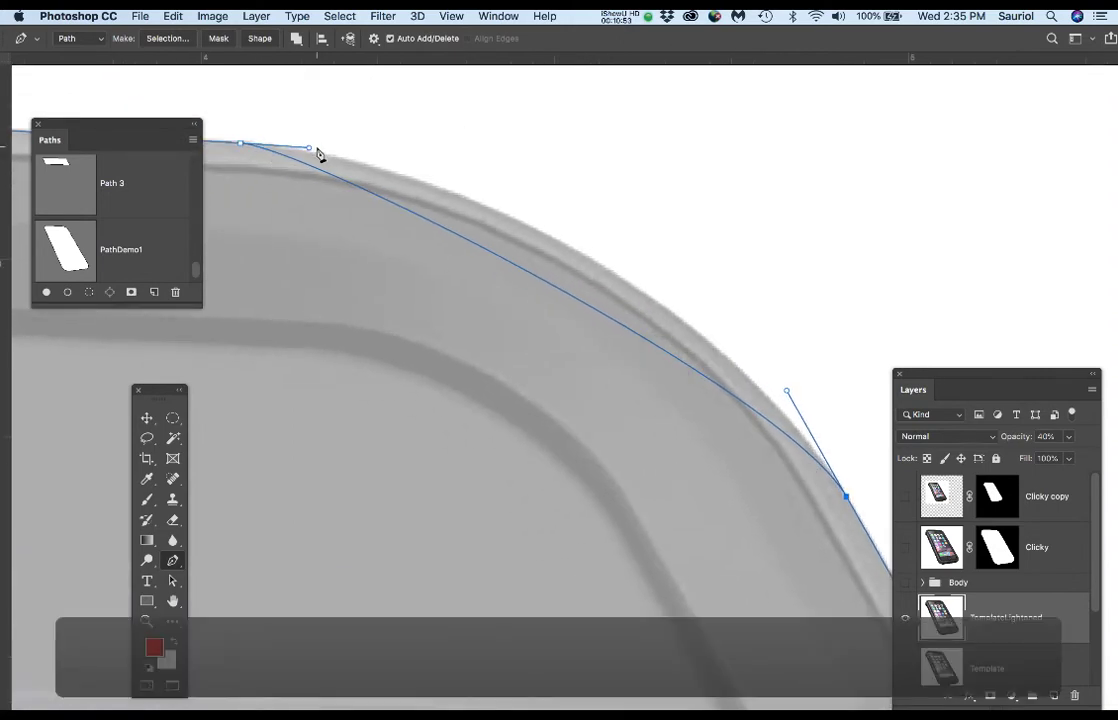
drag(145, 126, 384, 442)
scroll(469, 339, right, 3)
scroll(469, 339, down, 2)
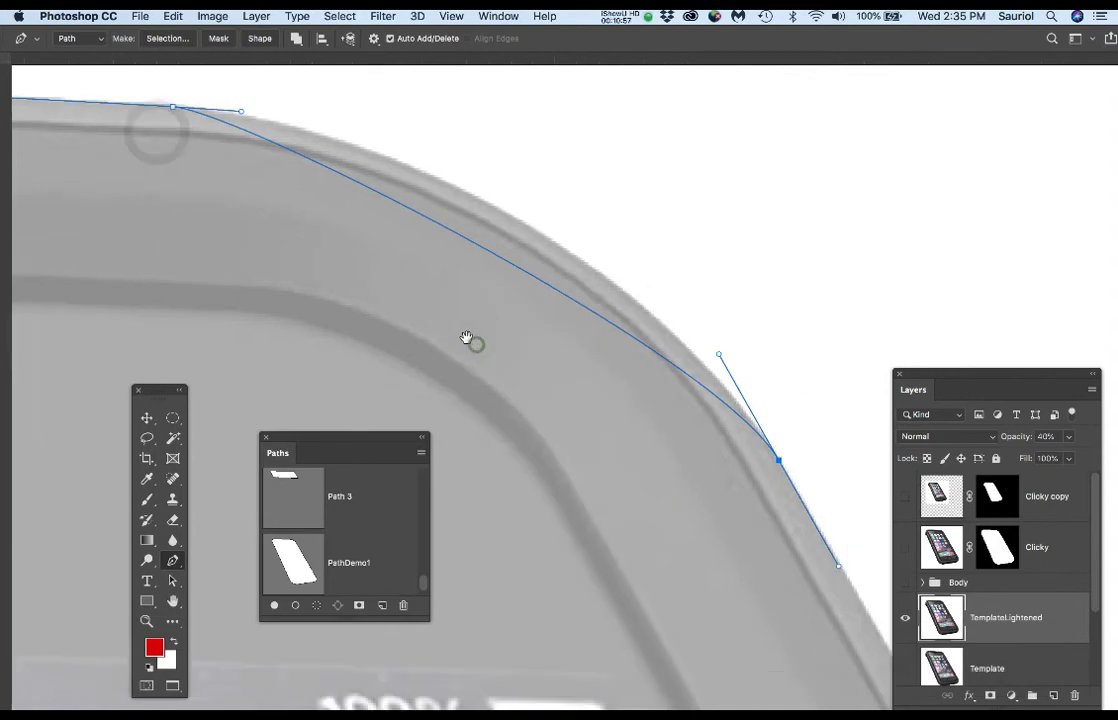
drag(239, 103, 465, 120)
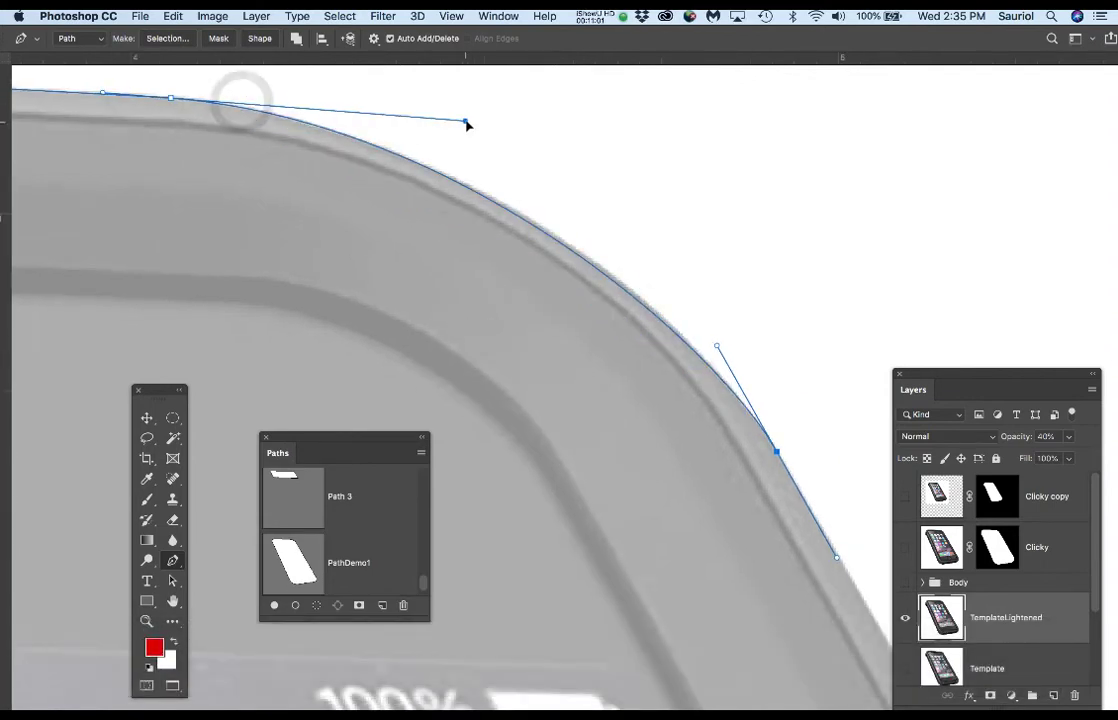
click(716, 345)
scroll(643, 371, down, 2)
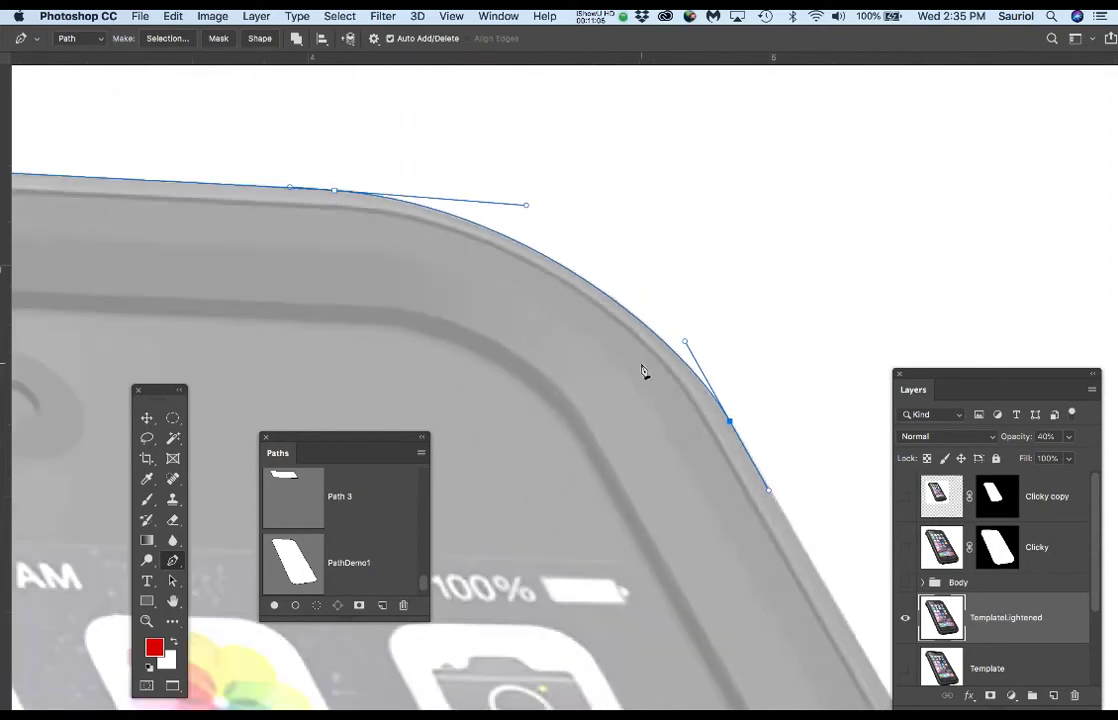
Add a smooth anchor on the outer right edge just above the lower-right corner, with handles along the straight edge
scroll(643, 371, down, 2)
drag(774, 490, 530, 145)
drag(367, 144, 440, 168)
drag(290, 176, 638, 260)
scroll(704, 314, up, 6)
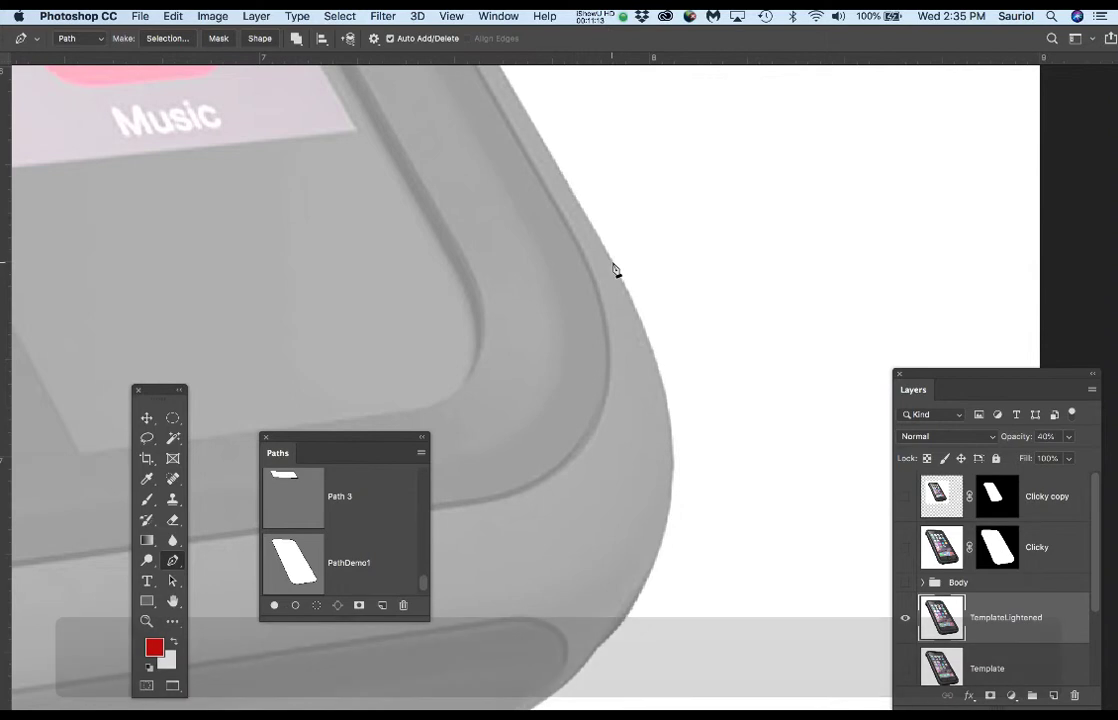
click(613, 262)
drag(643, 320, 655, 345)
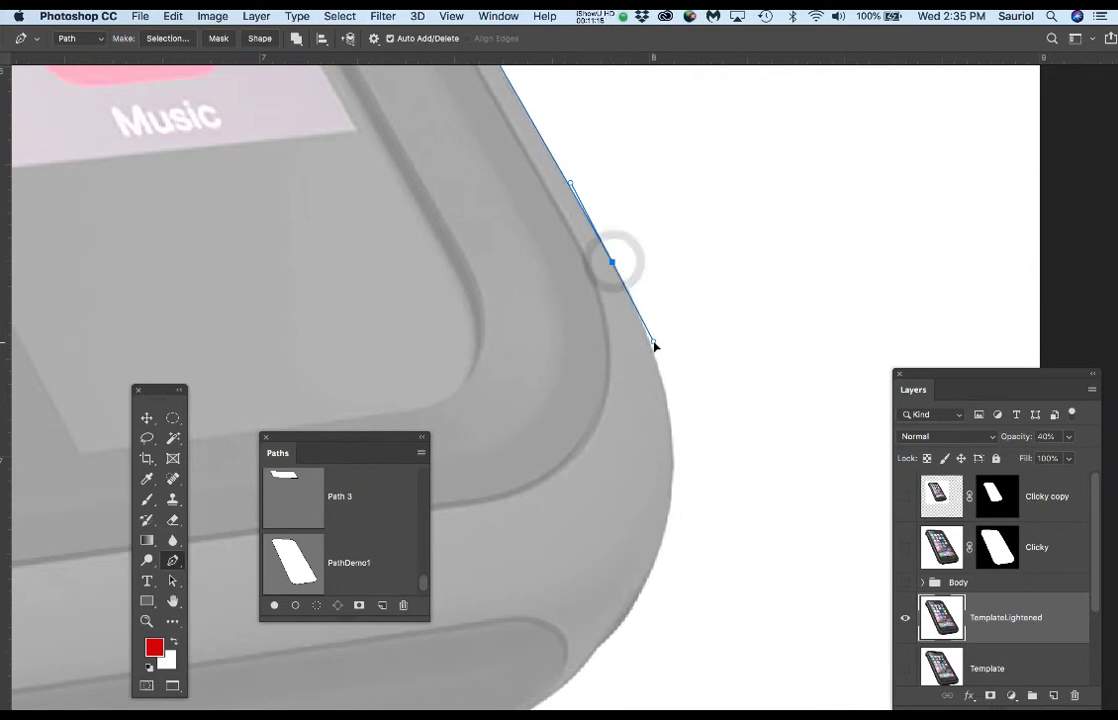
Move the Paths panel clear of the bottom edge and add a smooth anchor there past the lower-right corner
scroll(684, 553, down, 1)
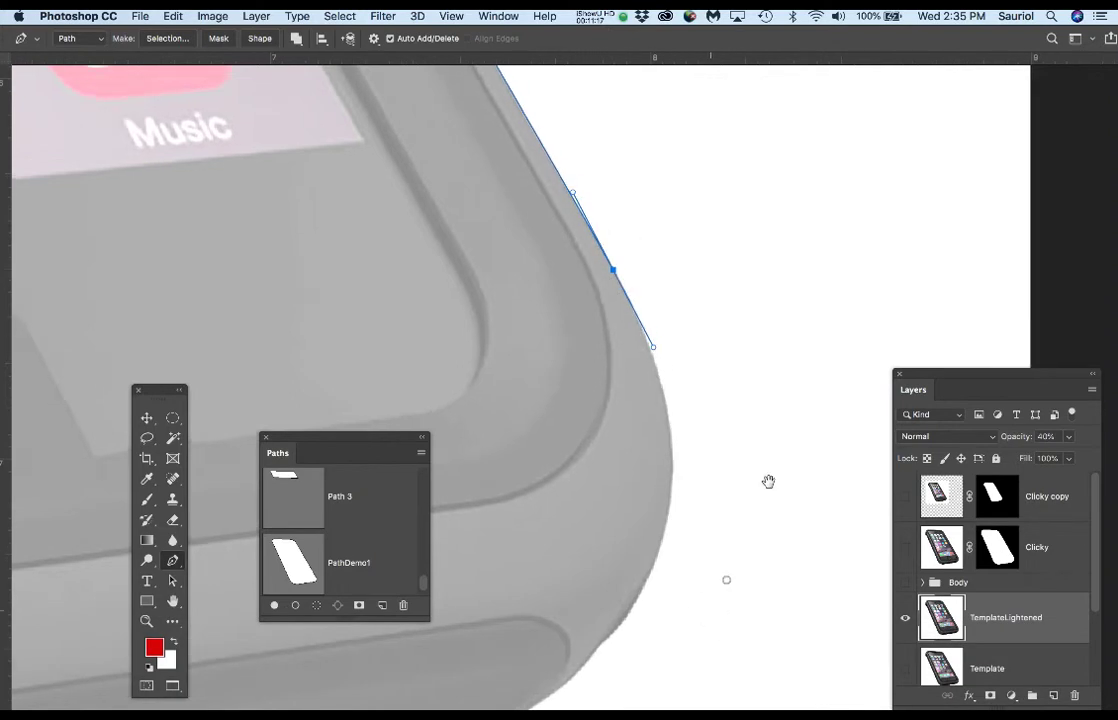
drag(718, 591, 793, 387)
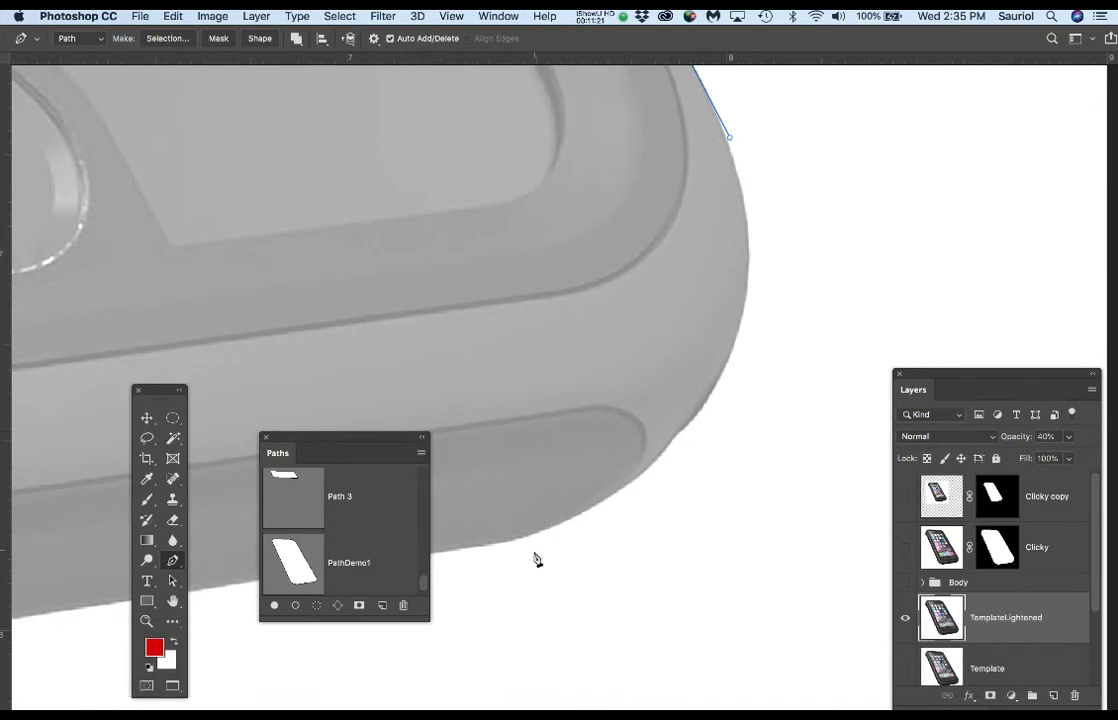
drag(576, 532, 644, 457)
drag(352, 449, 349, 578)
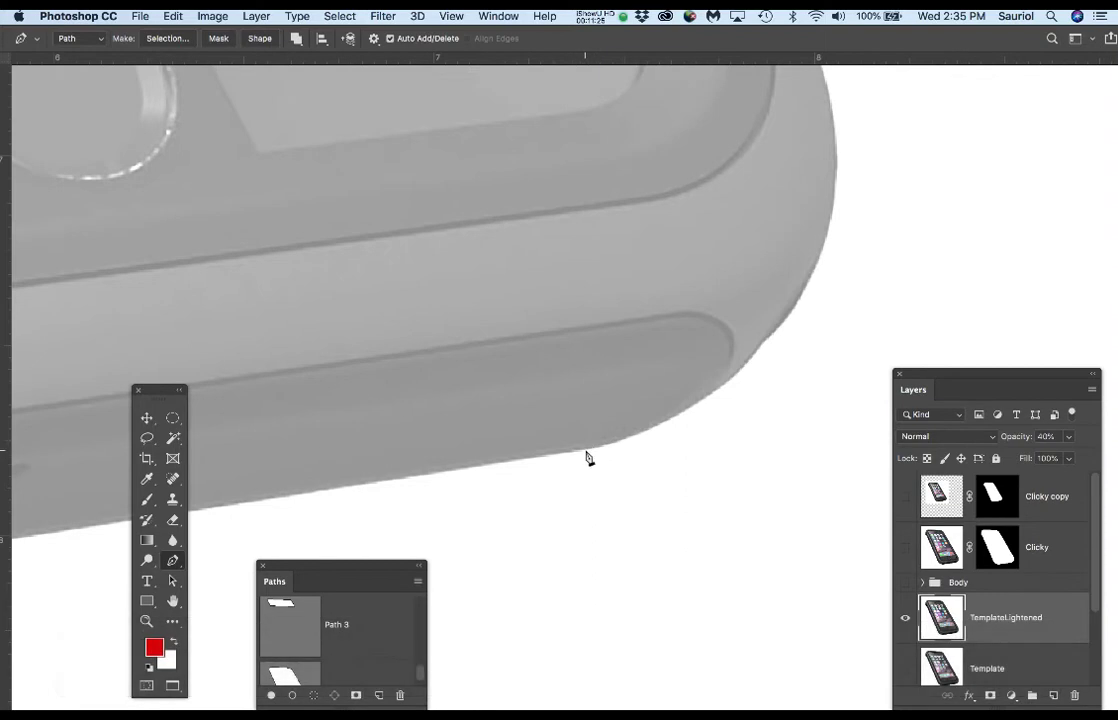
drag(586, 451, 477, 472)
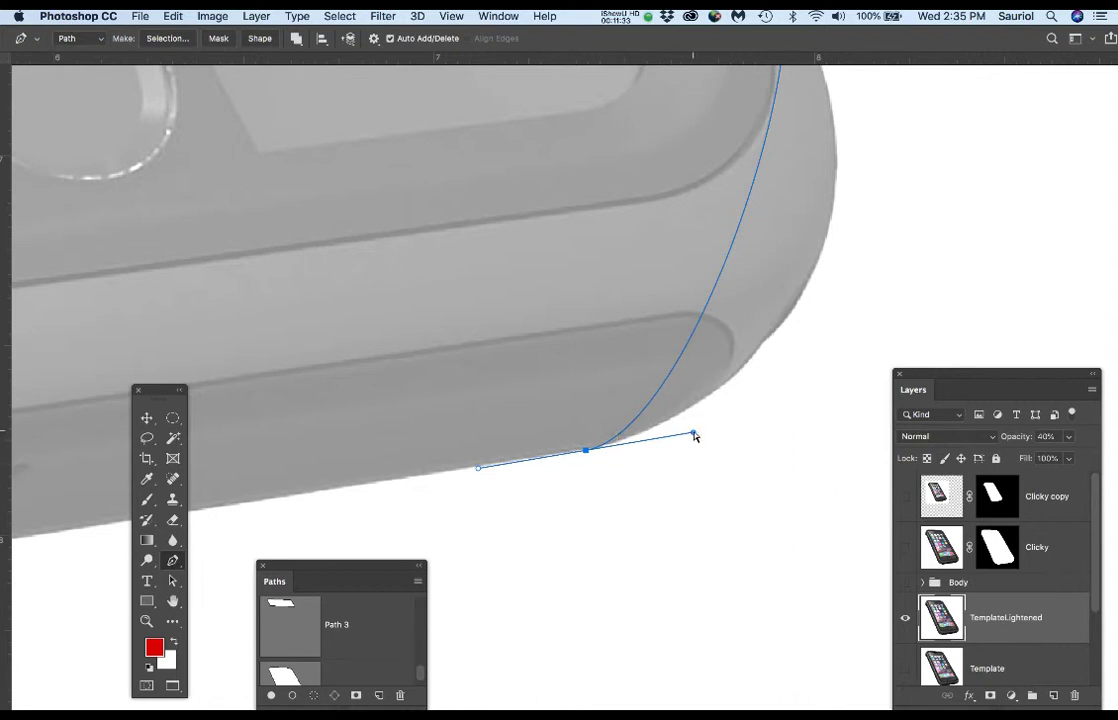
Lengthen the handles on both sides of the lower-right corner and fine-tune them to fit the curve to the case edge
drag(695, 434, 832, 403)
drag(855, 117, 811, 249)
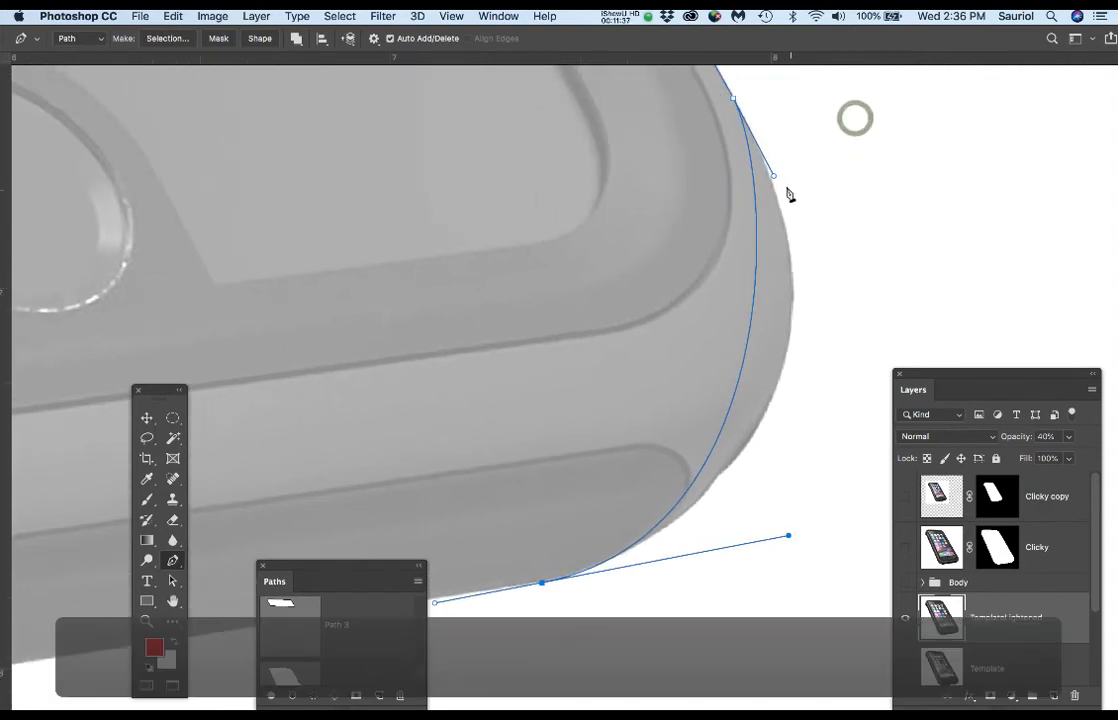
drag(774, 177, 852, 289)
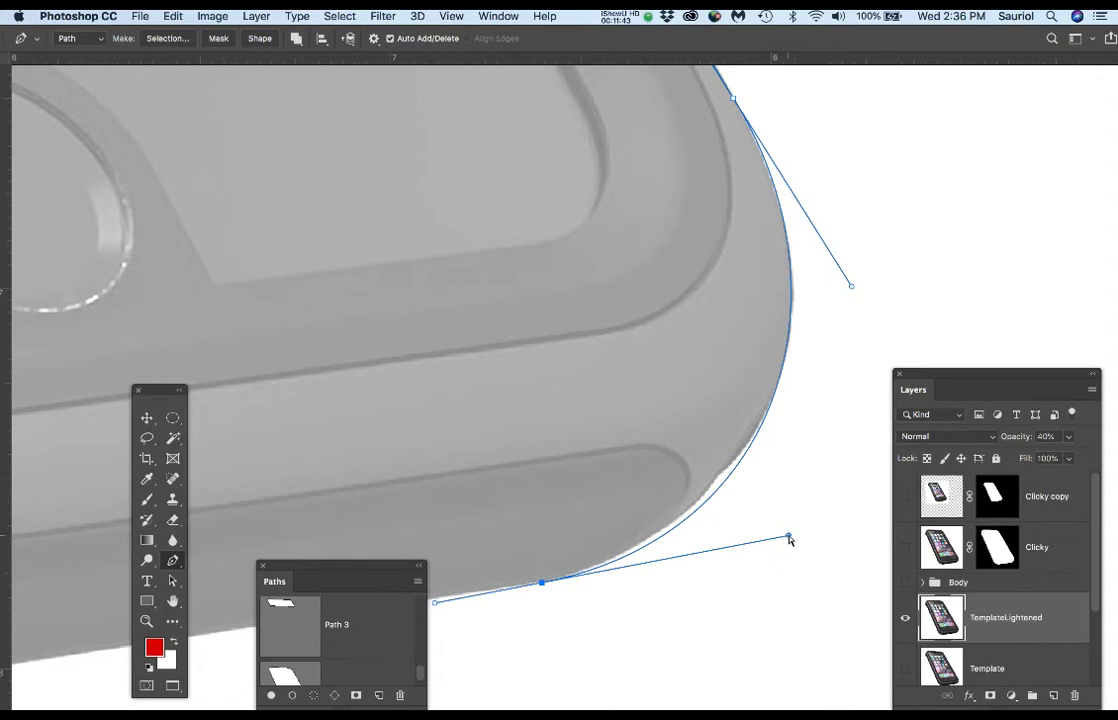
drag(788, 538, 767, 539)
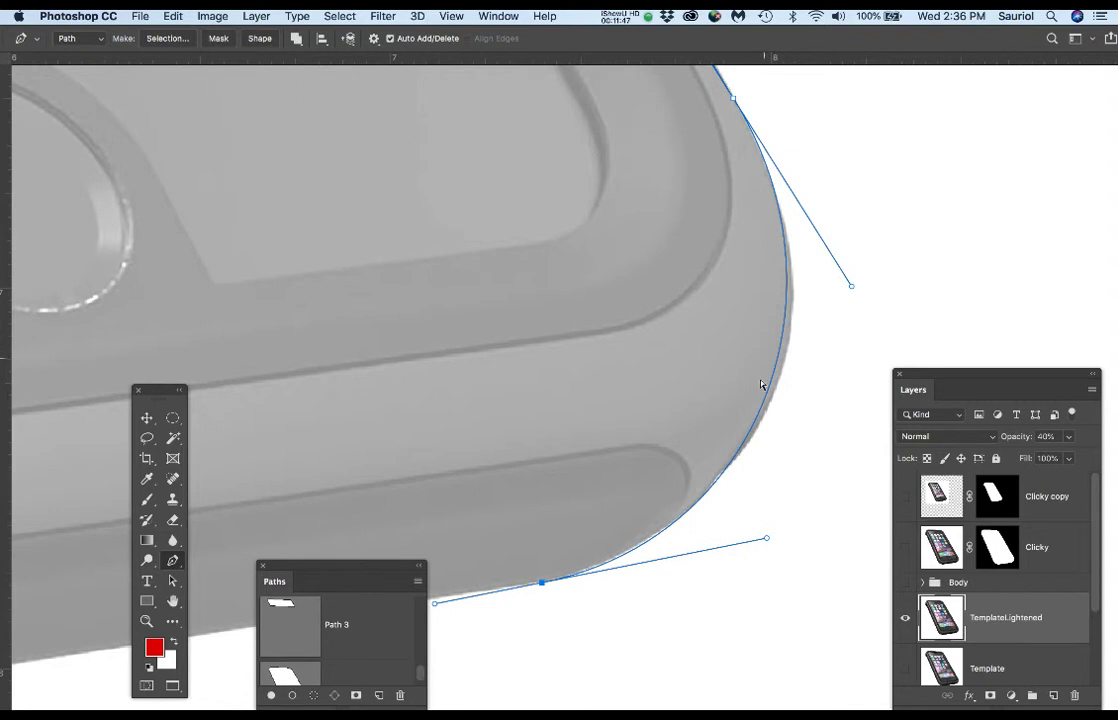
Move the Tools panel aside, then shift the bottom-edge anchor slightly and align its handles with the straight bottom edge
drag(672, 399, 833, 240)
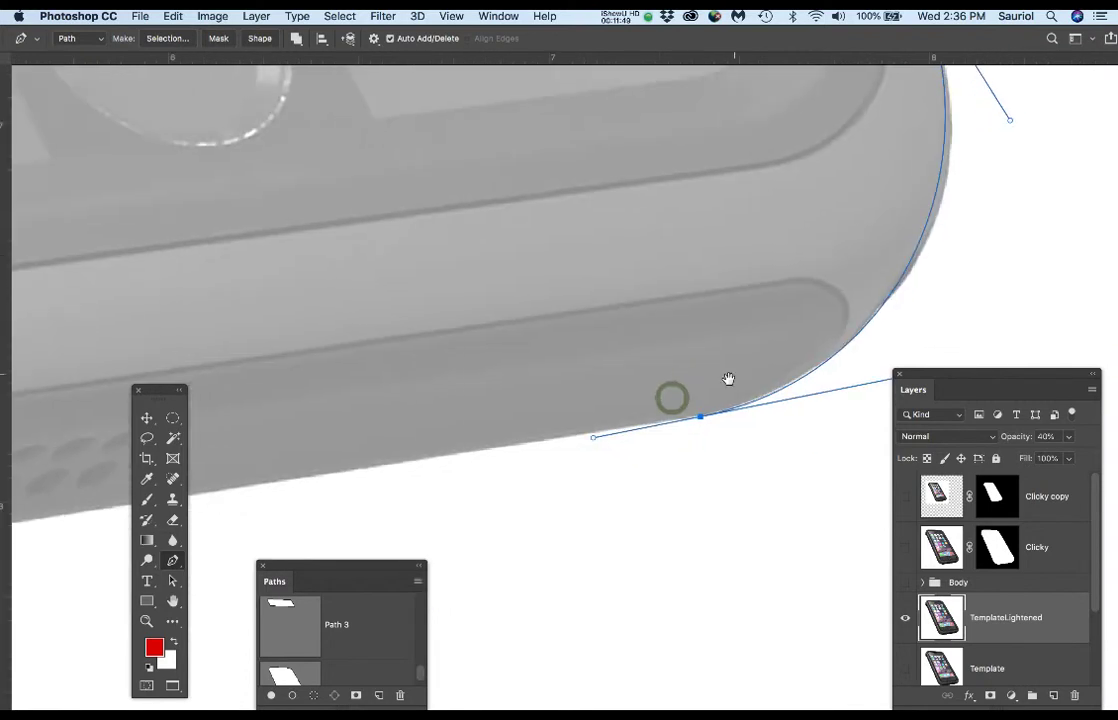
drag(732, 355, 815, 257)
drag(160, 388, 149, 431)
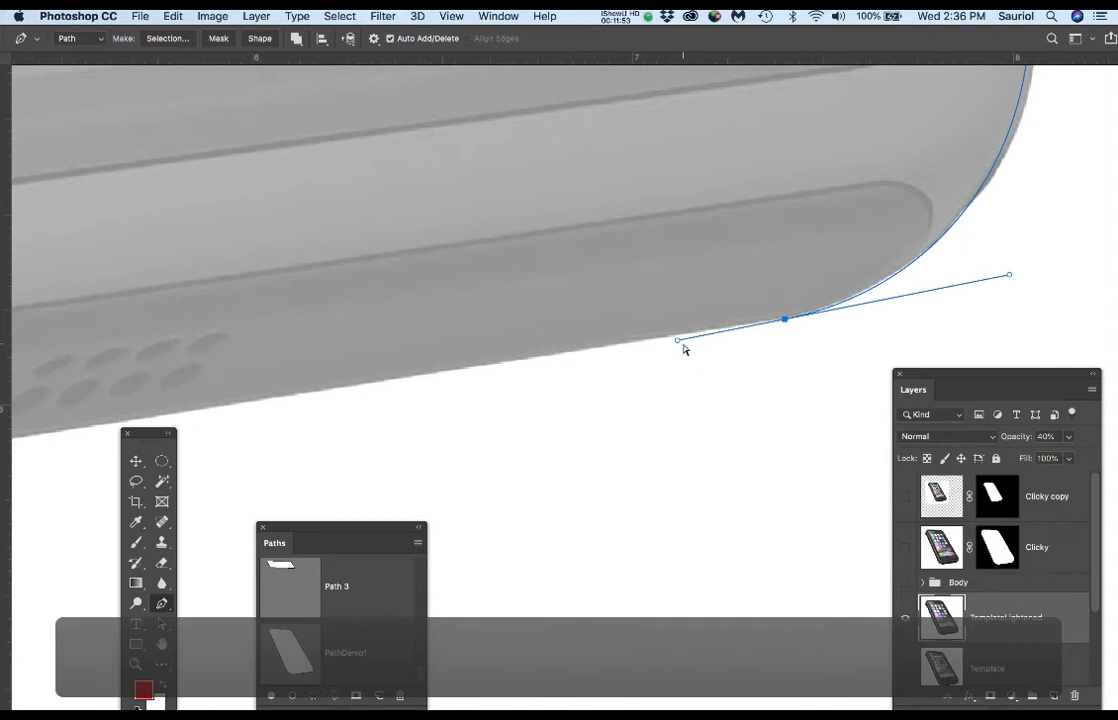
drag(678, 341, 671, 334)
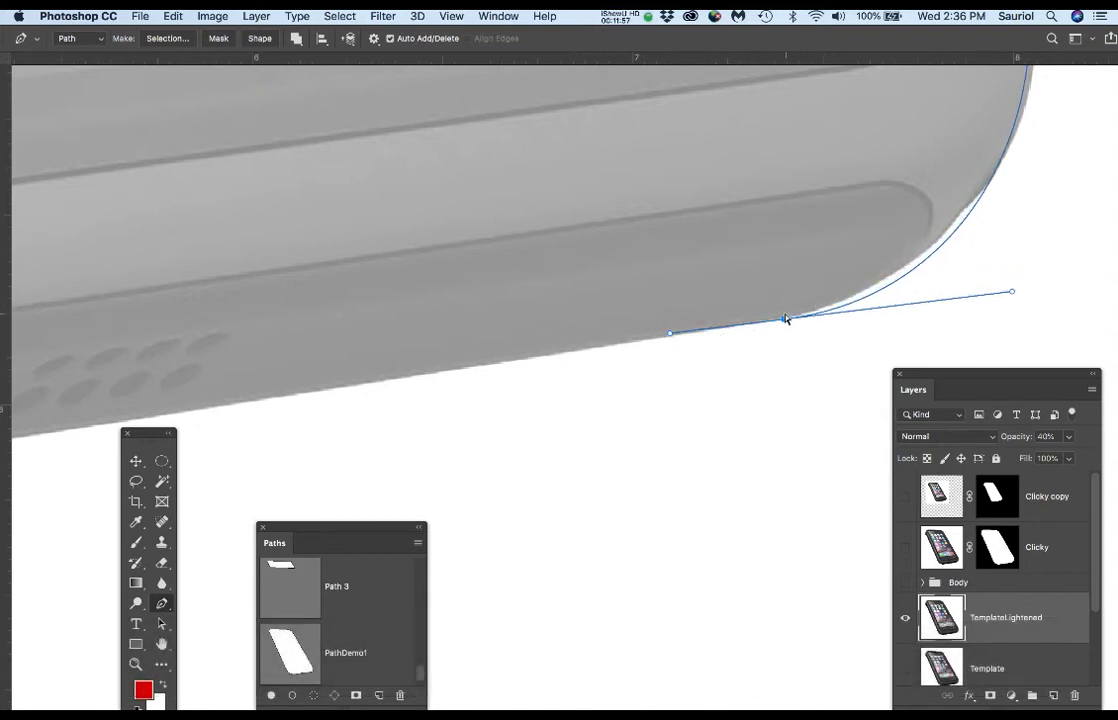
drag(785, 321, 762, 326)
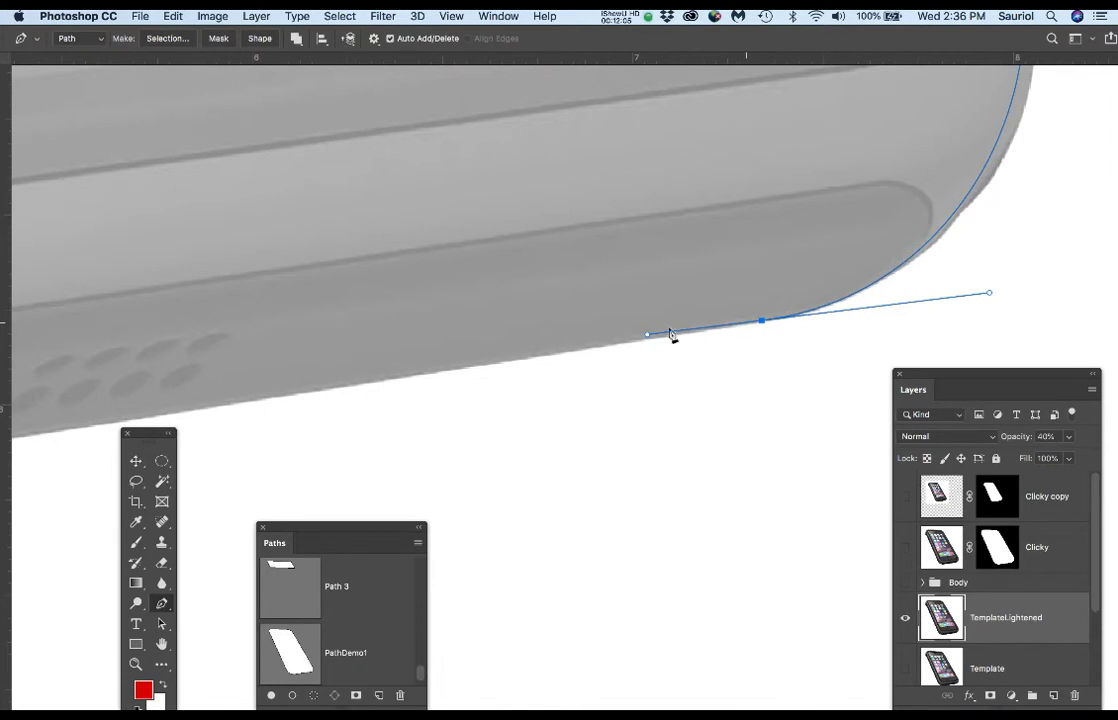
drag(649, 336, 650, 338)
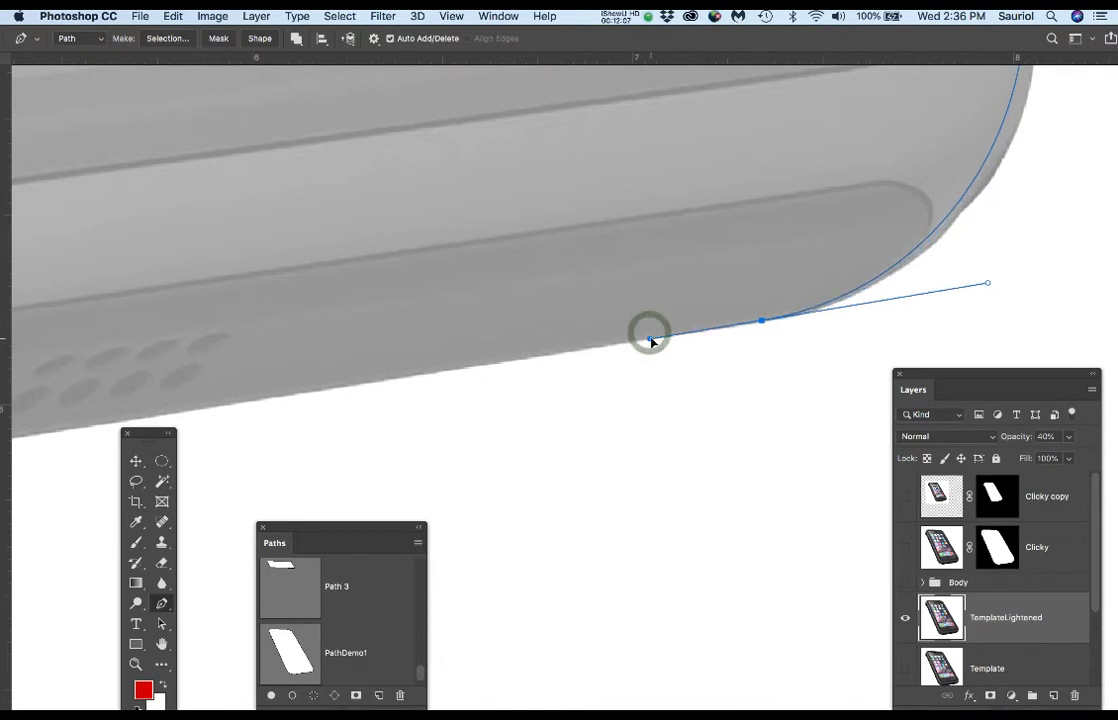
drag(763, 323, 766, 321)
Add a smooth anchor on the case's bottom edge just before the lower-left corner, with handles along the edge
key(super+minus)
key(super+minus)
drag(578, 392, 693, 325)
scroll(492, 374, up, 5)
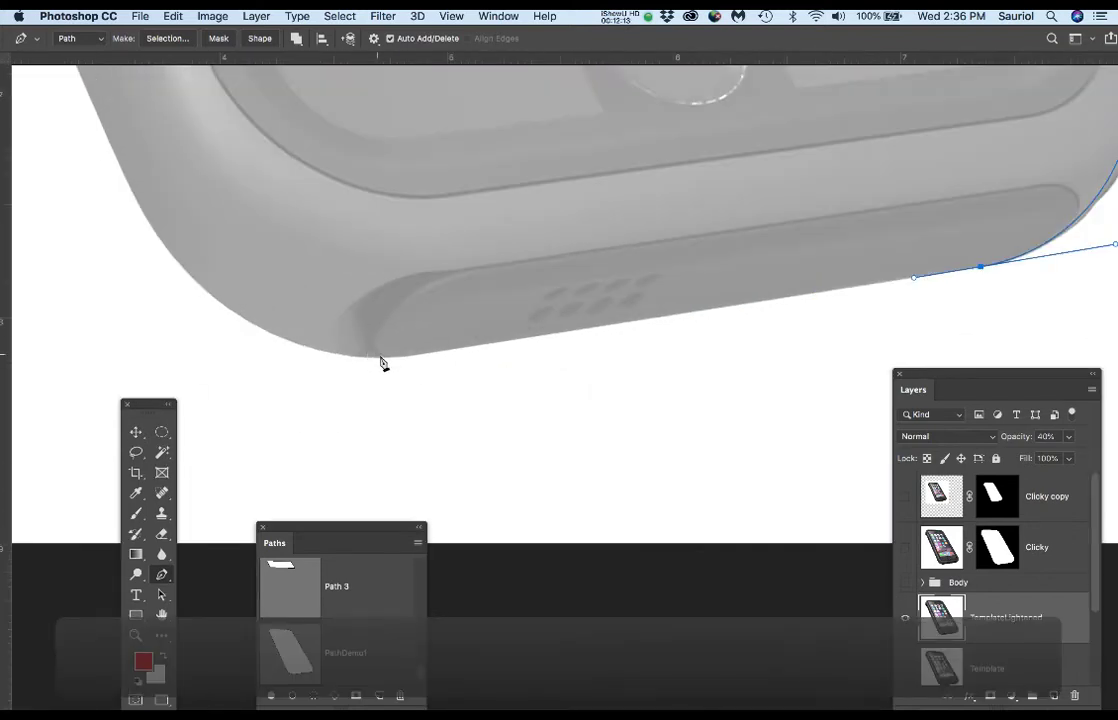
drag(402, 356, 337, 367)
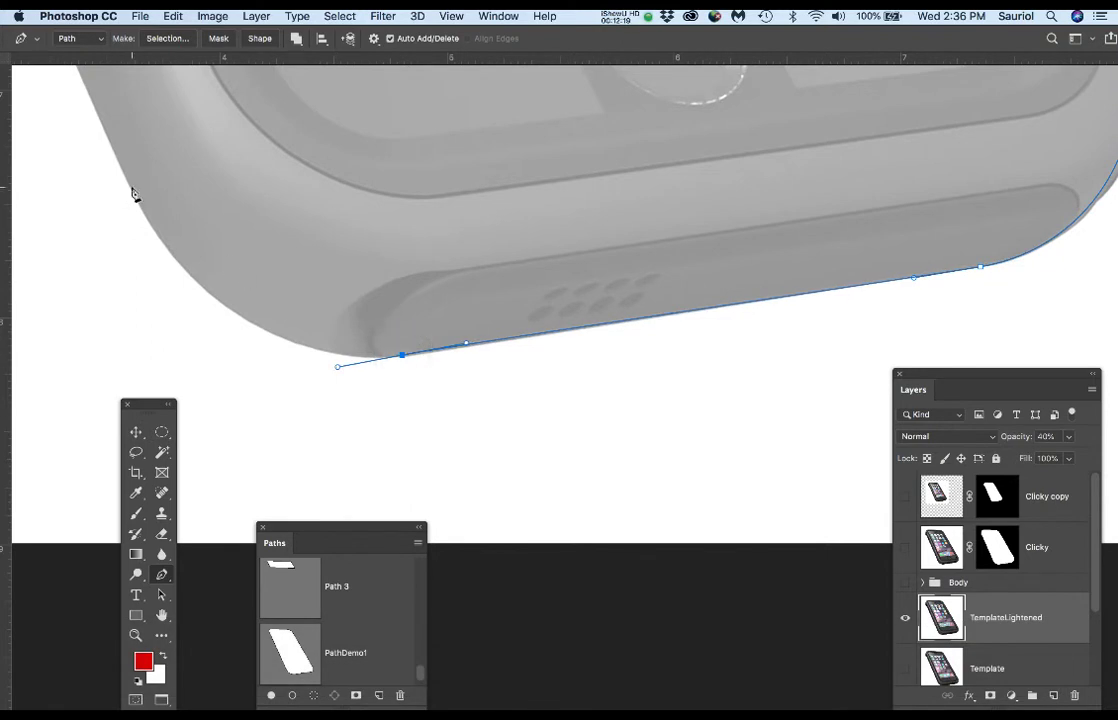
Add a smooth anchor on the left edge above the lower-left corner, and adjust the surrounding handles to follow the corner and bottom edge
drag(132, 189, 99, 119)
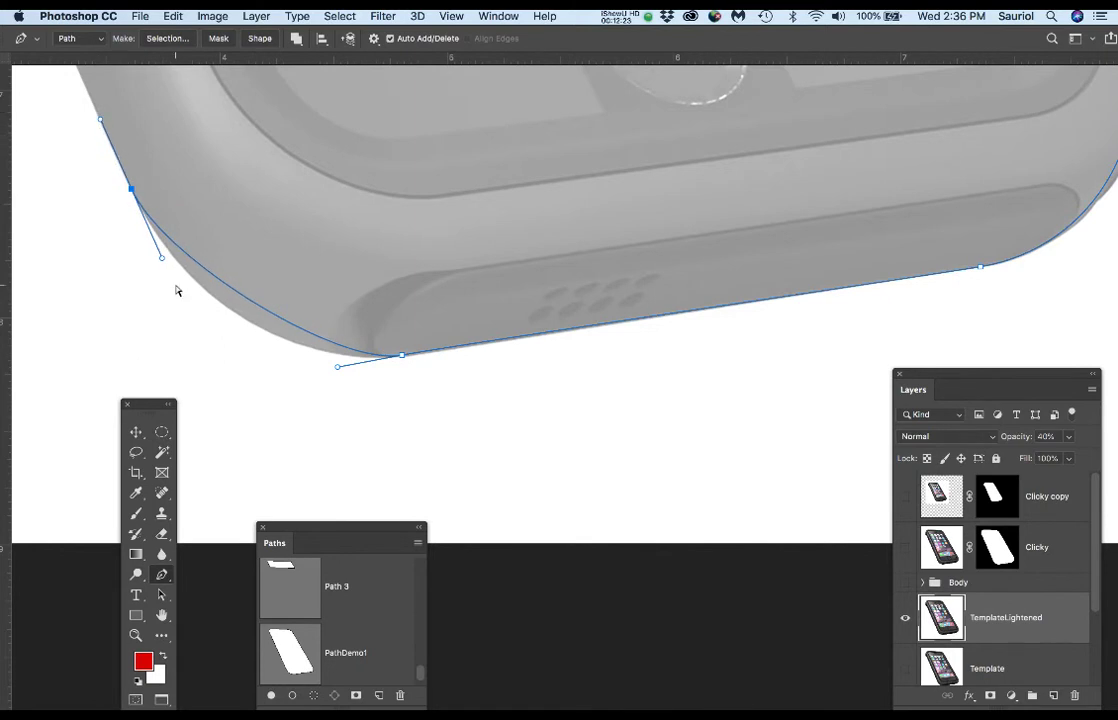
drag(161, 259, 186, 313)
drag(340, 372, 322, 371)
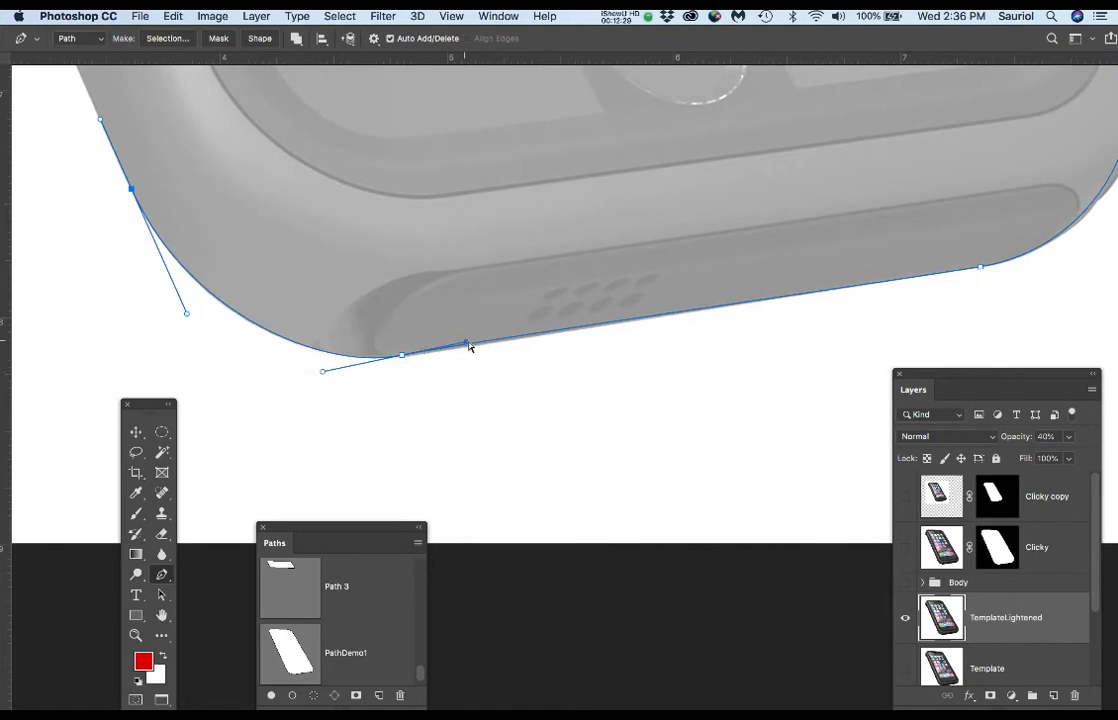
drag(468, 345, 469, 344)
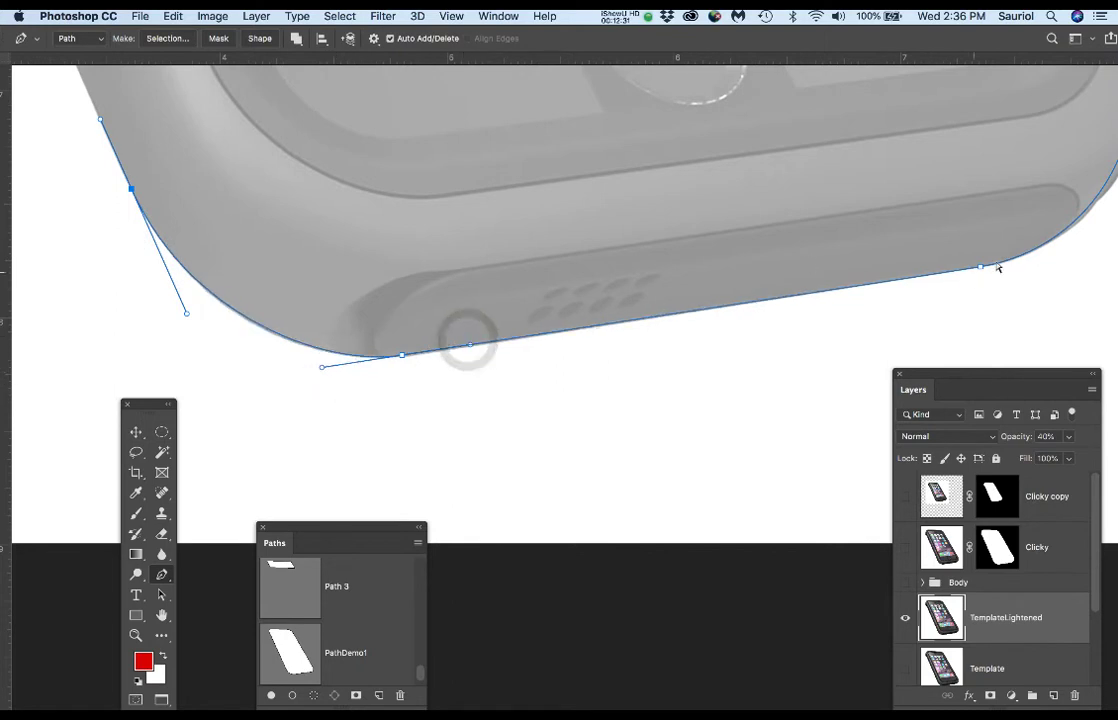
Add a smooth anchor with short handles on the outer left edge, where the straight side ends just below the ridged dial
drag(150, 226, 555, 556)
drag(387, 262, 520, 580)
drag(444, 277, 612, 640)
drag(499, 322, 543, 526)
scroll(424, 291, up, 2)
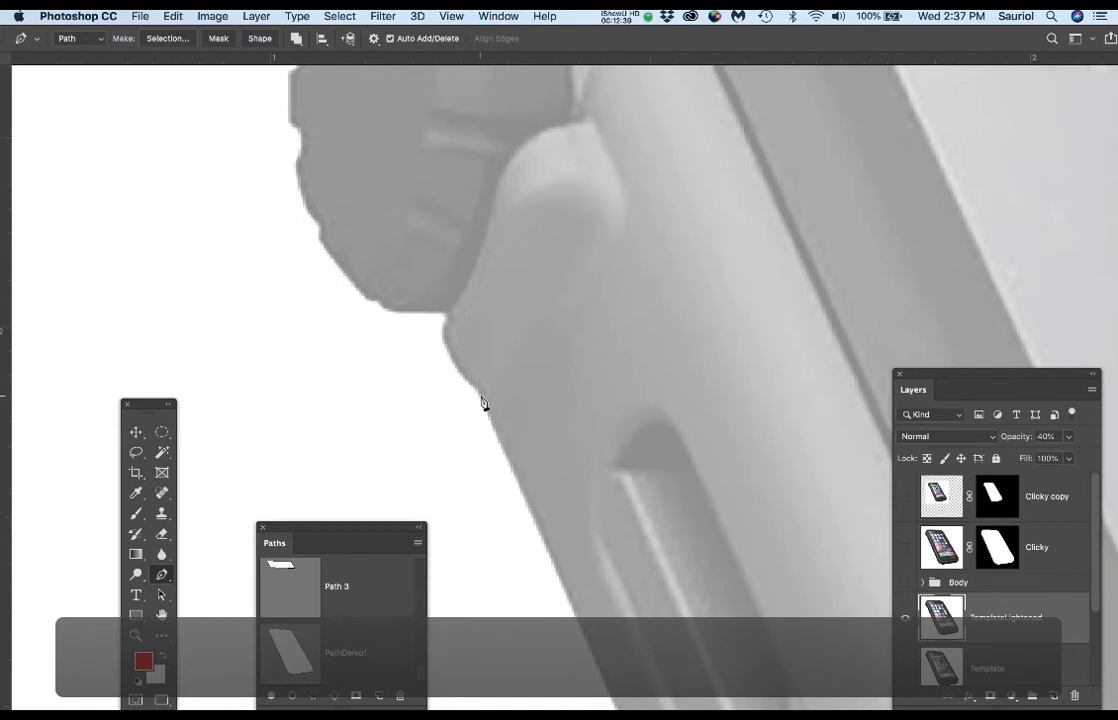
drag(482, 400, 466, 400)
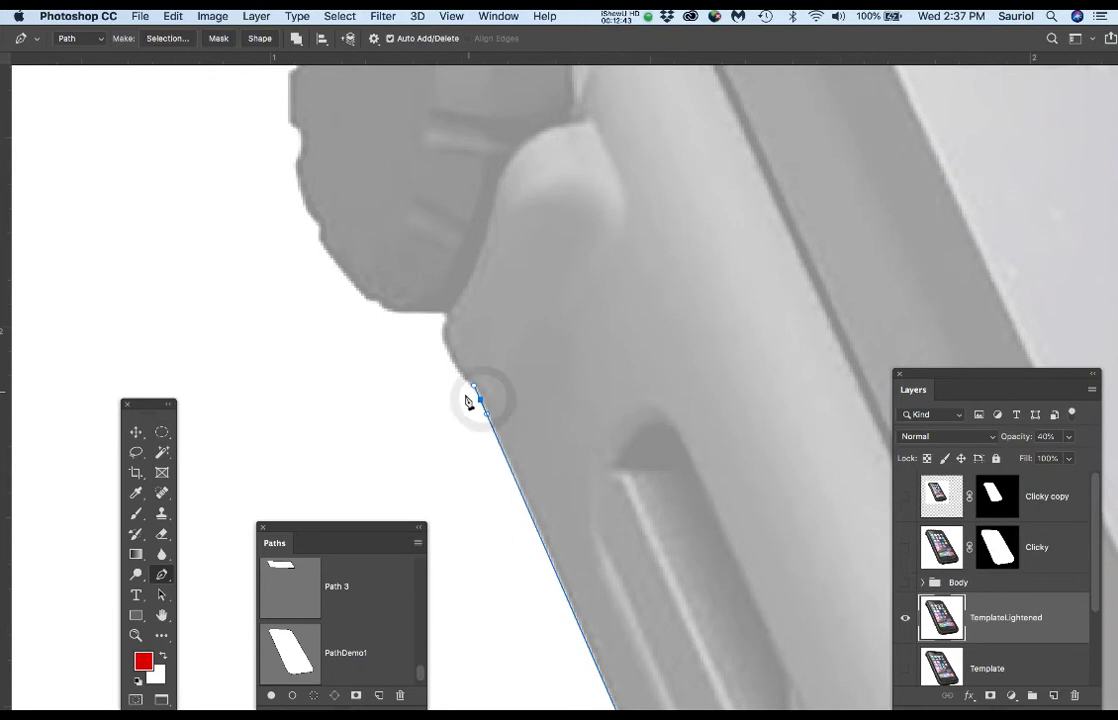
scroll(465, 402, up, 3)
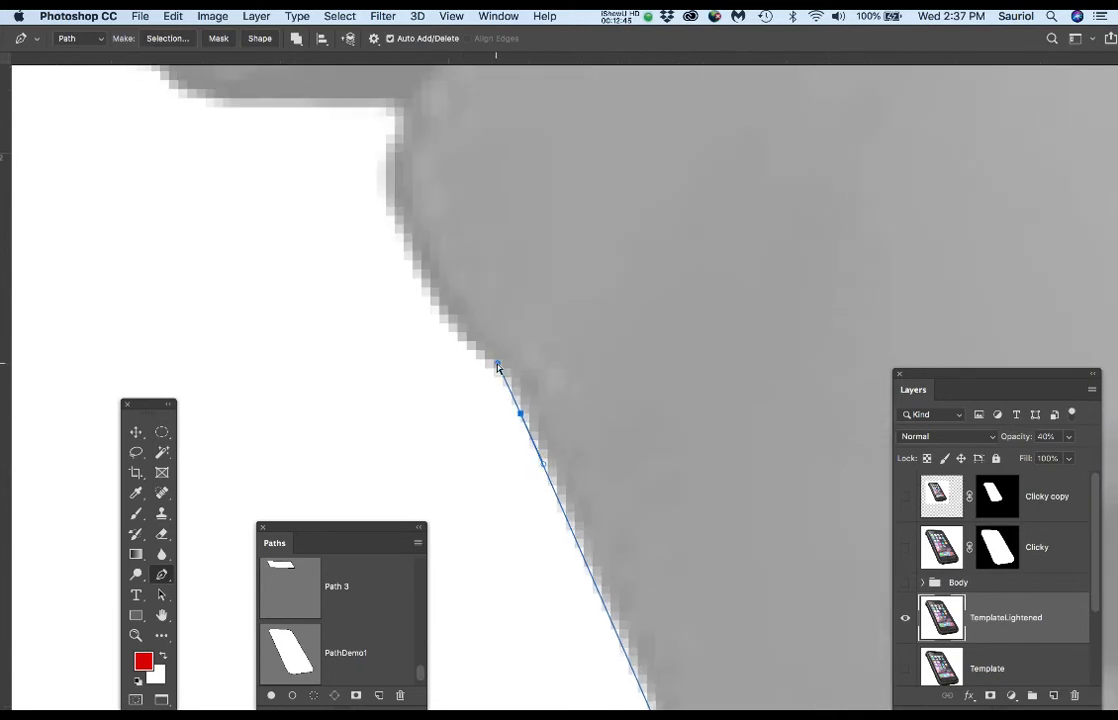
Shorten the last left-edge anchor's leading handle, then add two smooth anchors around the curved bulge below the dial, shifting the upper one down slightly
drag(498, 364, 511, 394)
drag(466, 341, 443, 319)
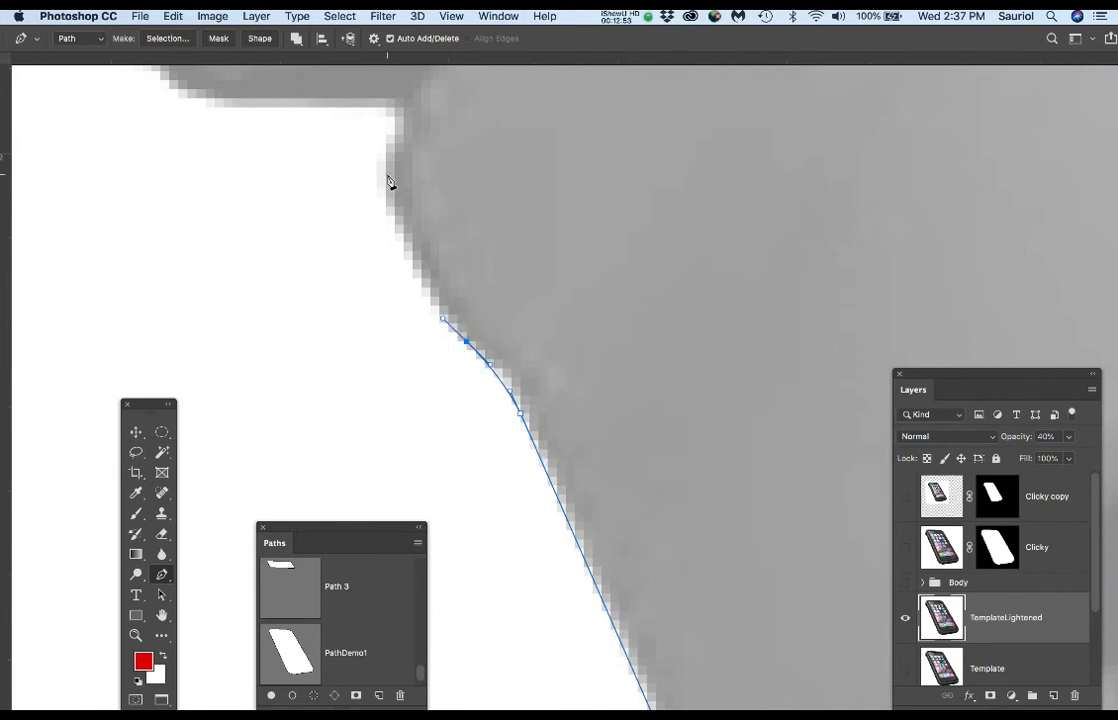
drag(393, 161, 391, 125)
scroll(398, 135, up, 5)
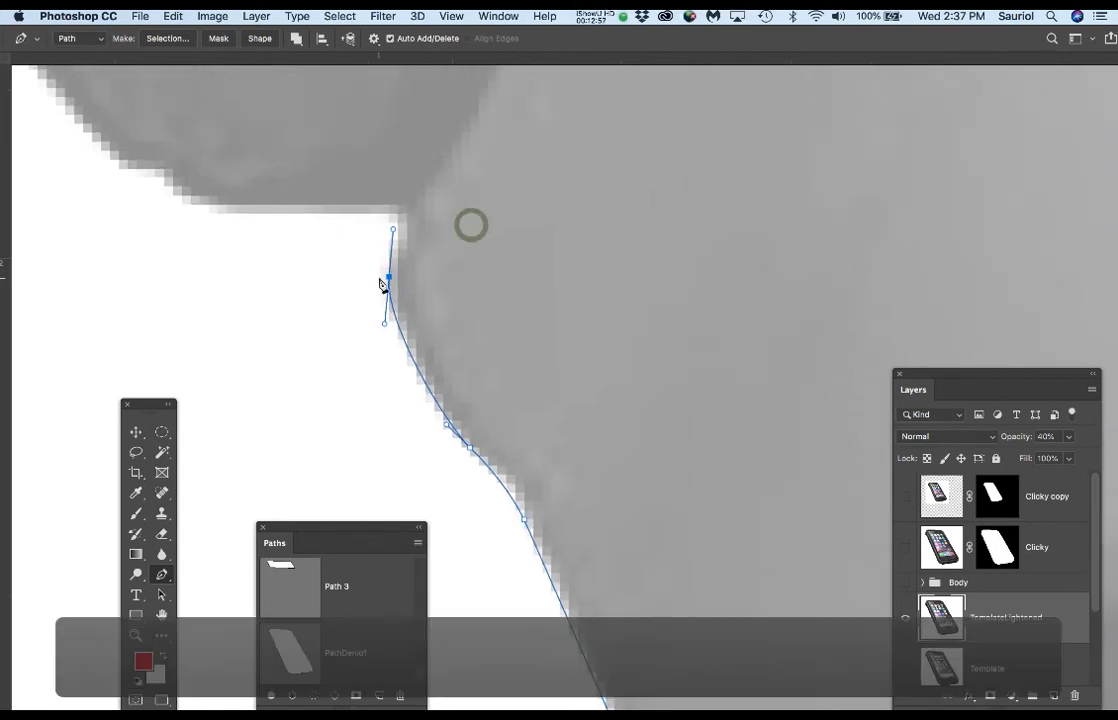
drag(389, 276, 389, 285)
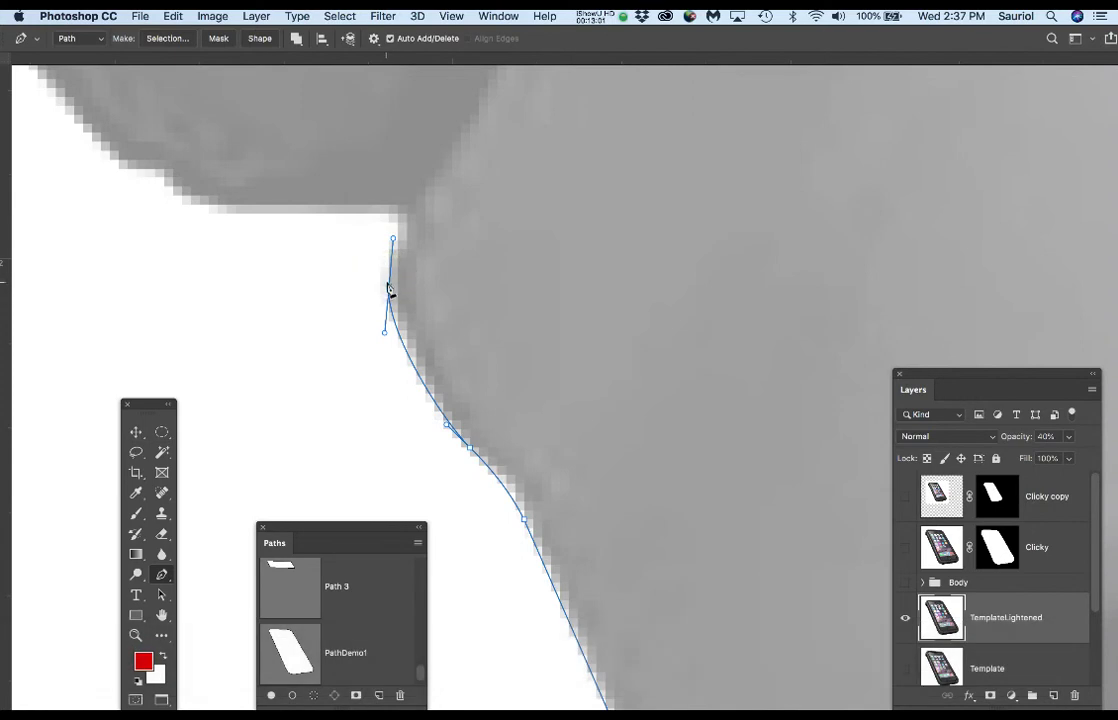
Round the sharp inner corner above the bulge with smooth anchors on both sides, shortening the ledge anchor's handle for a tight curve
drag(394, 238, 392, 256)
drag(399, 234, 376, 222)
drag(392, 265, 564, 277)
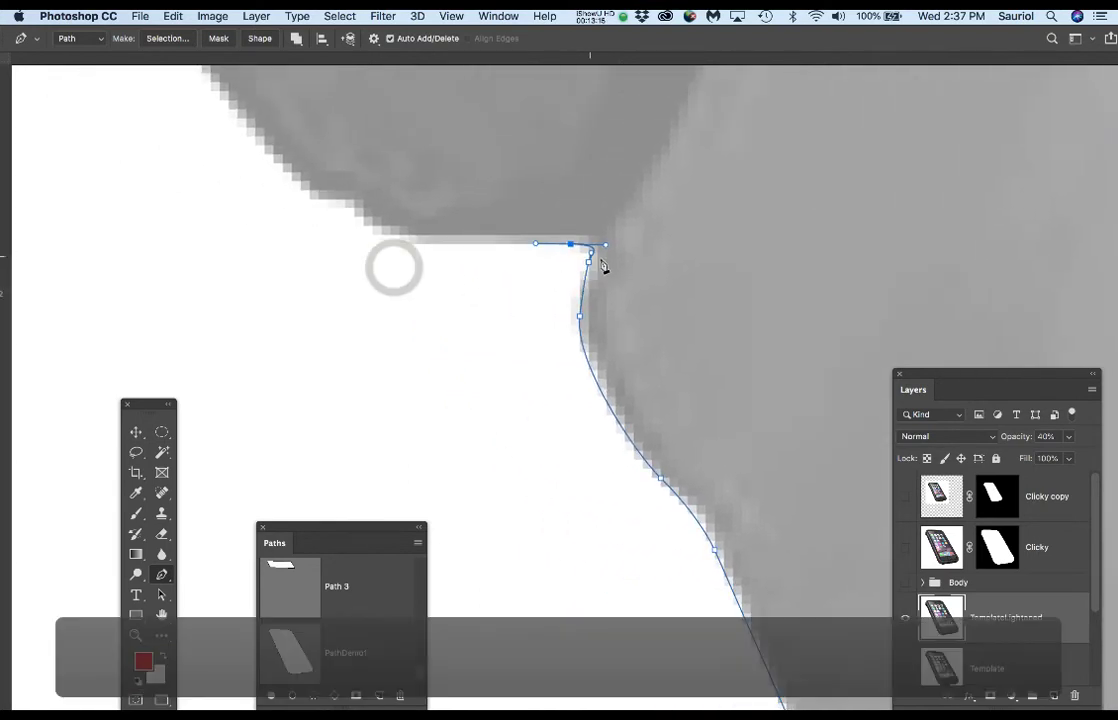
scroll(593, 265, up, 3)
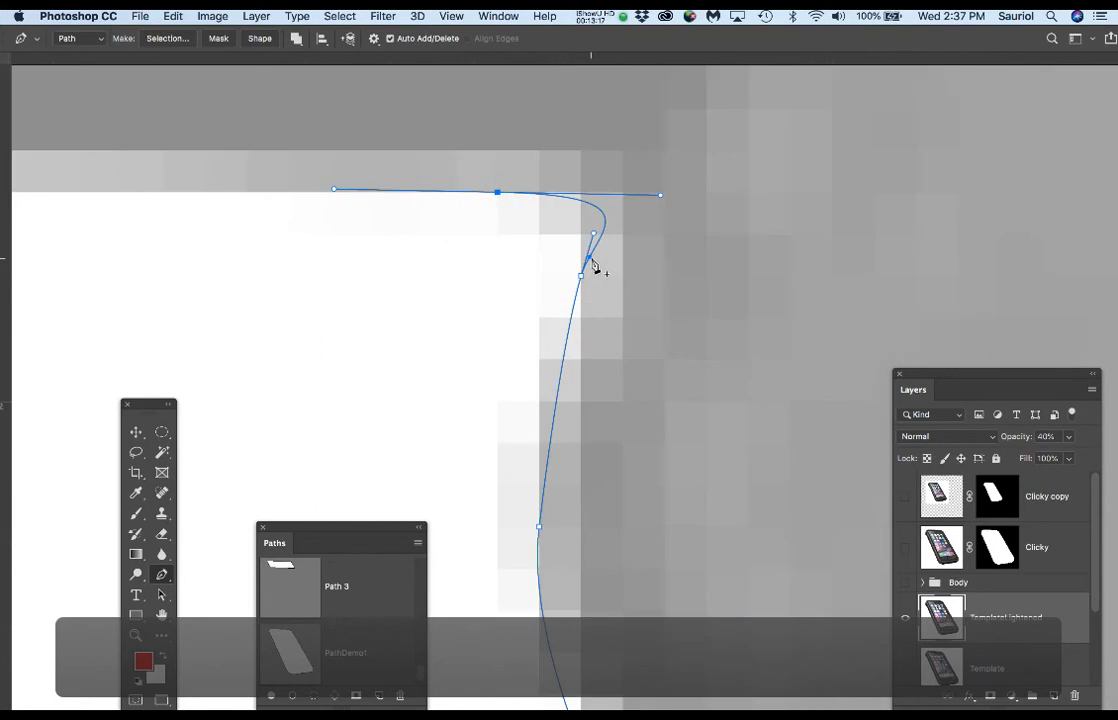
drag(665, 199, 620, 198)
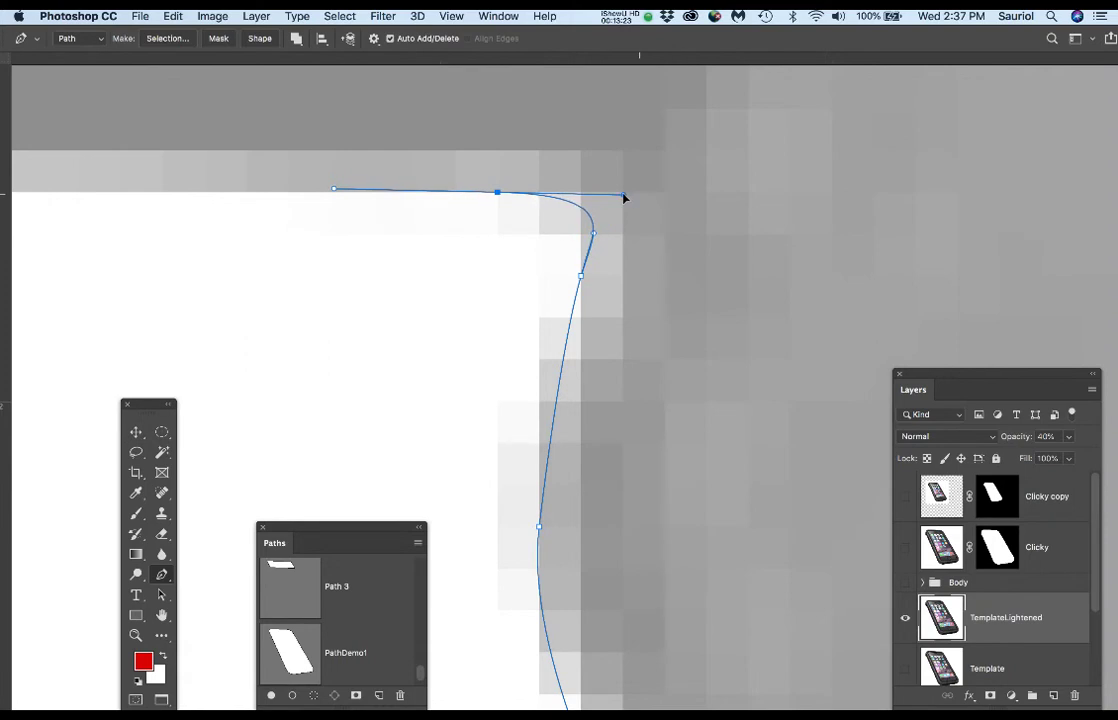
scroll(509, 267, down, 3)
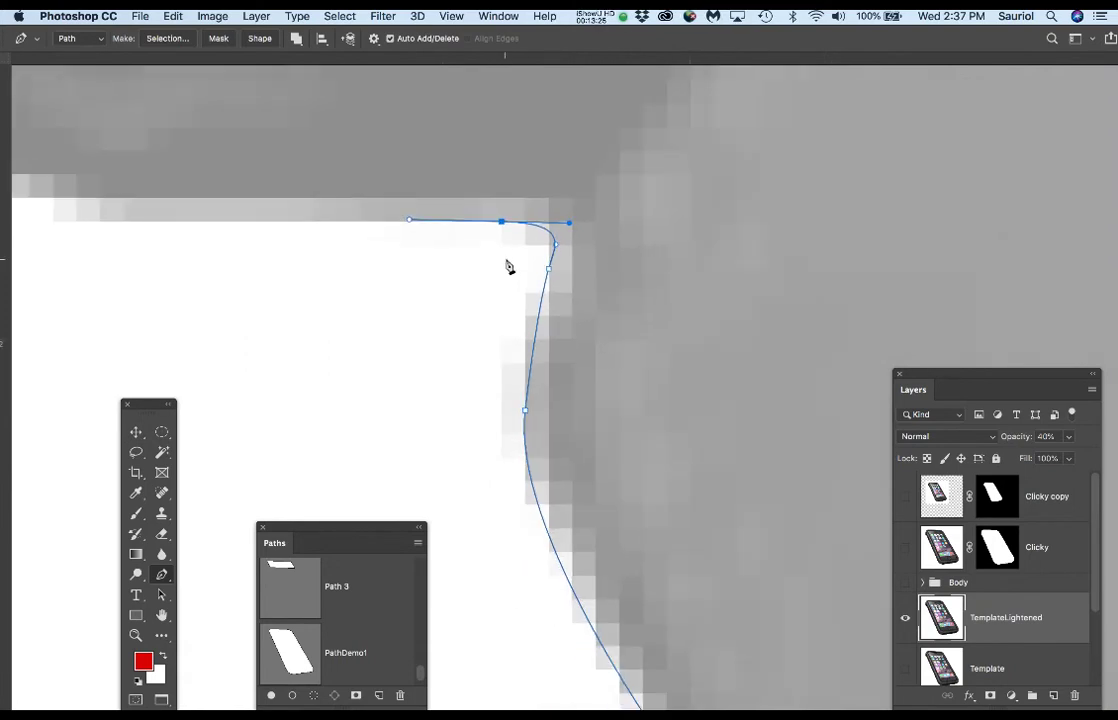
Trace the horizontal ledge and the small step at its outer end with smooth anchors up to the start of the diagonal edge
drag(384, 256, 567, 334)
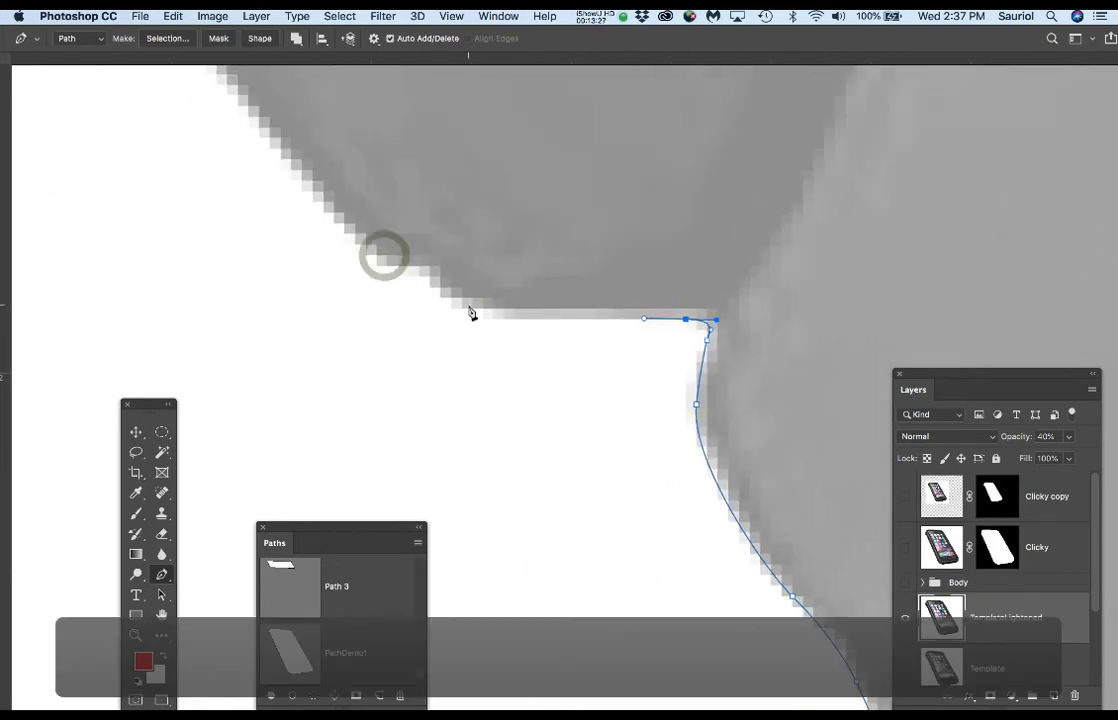
scroll(471, 313, down, 2)
scroll(471, 313, up, 2)
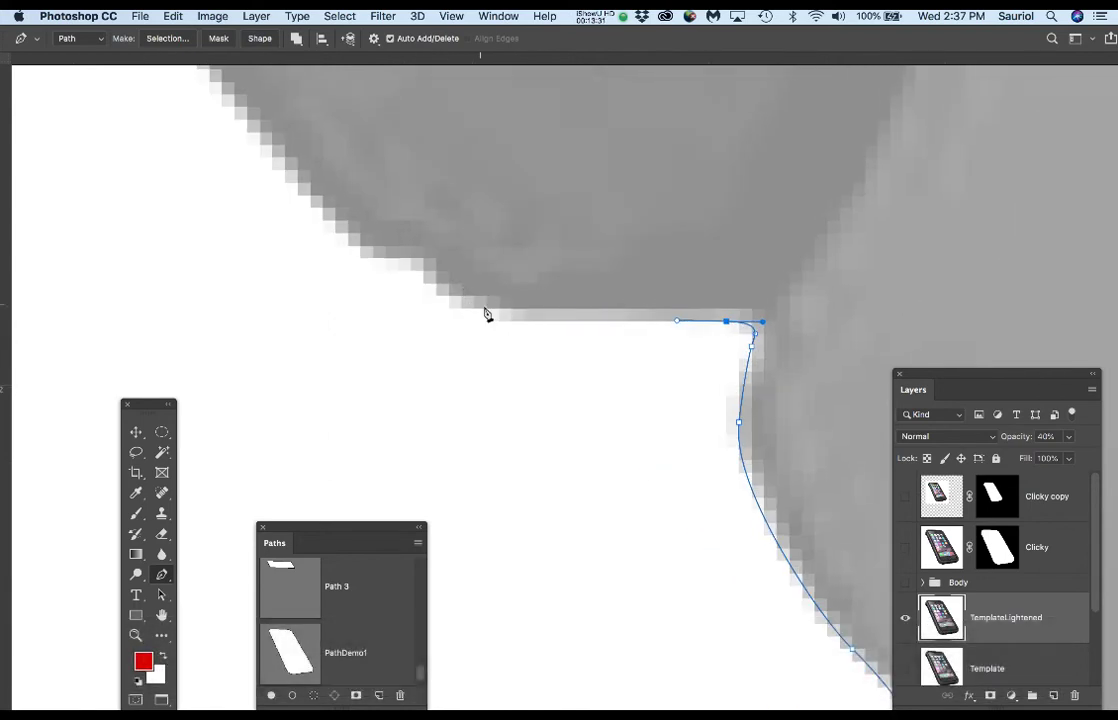
drag(525, 321, 495, 322)
drag(436, 284, 412, 265)
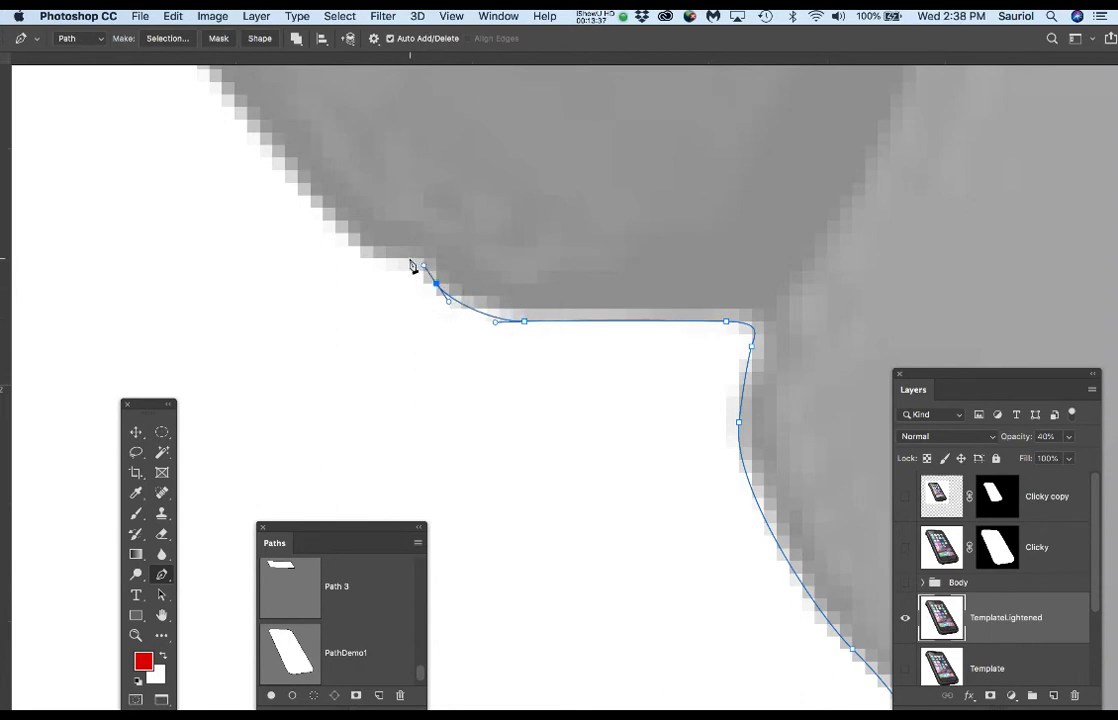
drag(341, 232, 566, 417)
key(space)
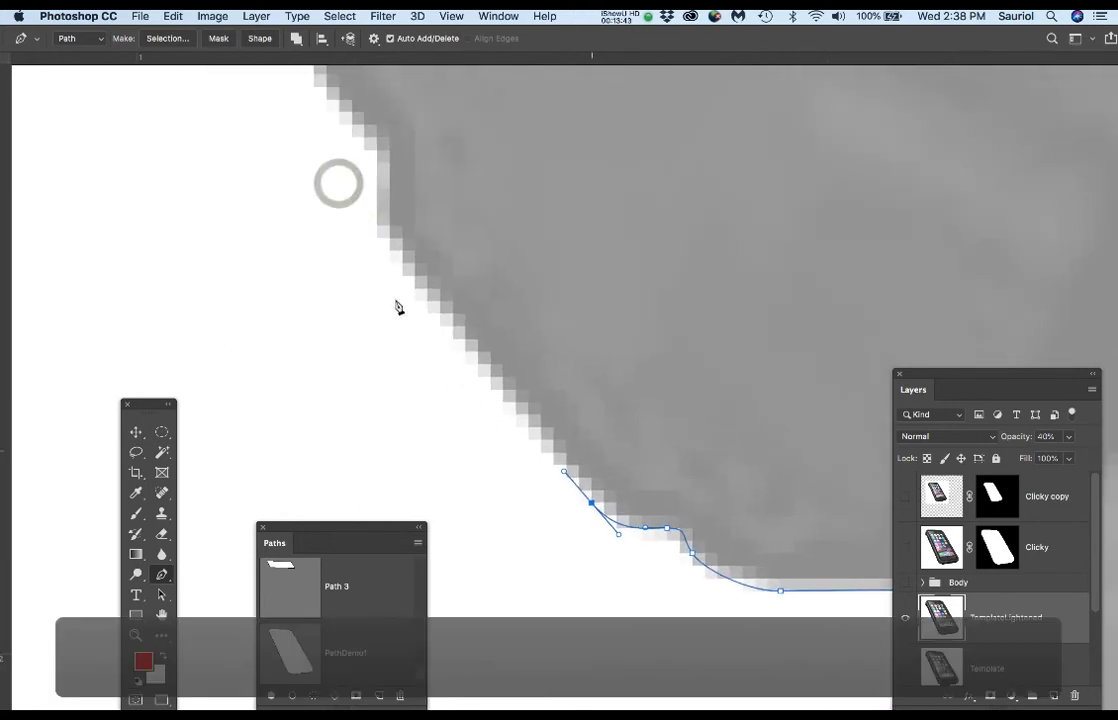
Trace the diagonal edge and the small notch at its upper end with short-handled smooth anchors, continuing onto the curve above it
drag(402, 249, 390, 232)
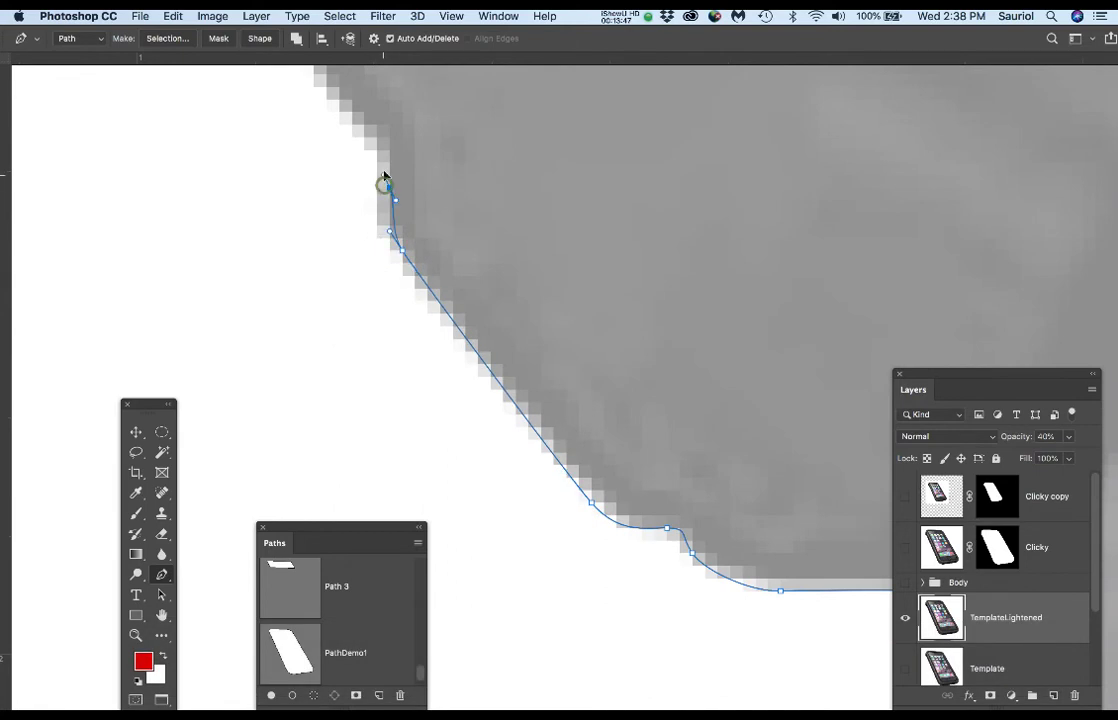
drag(385, 184, 389, 158)
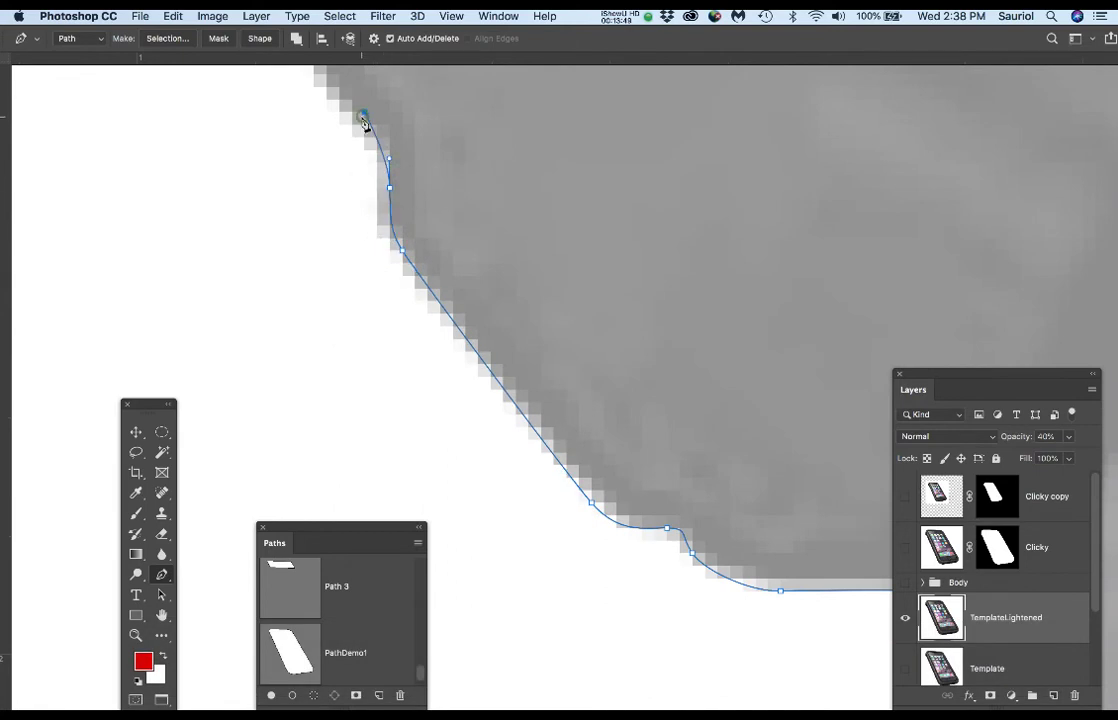
drag(351, 105, 341, 94)
drag(466, 172, 554, 447)
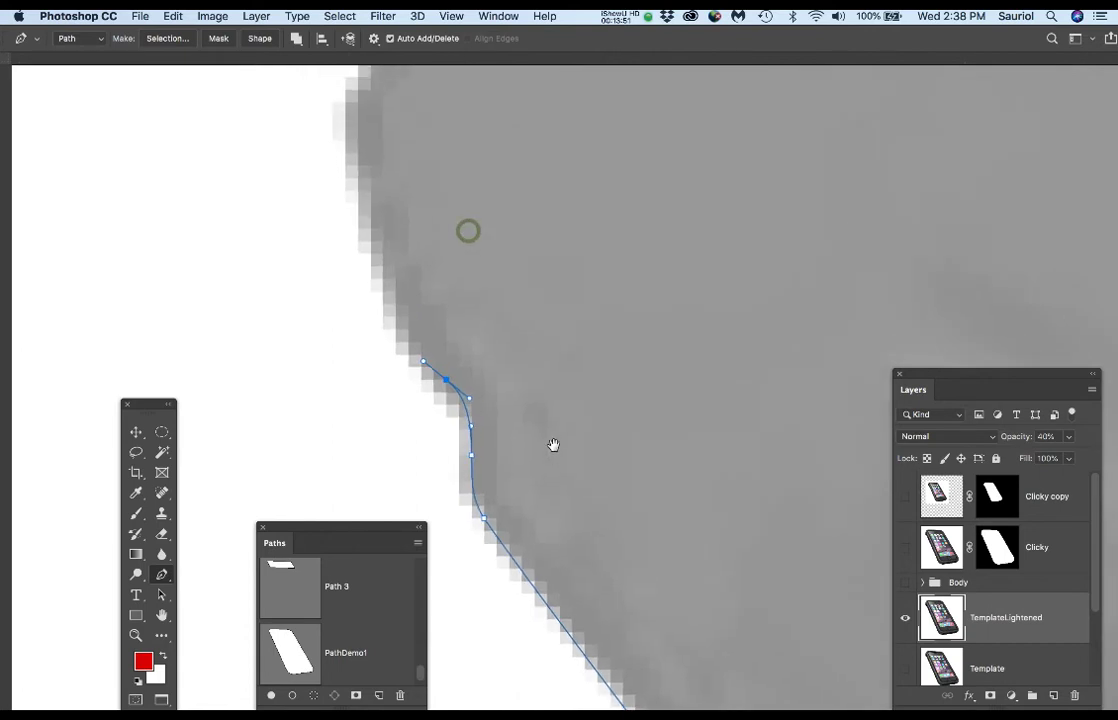
drag(401, 311, 462, 474)
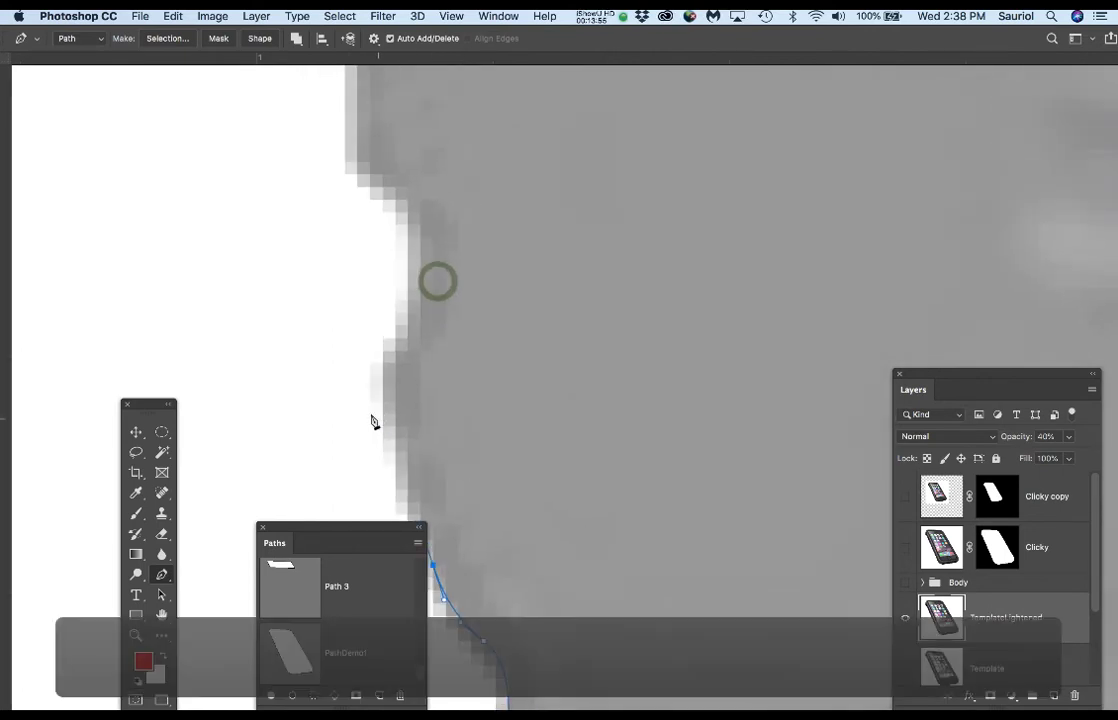
Move the Paths panel aside, then add smooth anchors over the next bump and into the recess above it
drag(350, 530, 216, 476)
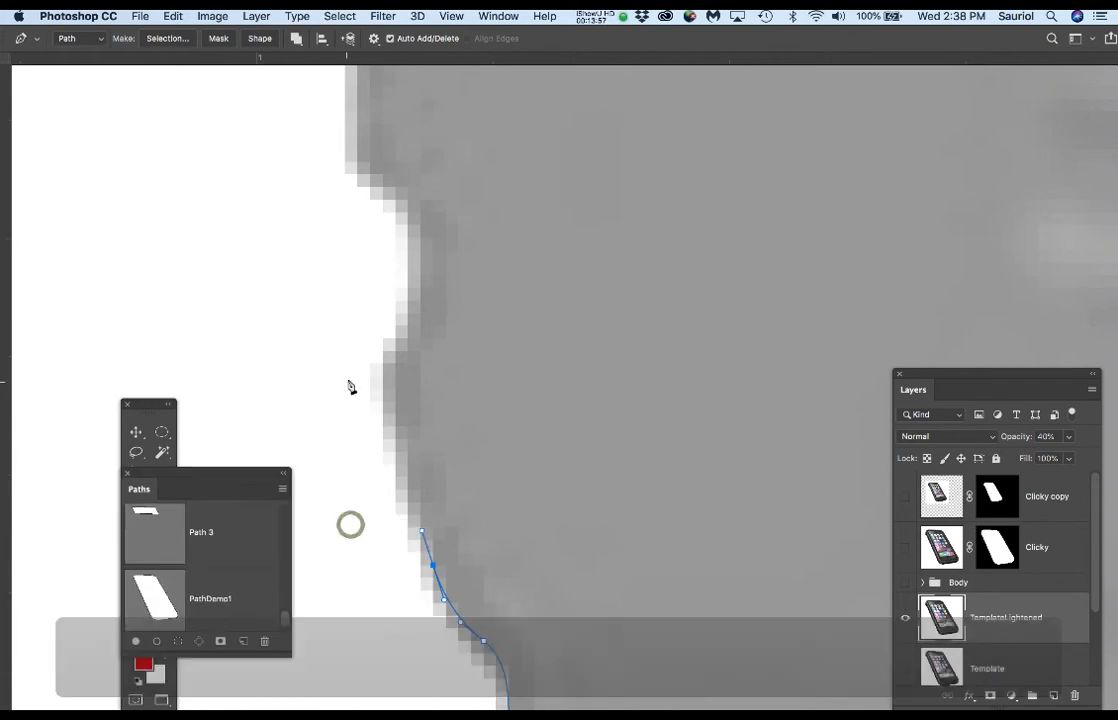
click(395, 388)
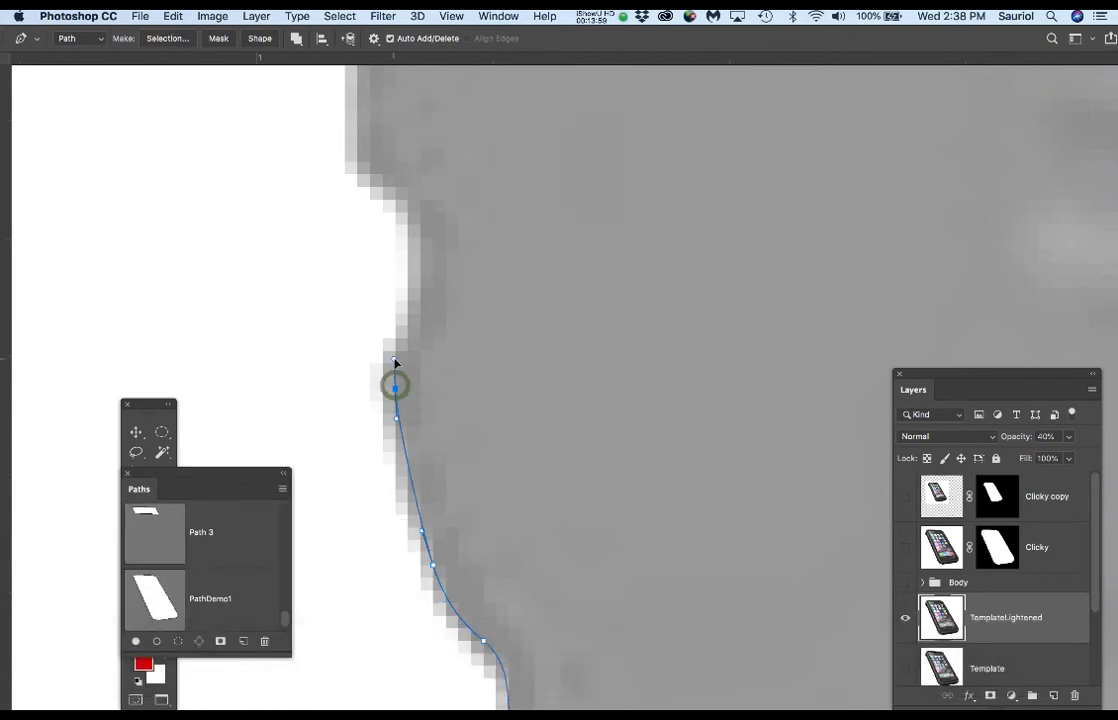
click(408, 313)
drag(418, 306, 418, 296)
drag(421, 250, 420, 240)
Add an anchor at the recess's upper shoulder, nudge it up onto the edge, and add another where the straight vertical ridge begins
drag(369, 199, 370, 197)
super+click(416, 206)
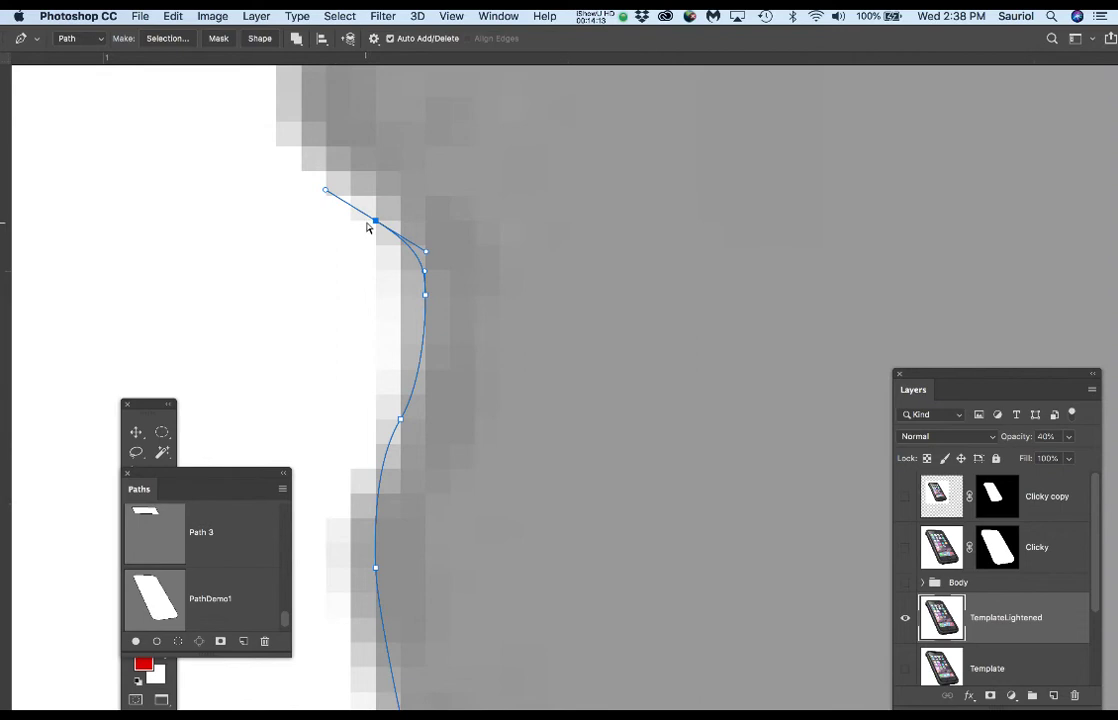
key(Up)
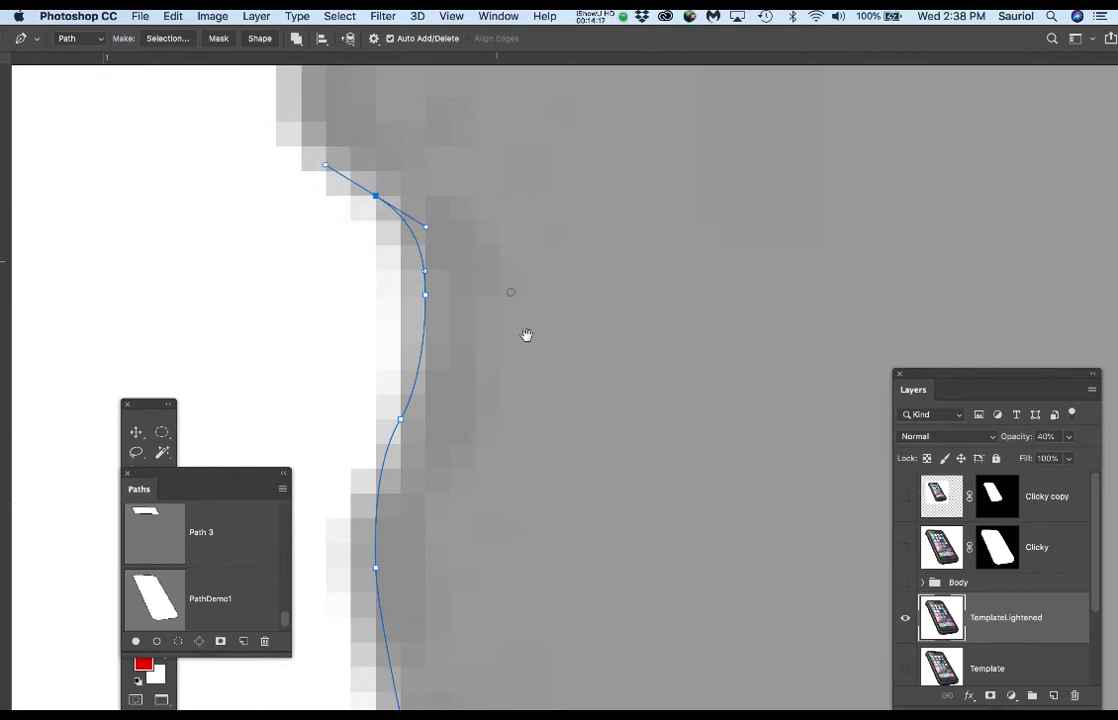
drag(498, 263, 590, 426)
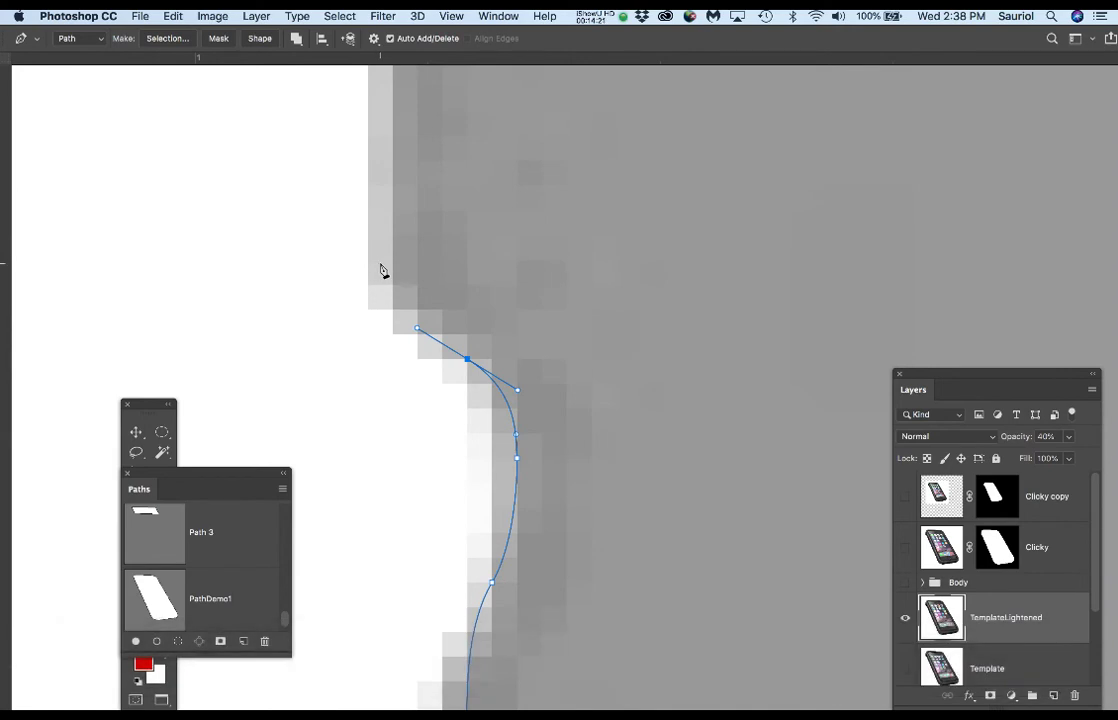
drag(381, 264, 370, 210)
scroll(400, 237, down, 2)
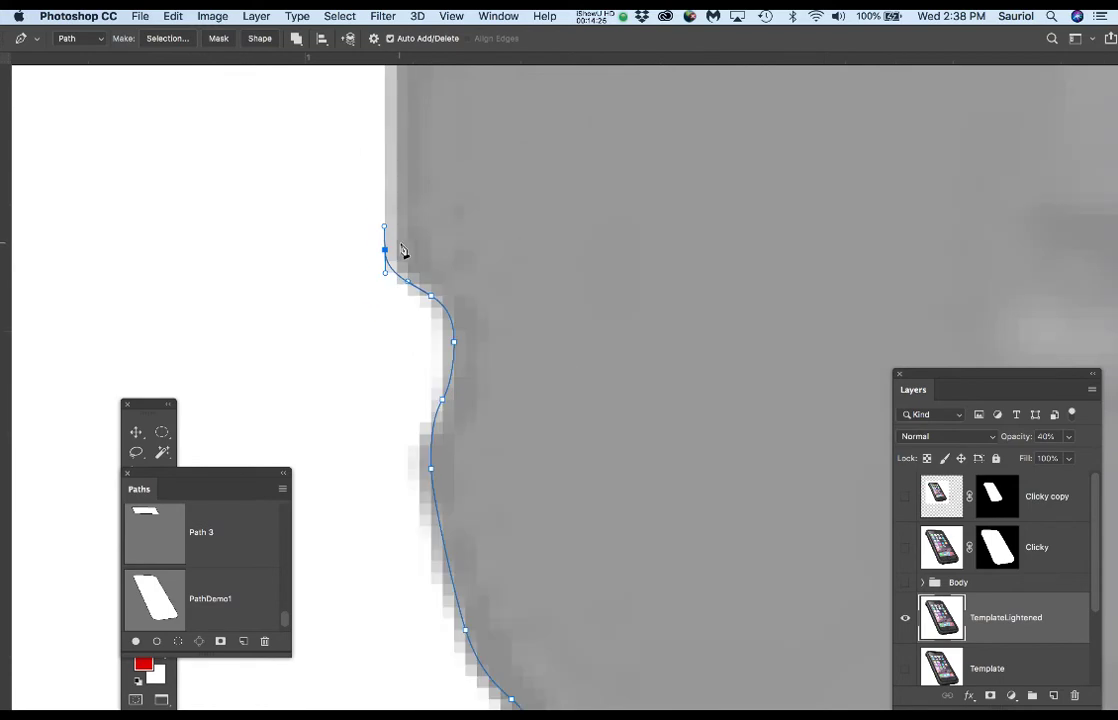
scroll(393, 258, down, 1)
scroll(390, 260, up, 2)
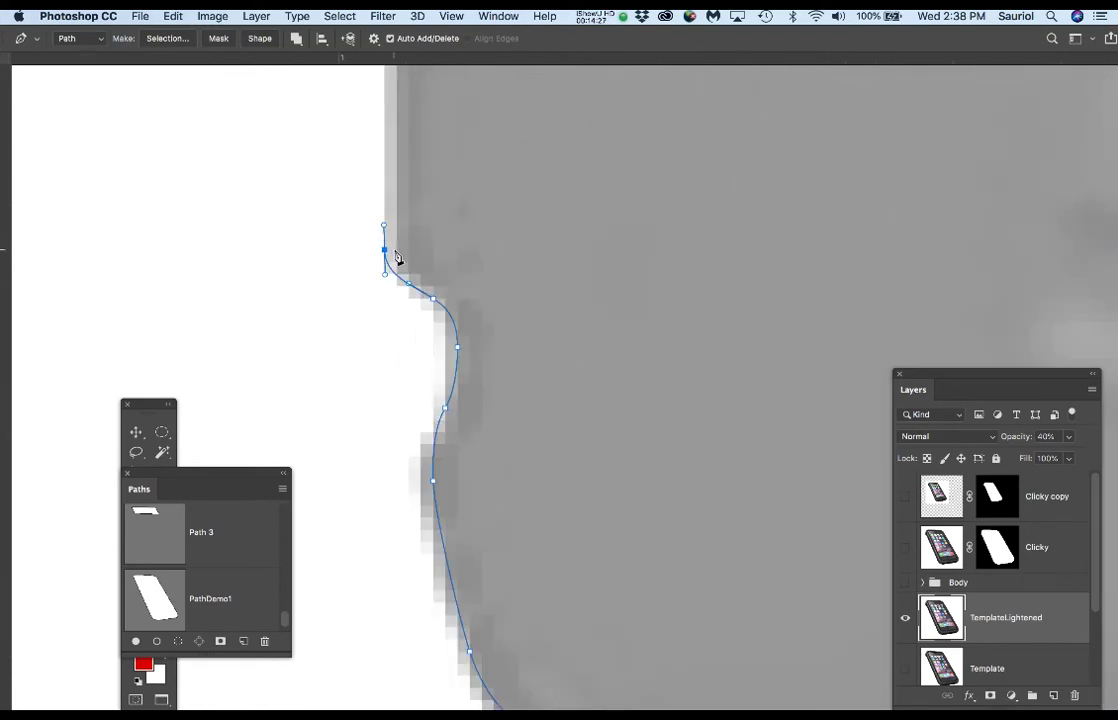
Add a smooth anchor at the upper end of the straight vertical ridge and another on the slanted shoulder above it
drag(377, 251, 519, 572)
click(478, 217)
drag(475, 219, 478, 195)
drag(561, 254, 546, 452)
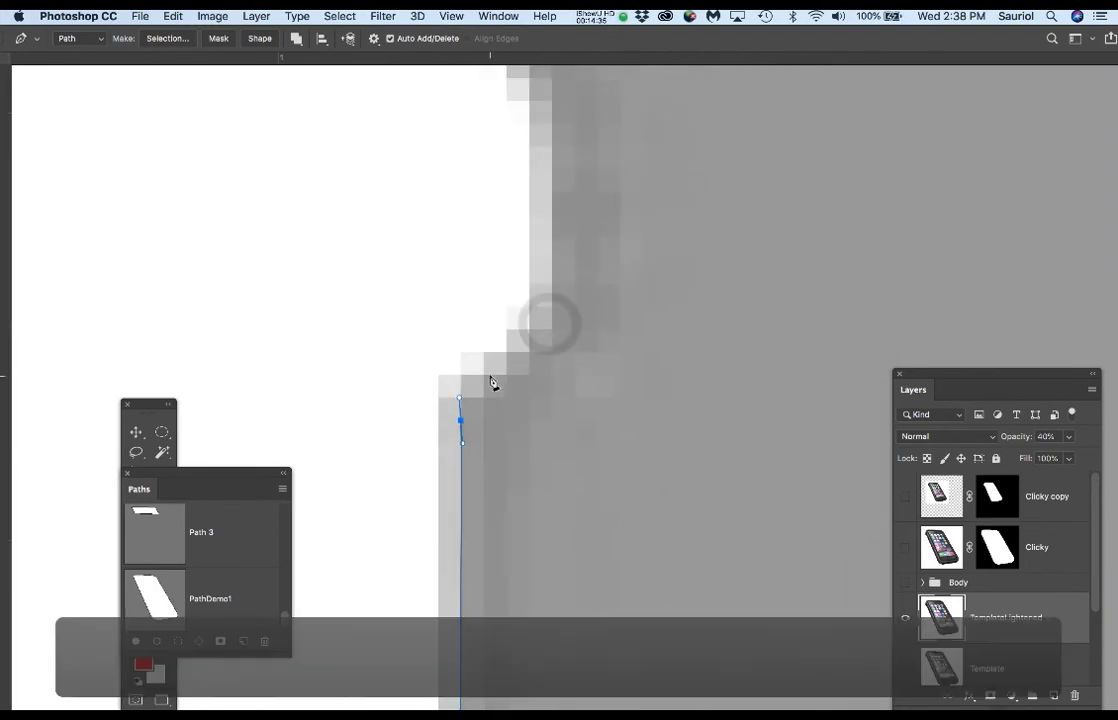
drag(484, 374, 503, 363)
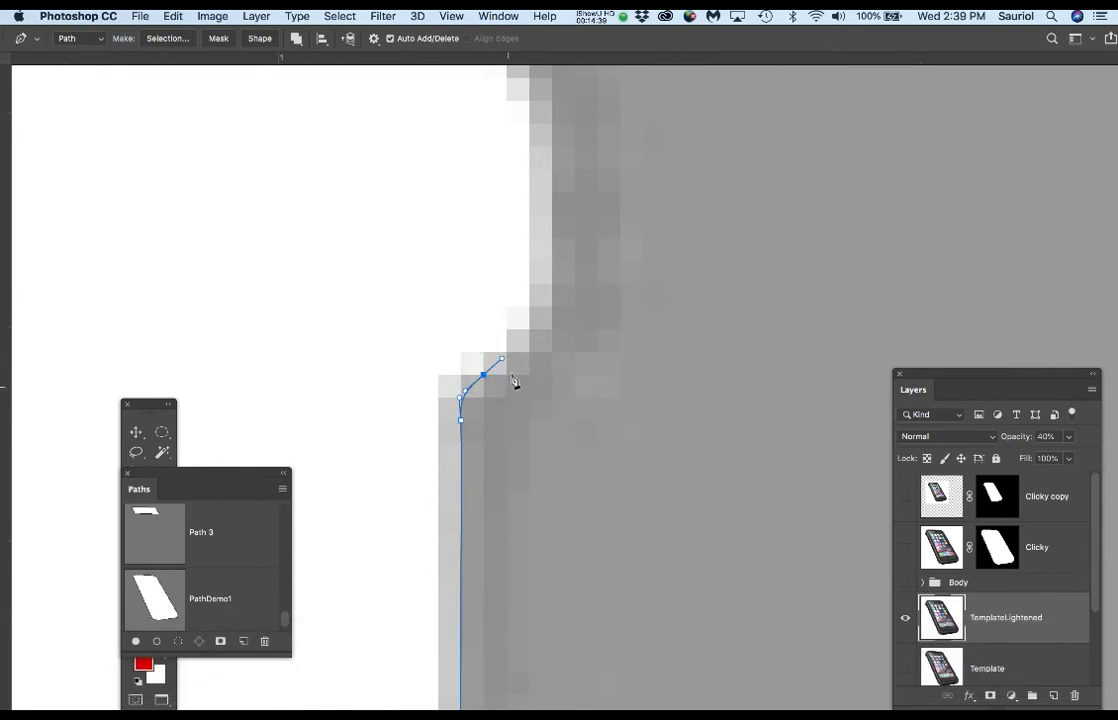
Add a smooth anchor above the slanted shoulder, reposition it at the base of the next vertical edge, and align its handles vertically
scroll(513, 380, left, 2)
scroll(522, 392, up, 2)
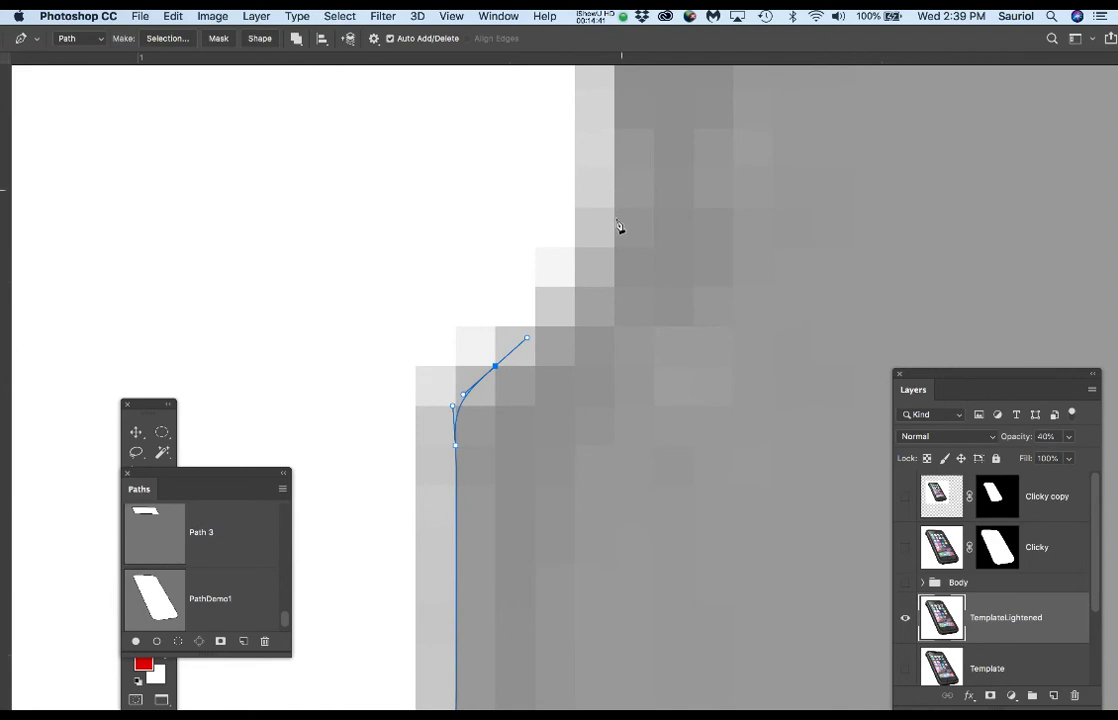
drag(574, 287, 592, 232)
drag(574, 288, 613, 248)
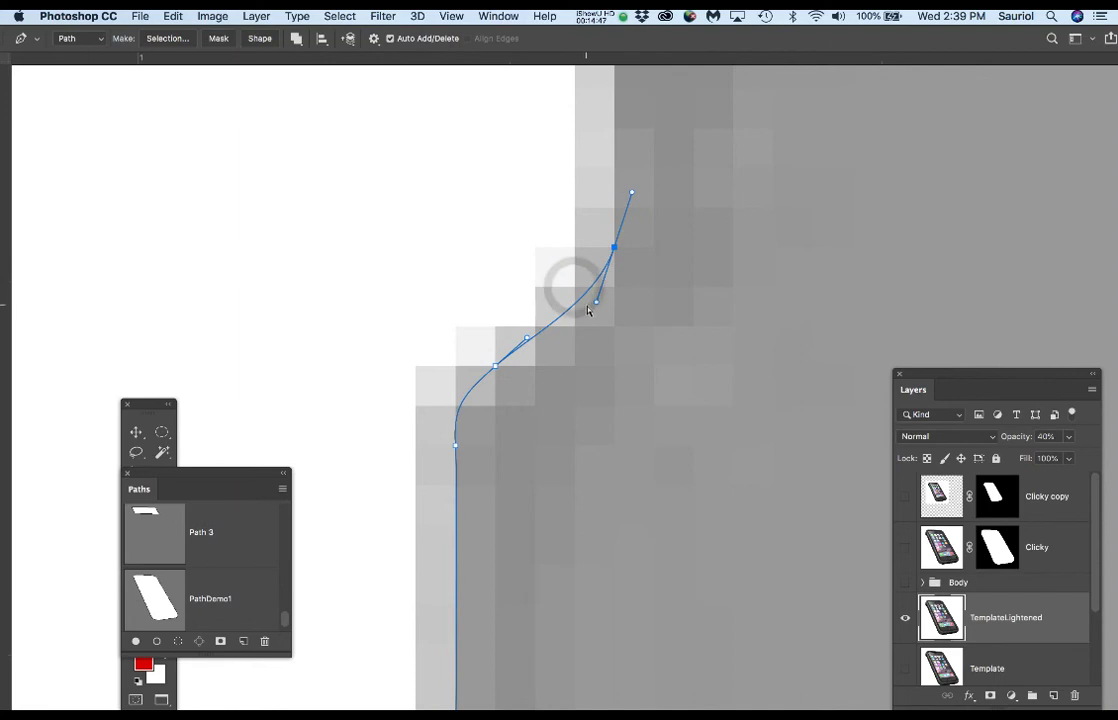
mouse_move(605, 305)
mouse_down()
mouse_move(622, 312)
mouse_move(614, 303)
mouse_up()
scroll(617, 303, down, 4)
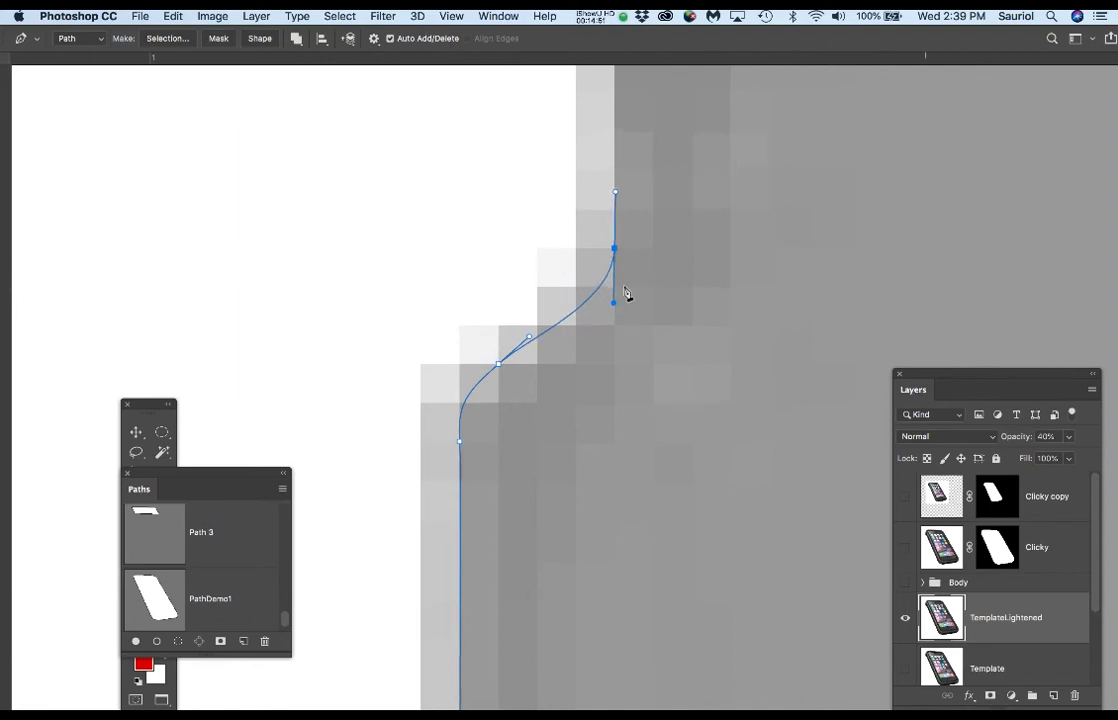
Trace the upper part of the recess with three smooth anchors: the vertical edge's end, the outward slant, and the next ridge
drag(672, 219, 656, 464)
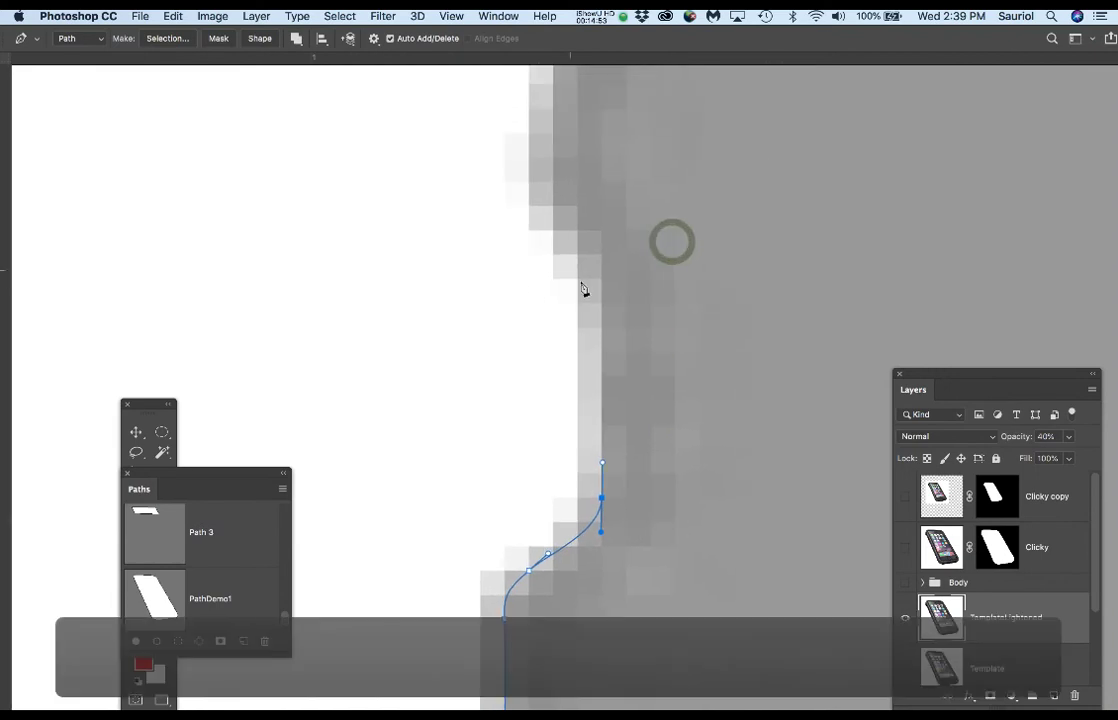
click(599, 302)
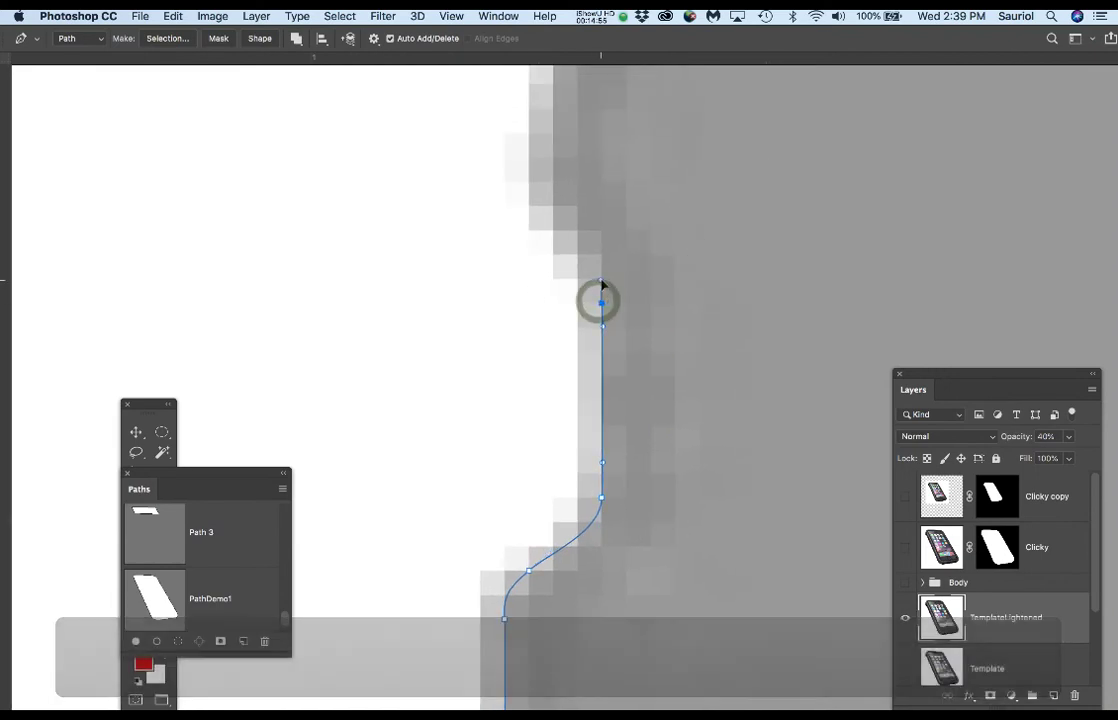
drag(578, 228, 562, 239)
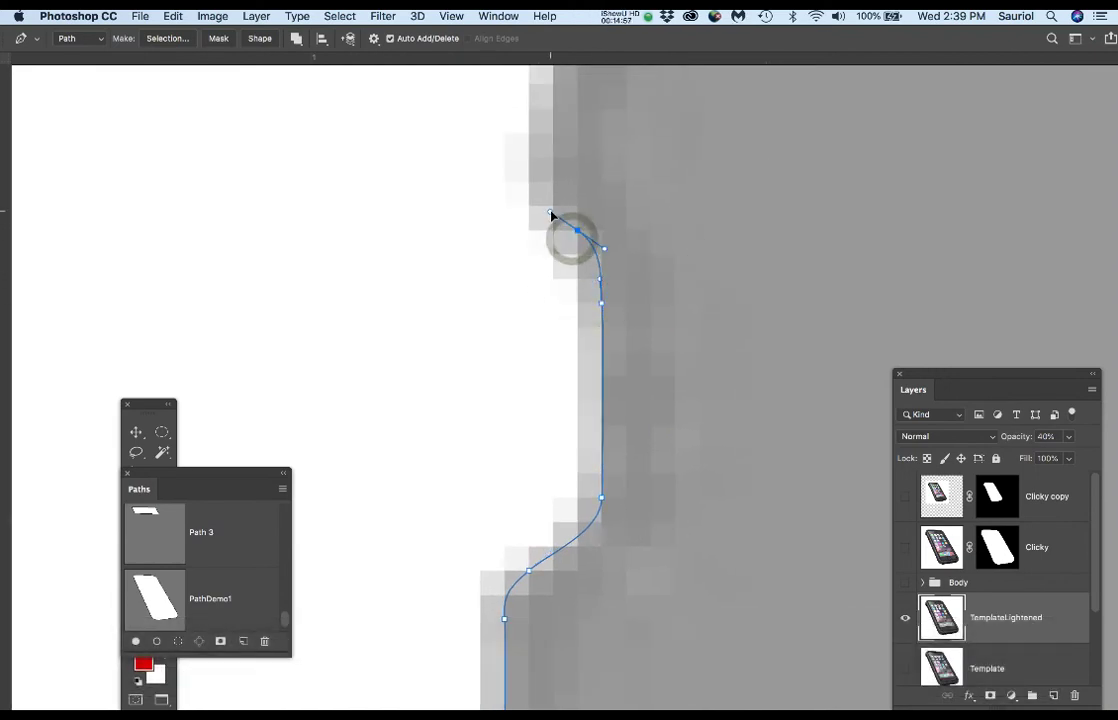
click(529, 157)
mouse_move(539, 163)
mouse_down()
mouse_move(537, 125)
mouse_move(531, 156)
mouse_move(550, 155)
mouse_move(537, 154)
mouse_up()
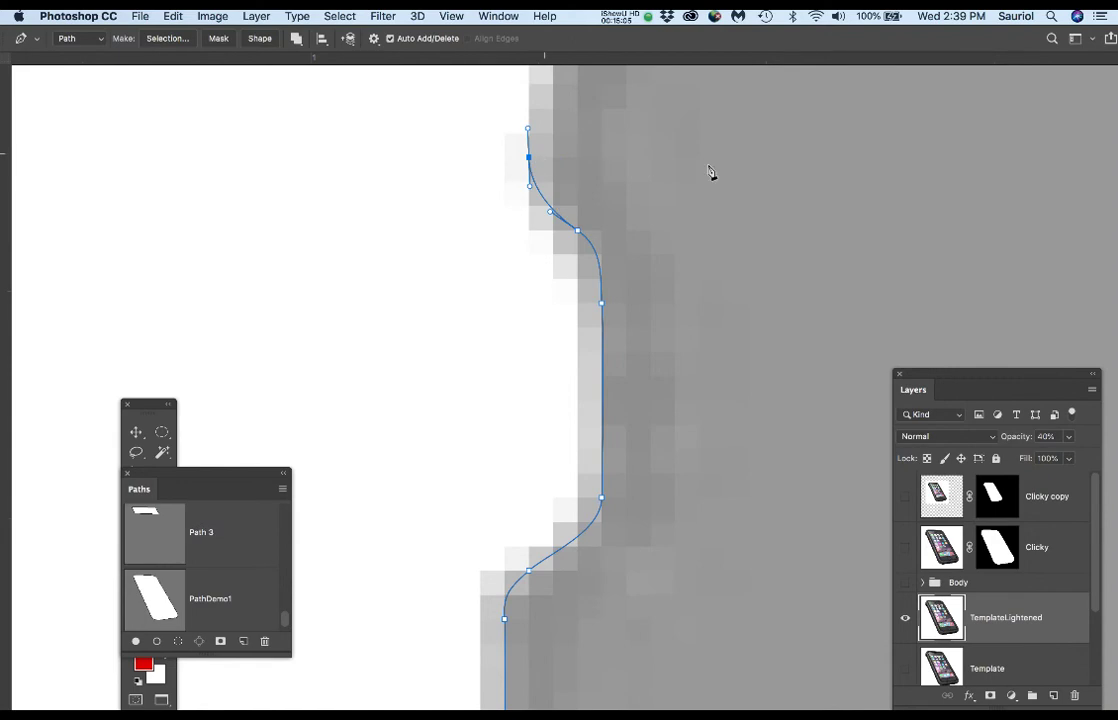
Add three smooth anchors over the last small ridge and into the dip just below the path's open starting point
drag(601, 257, 581, 610)
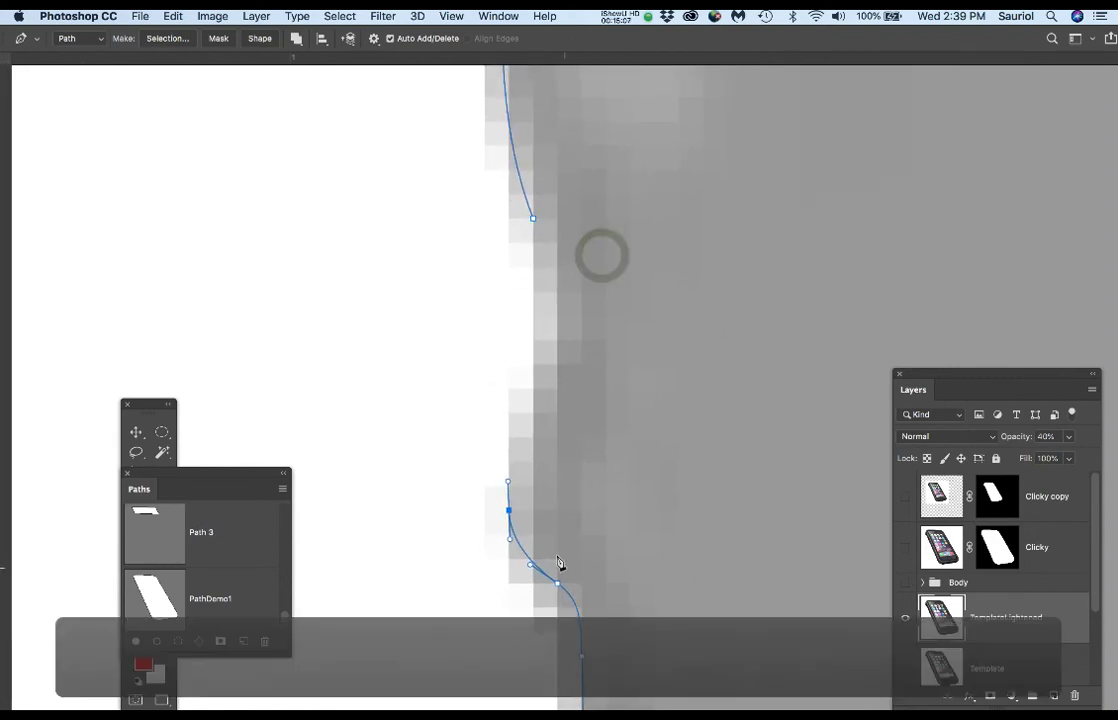
click(509, 413)
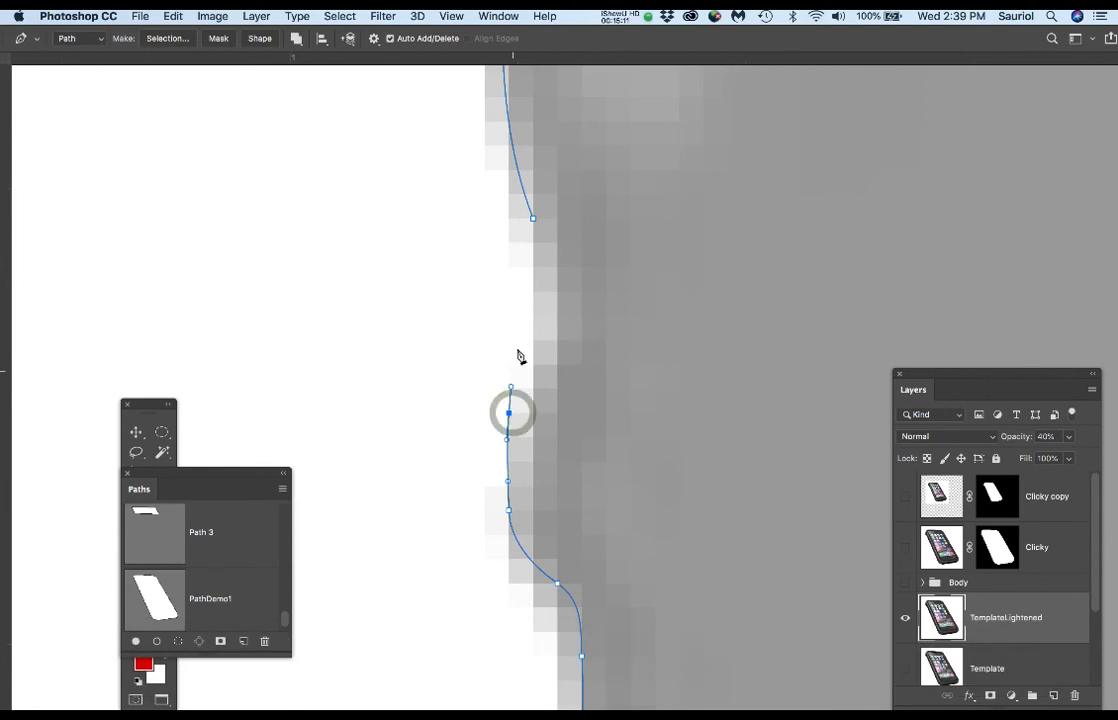
drag(536, 332, 546, 315)
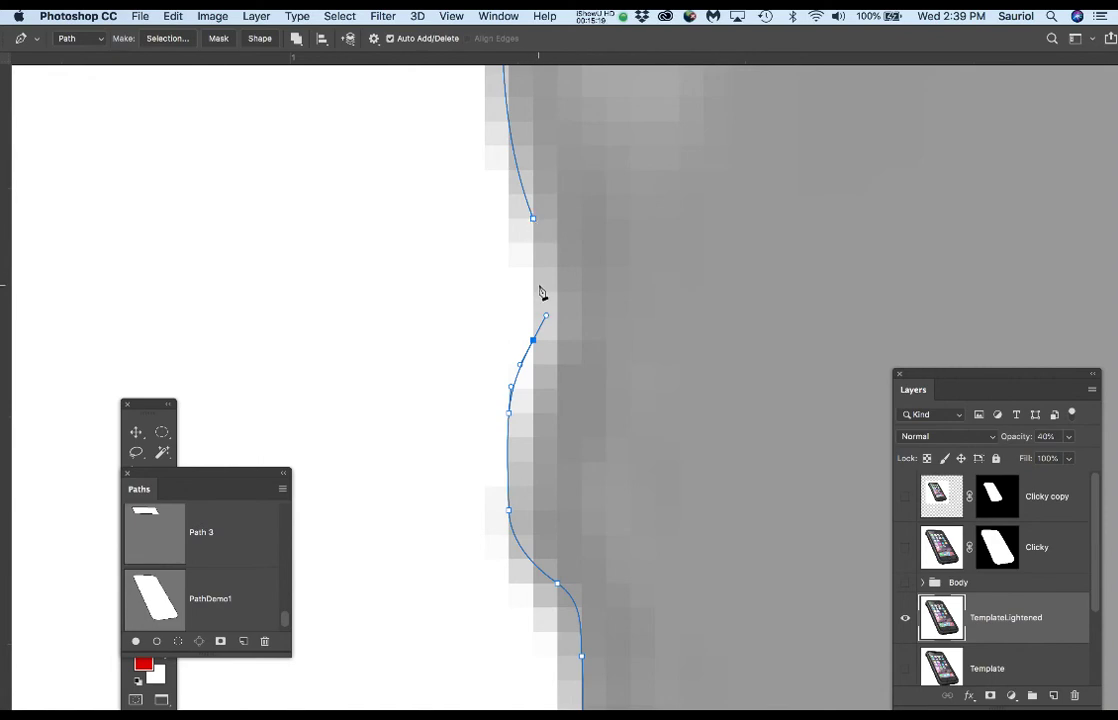
drag(538, 270, 532, 244)
scroll(535, 254, up, 2)
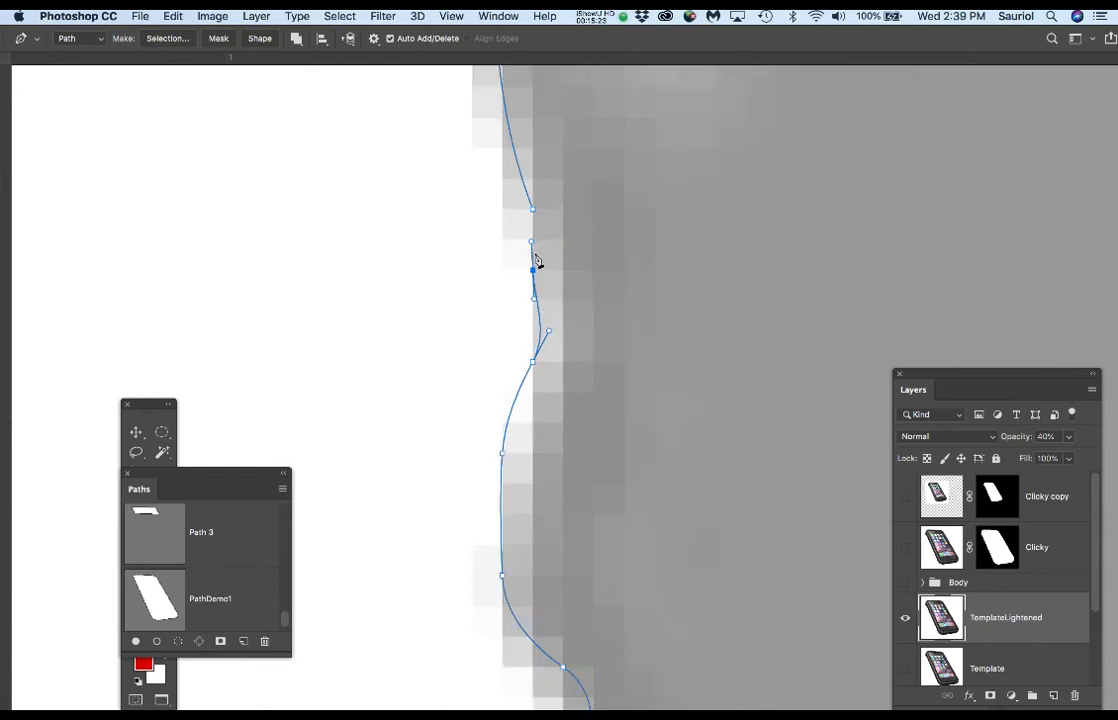
Shorten and straighten the upper handle of the anchor atop the small ridge so the dip's curve follows the vertical edge
scroll(536, 261, up, 2)
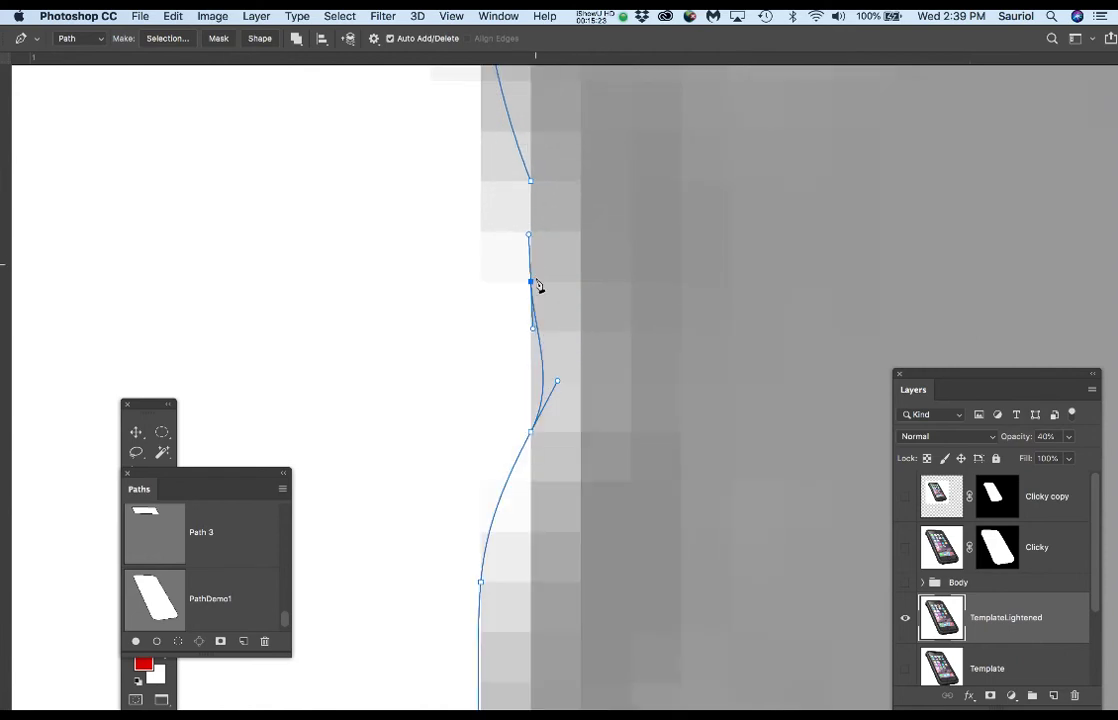
super+click(531, 434)
drag(559, 383, 542, 408)
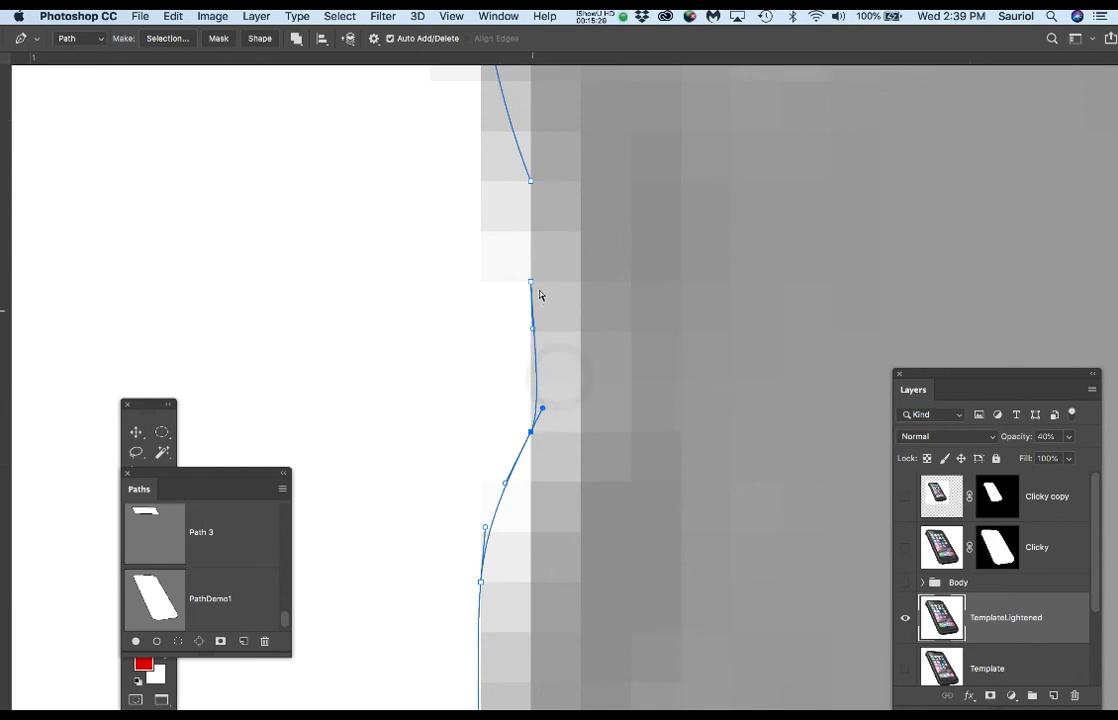
mouse_move(541, 274)
mouse_down()
mouse_move(615, 291)
mouse_move(522, 282)
mouse_up()
click(530, 433)
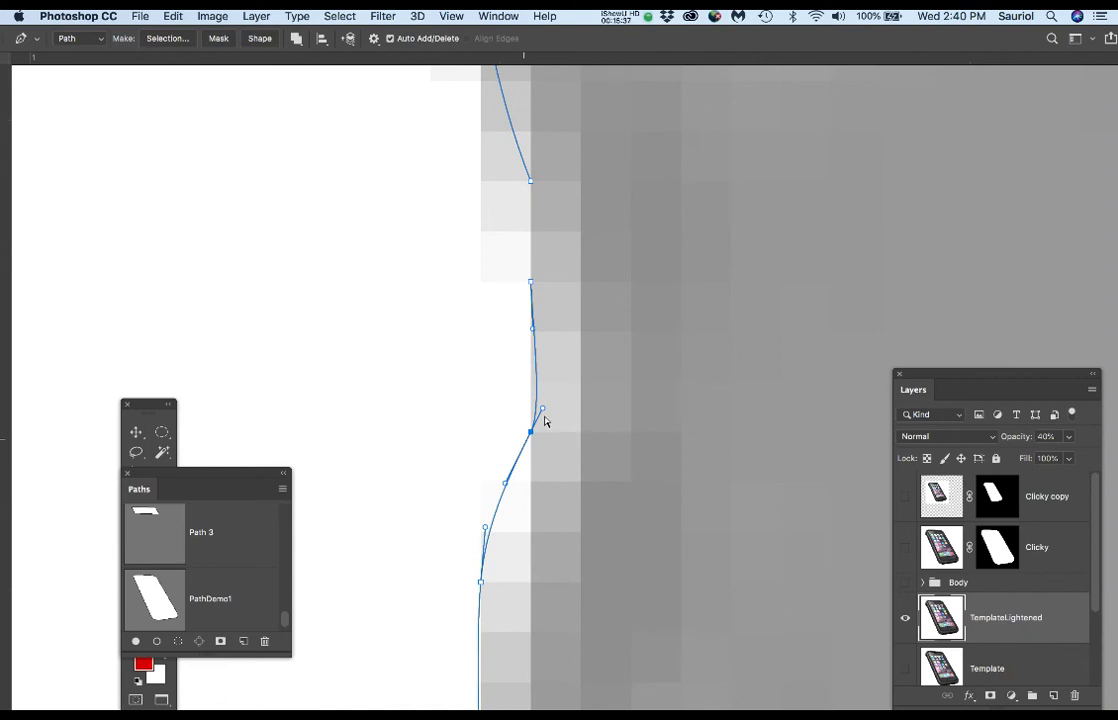
drag(543, 407, 530, 393)
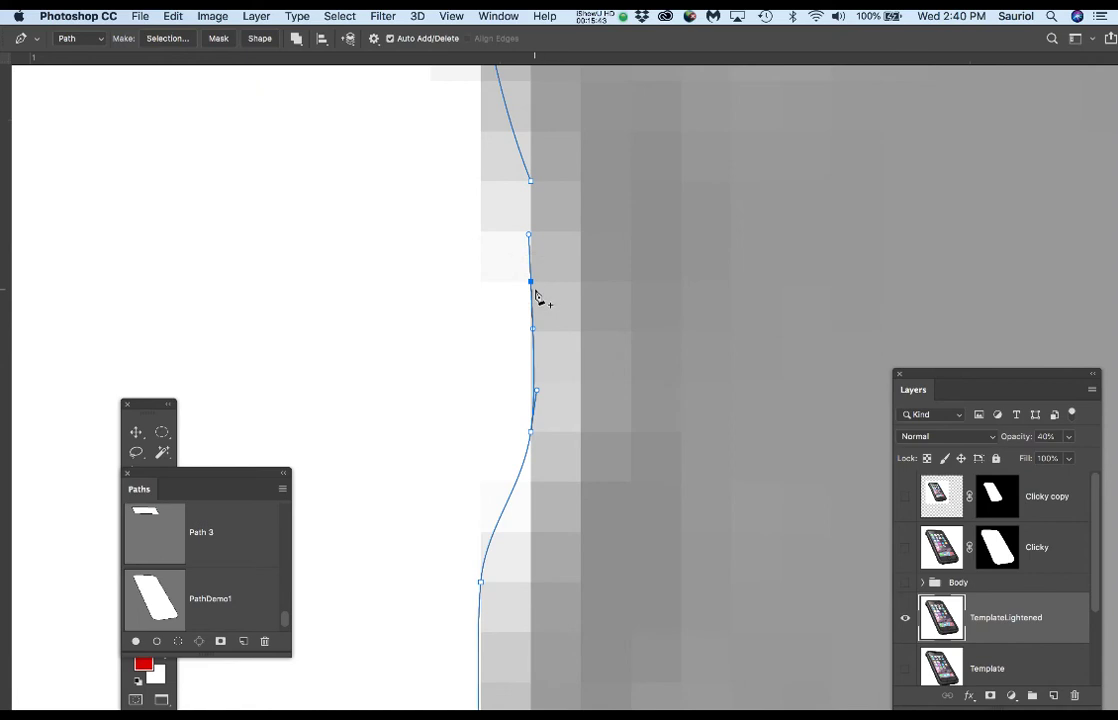
Align the last anchor's handles vertically and close the outline at its open starting anchor
key(super+z)
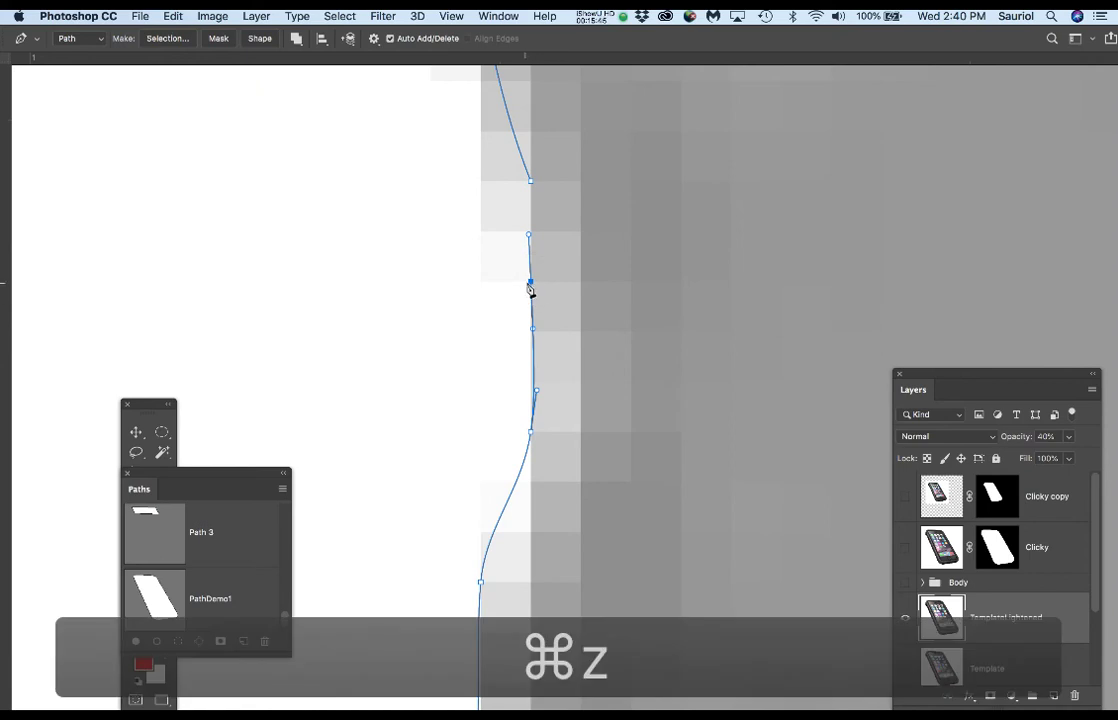
click(531, 282)
mouse_move(530, 236)
mouse_down()
mouse_move(559, 252)
mouse_move(530, 235)
mouse_up()
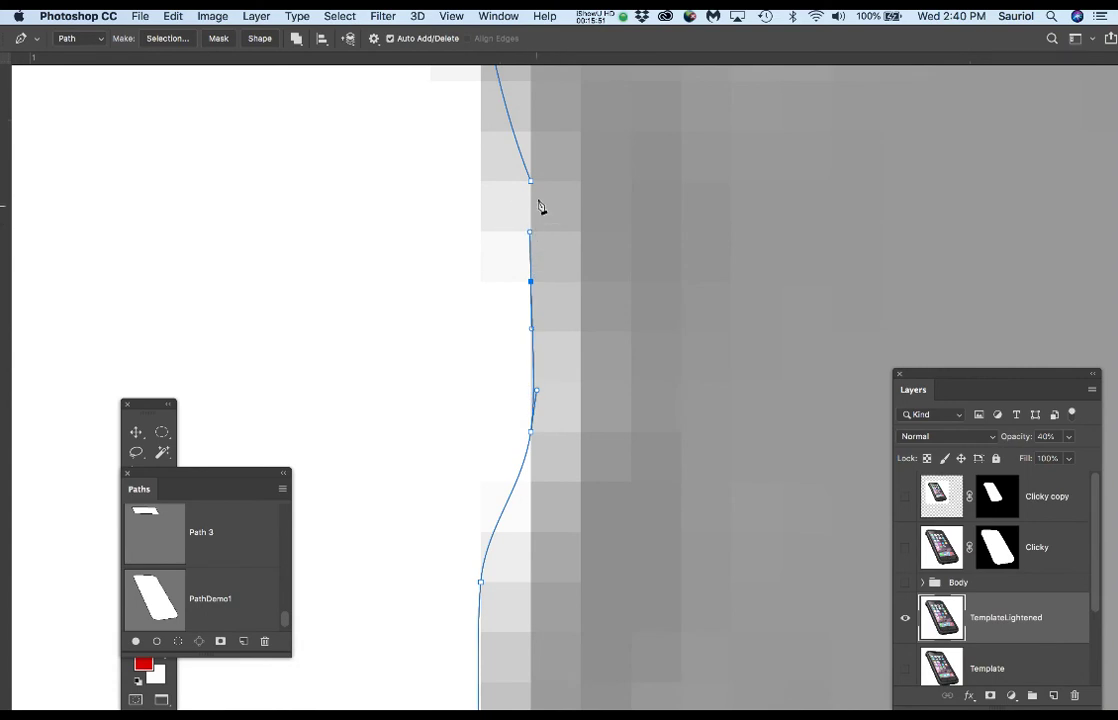
drag(634, 262, 624, 374)
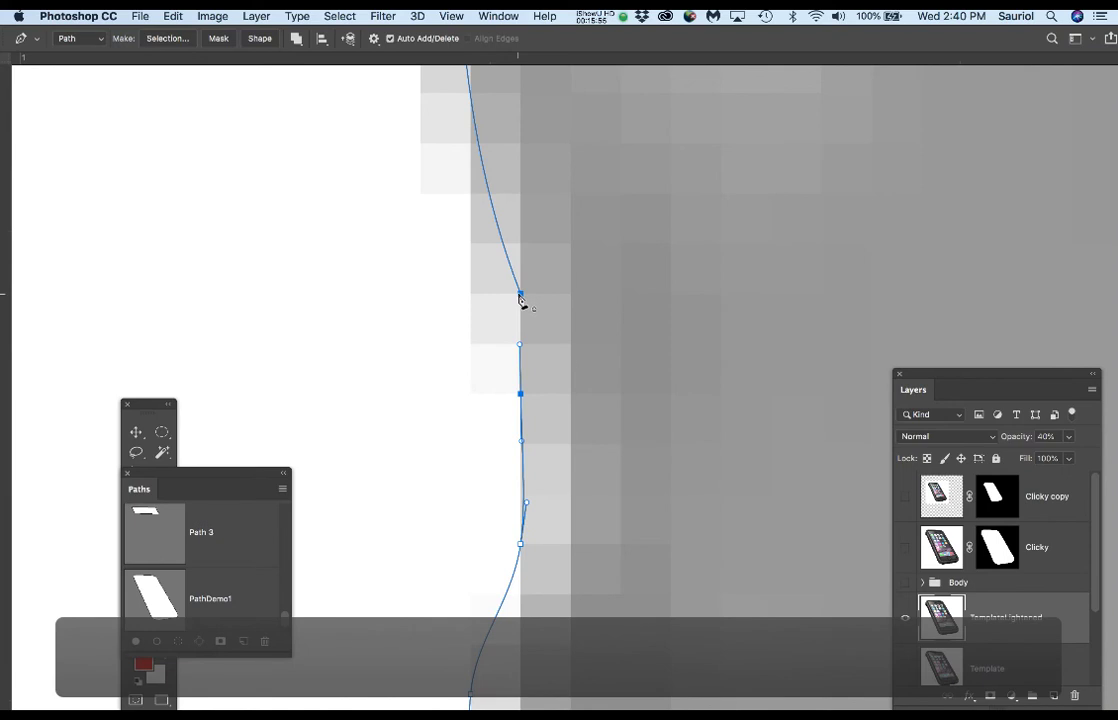
drag(520, 296, 511, 268)
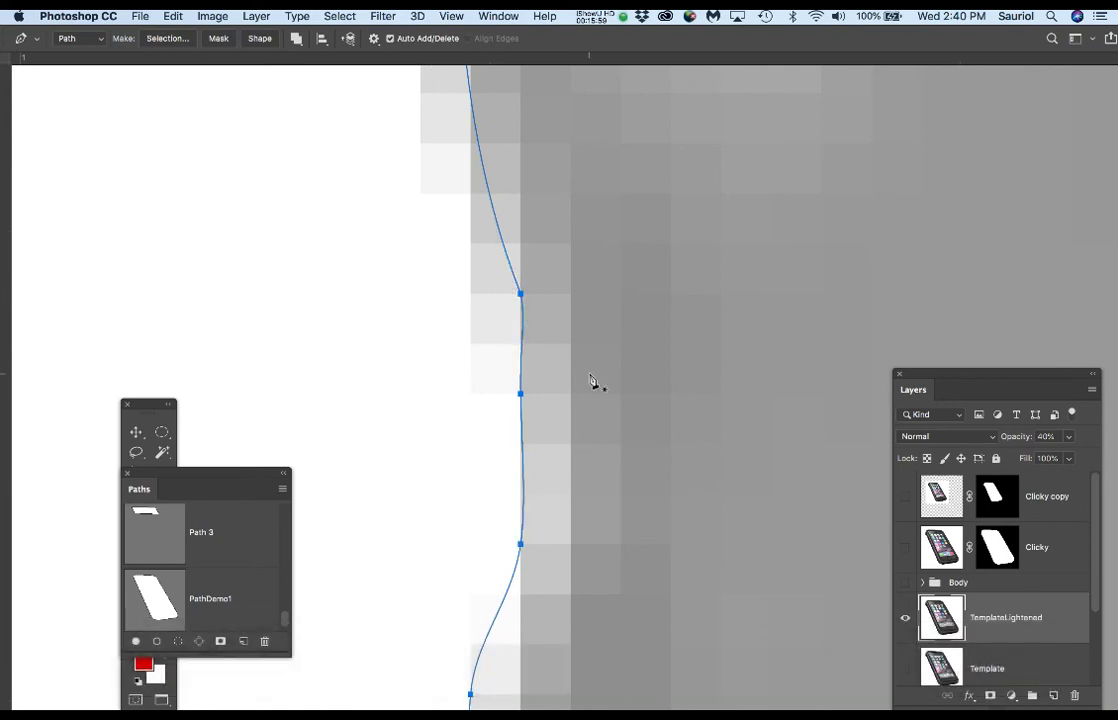
Add an anchor on the curve above the closing point, delete the original starting anchor, and adjust the next anchor's upper handle
scroll(590, 381, down, 5)
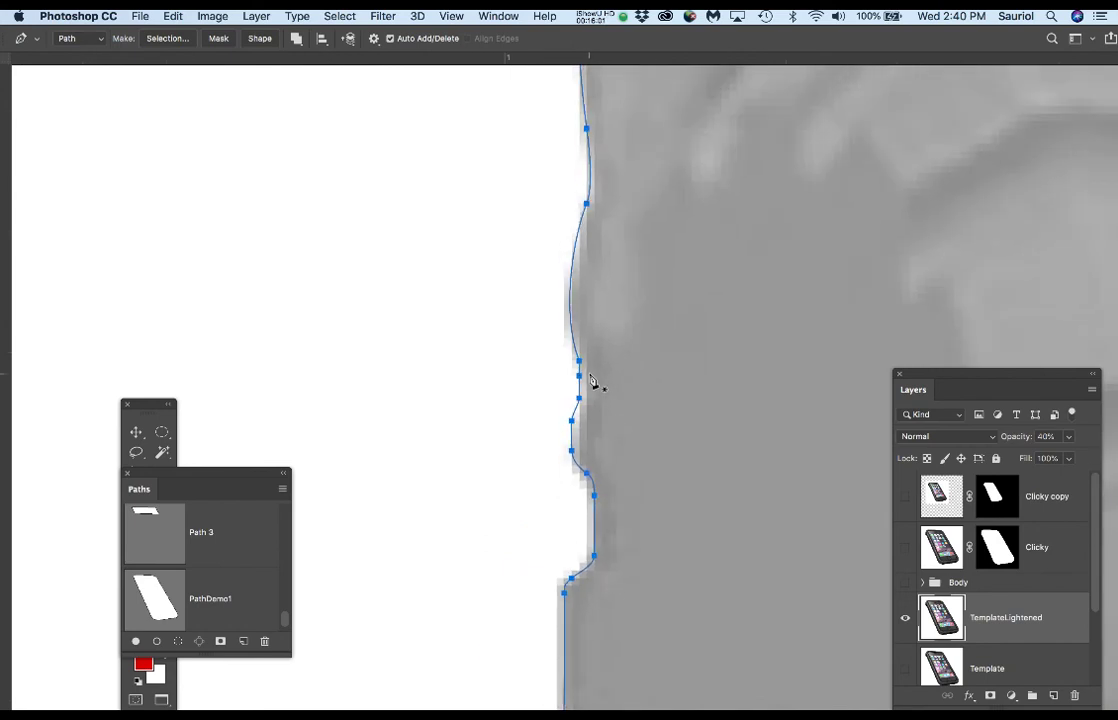
scroll(590, 381, up, 5)
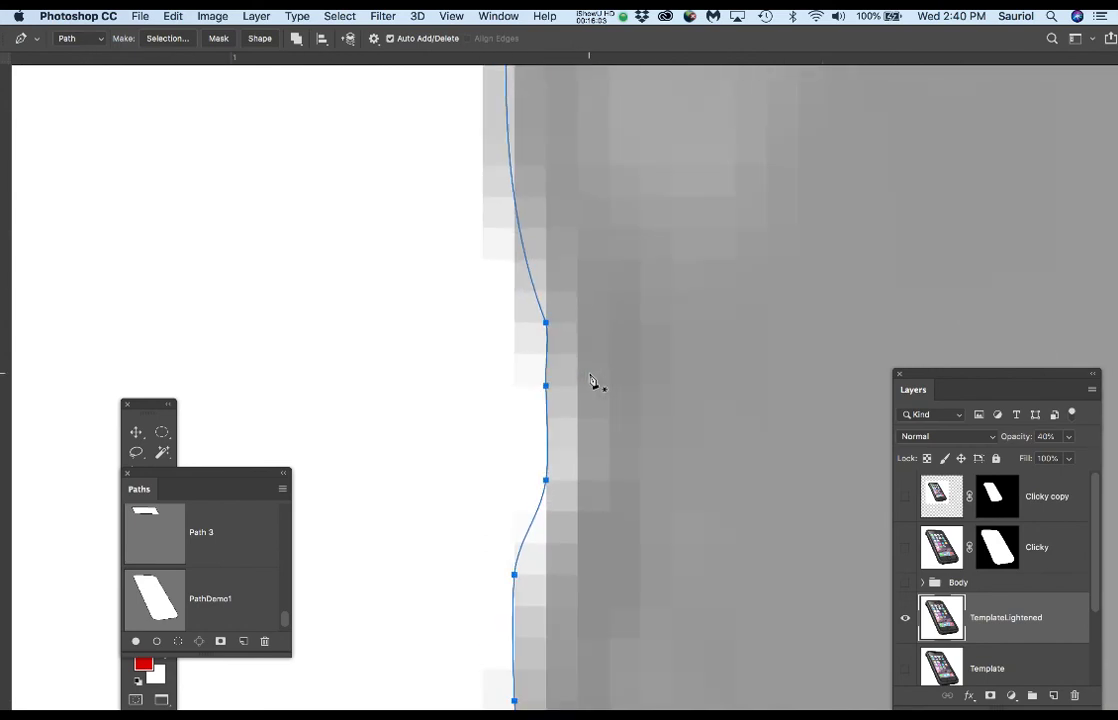
scroll(590, 381, down, 3)
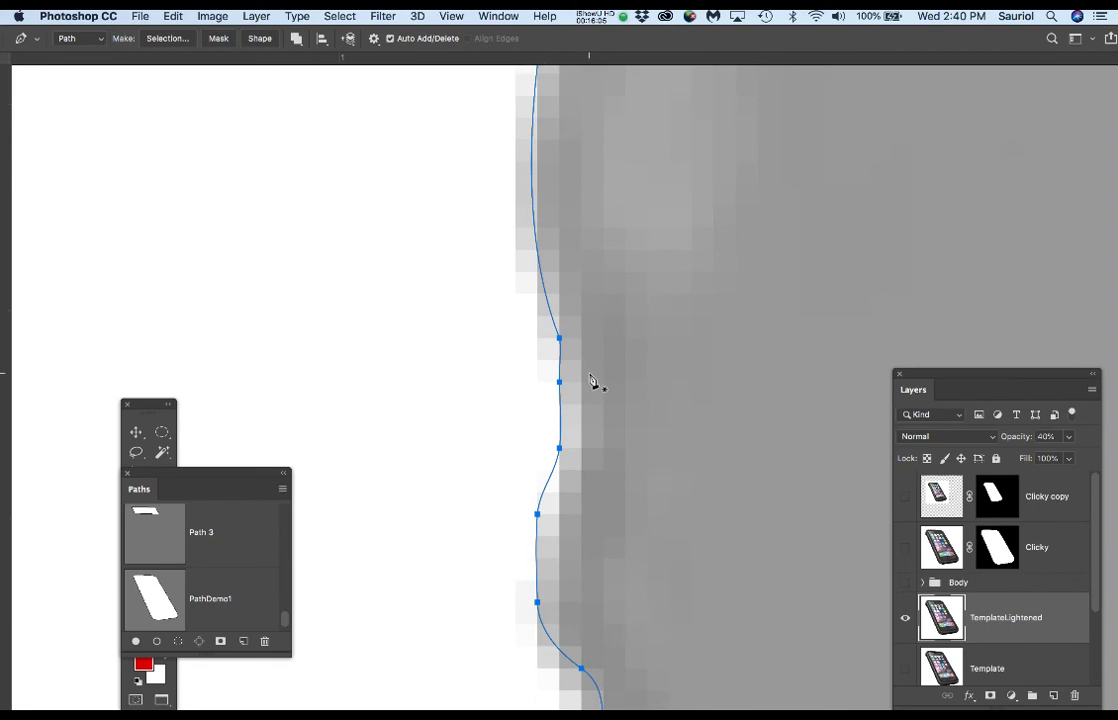
scroll(545, 290, up, 5)
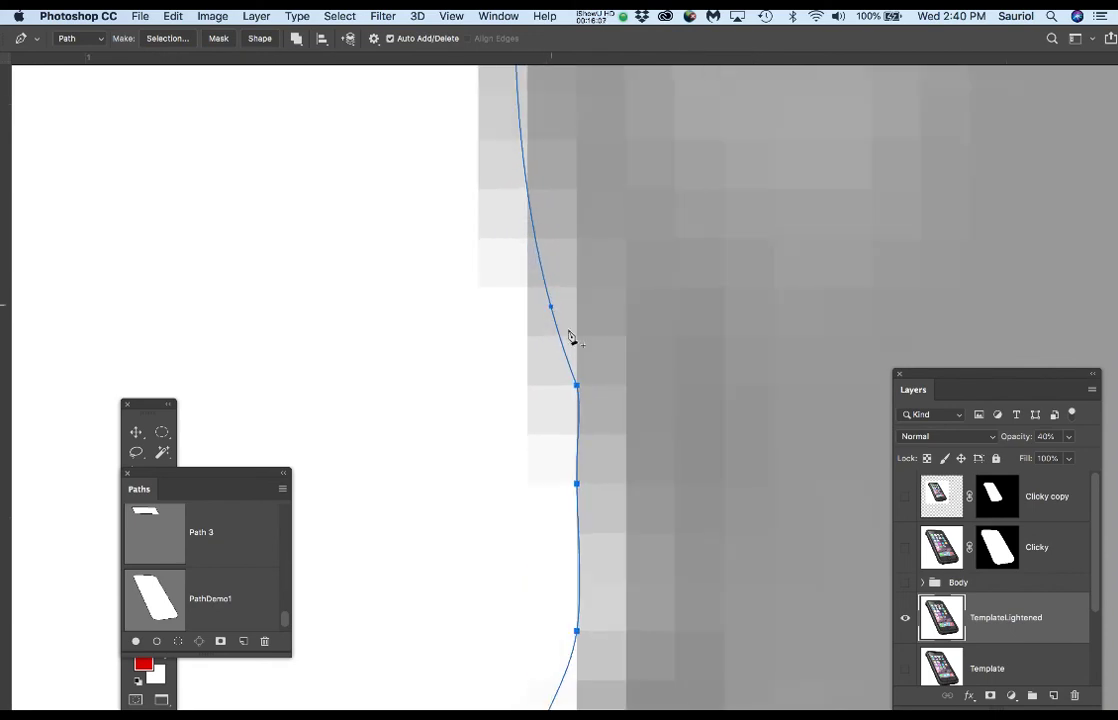
drag(597, 410, 545, 407)
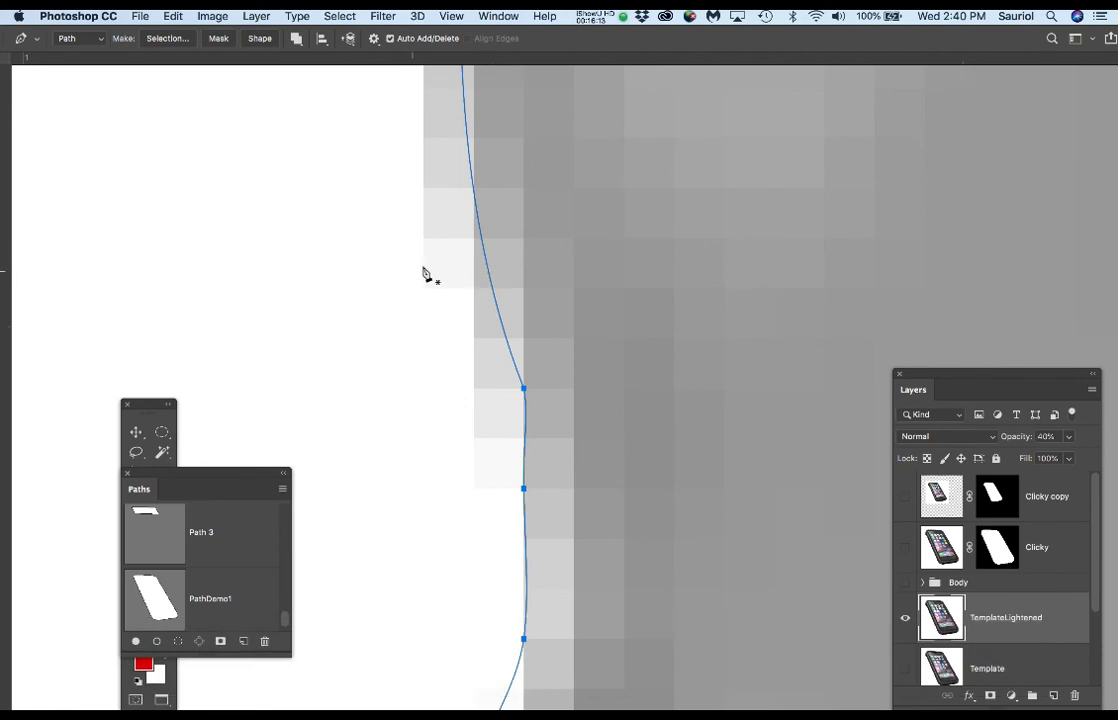
click(484, 251)
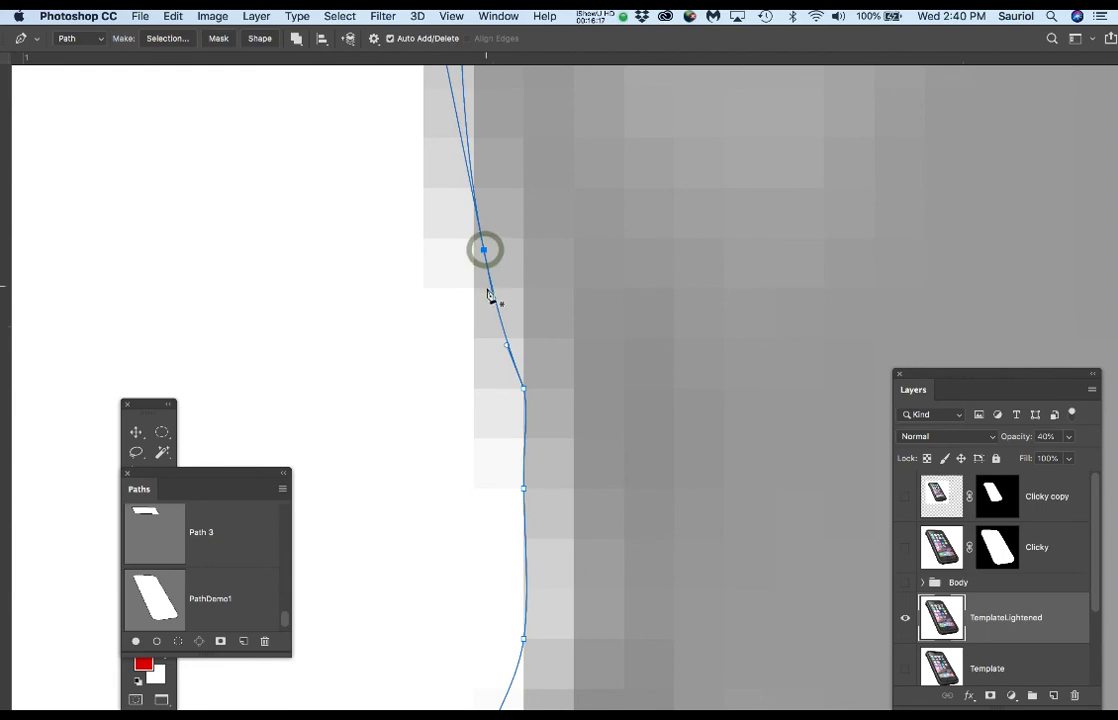
click(525, 390)
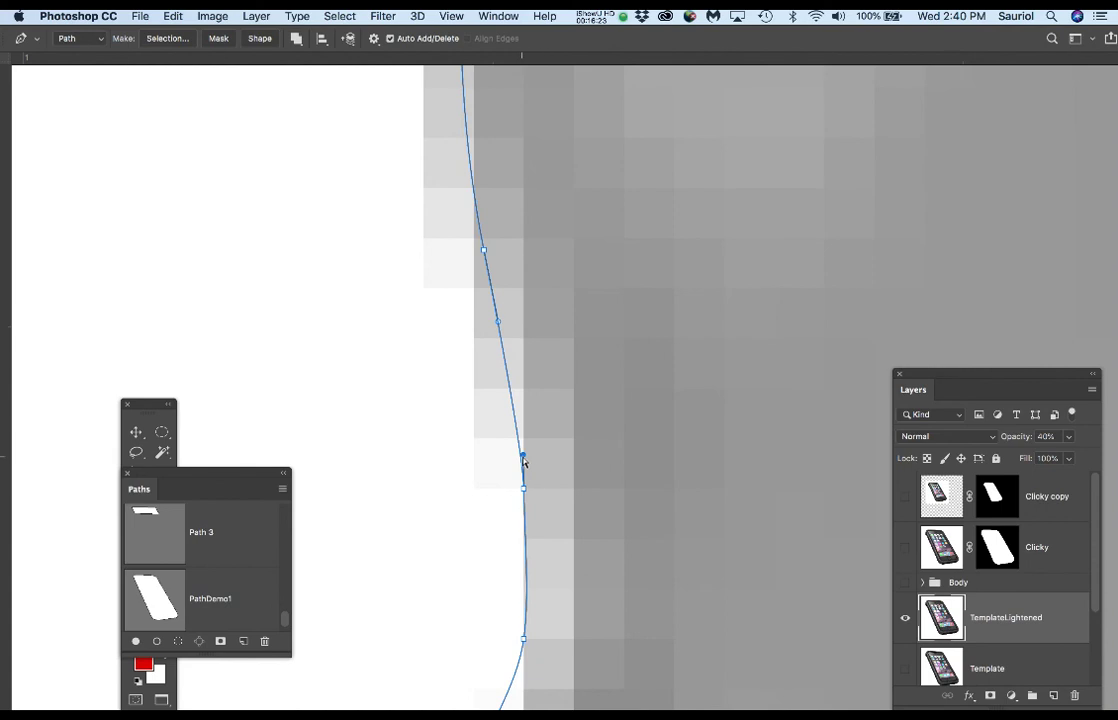
drag(524, 454, 523, 420)
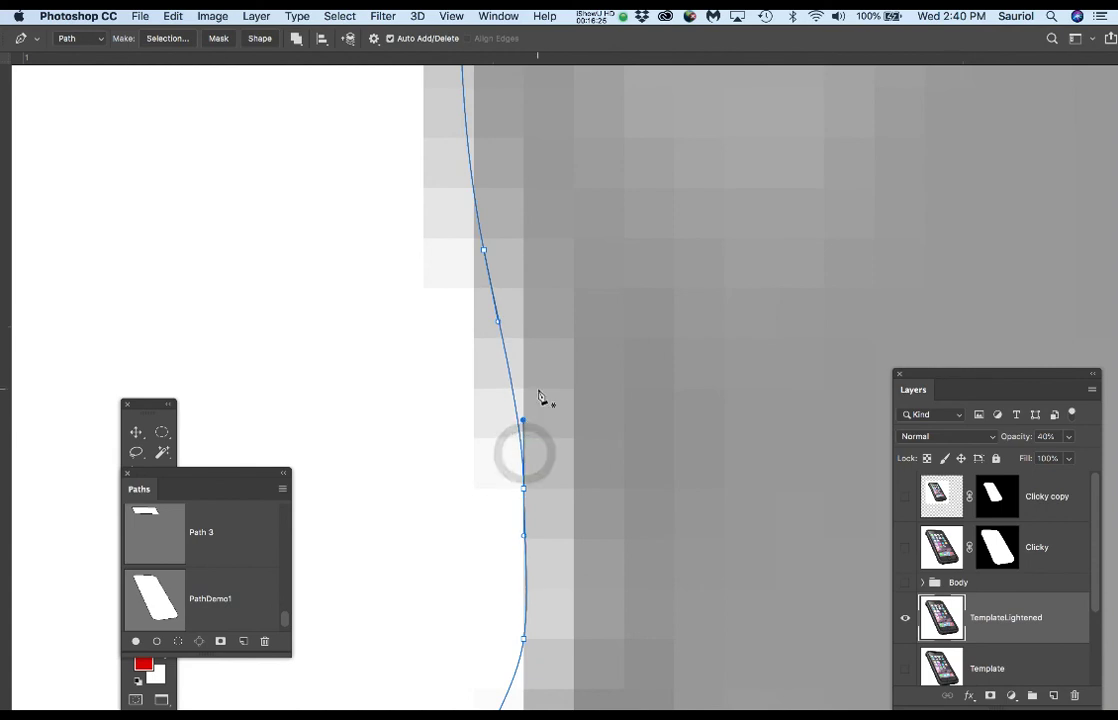
Add an anchor on the case's lower-right corner curve and move it outward onto the case edge
scroll(540, 392, down, 3)
scroll(540, 397, down, 5)
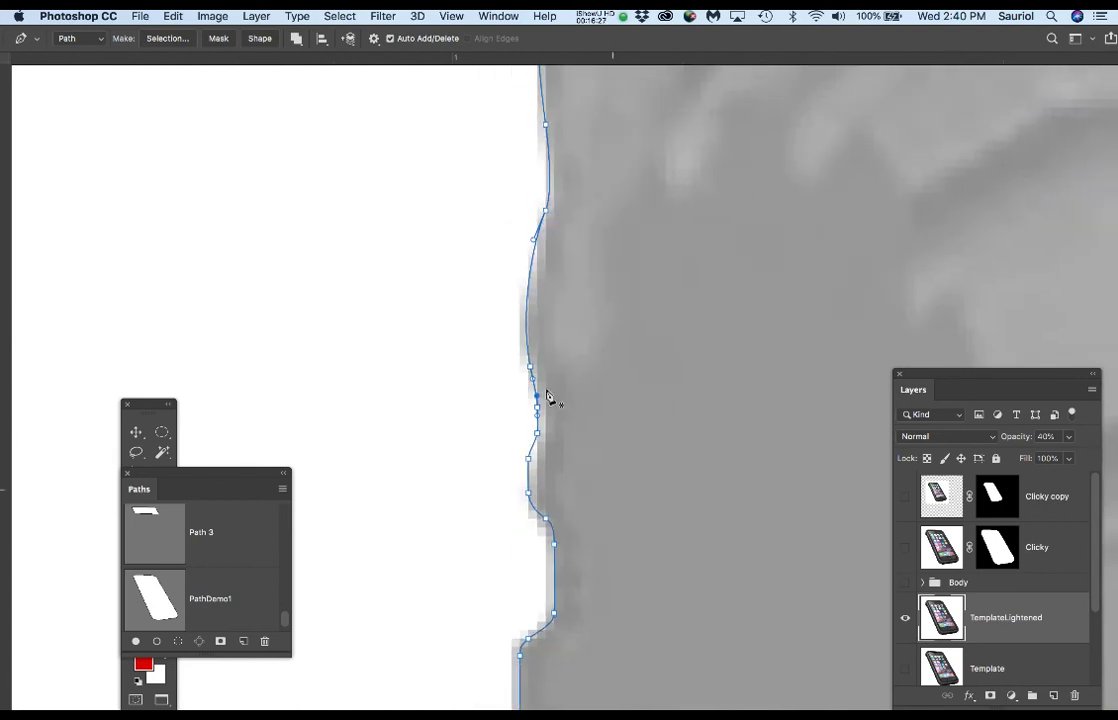
scroll(553, 395, down, 6)
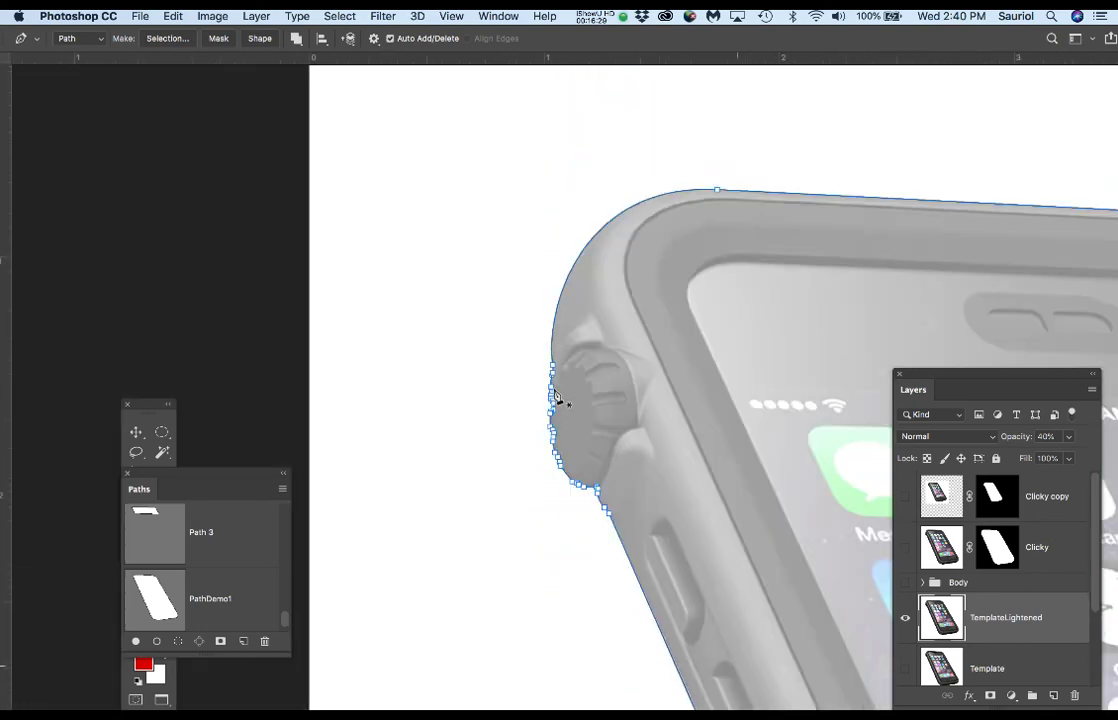
scroll(556, 396, down, 2)
drag(658, 437, 437, 299)
drag(654, 489, 484, 369)
drag(611, 478, 549, 404)
drag(671, 507, 512, 379)
scroll(669, 509, up, 3)
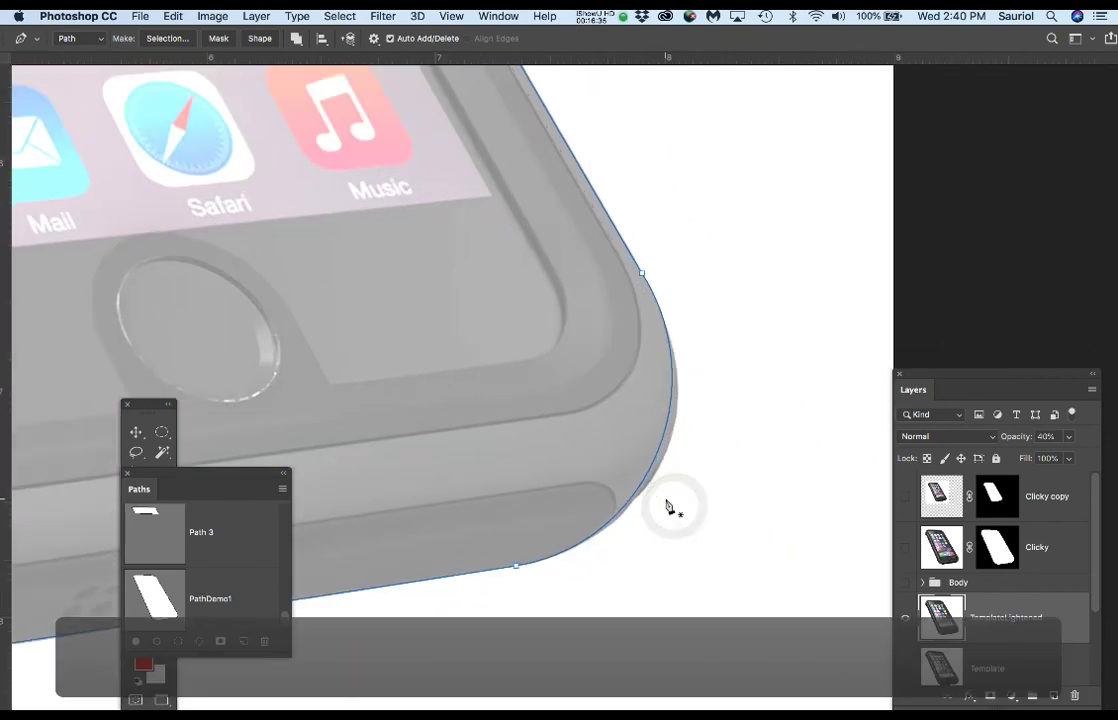
scroll(624, 514, up, 1)
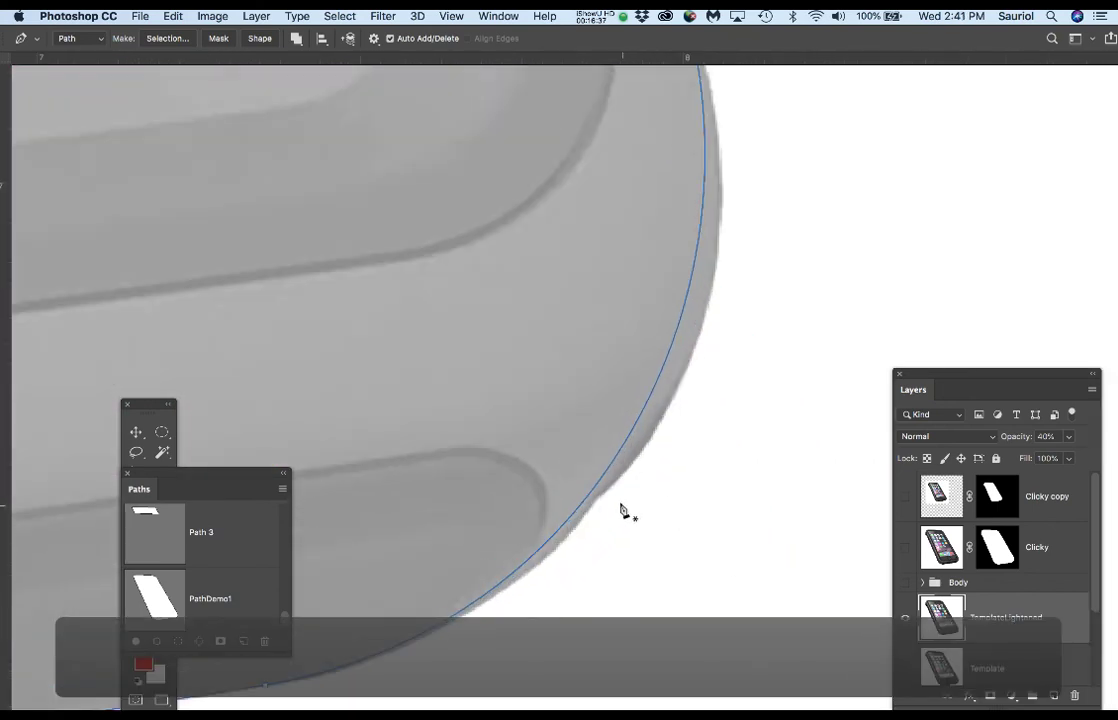
click(616, 457)
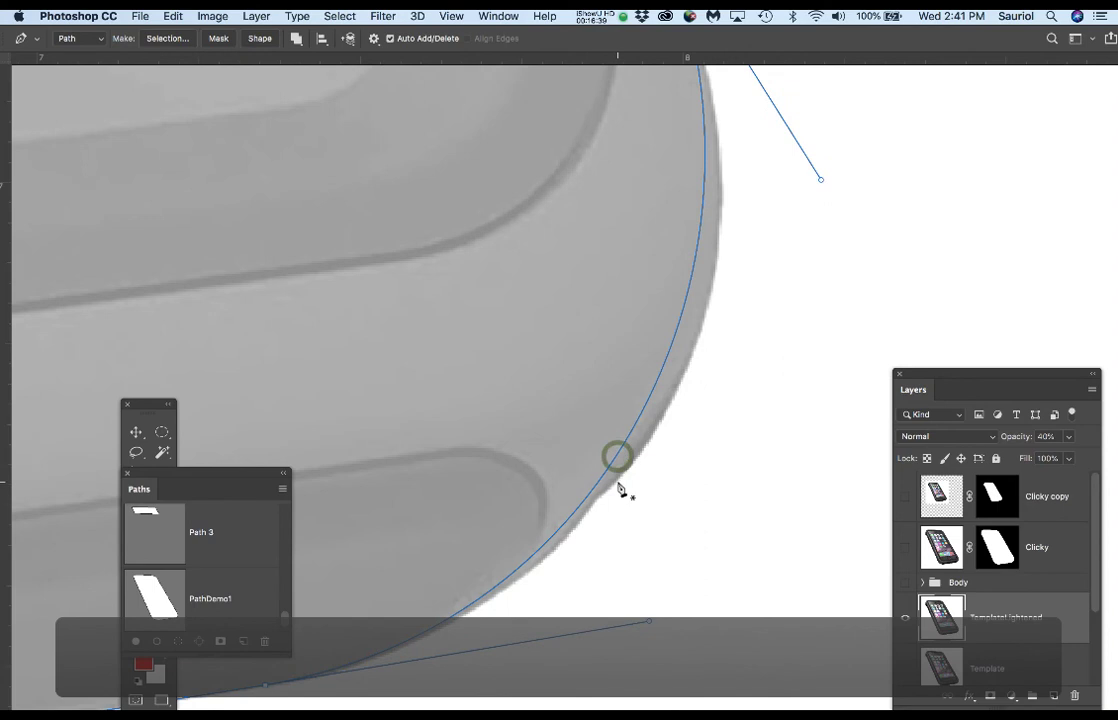
click(667, 363)
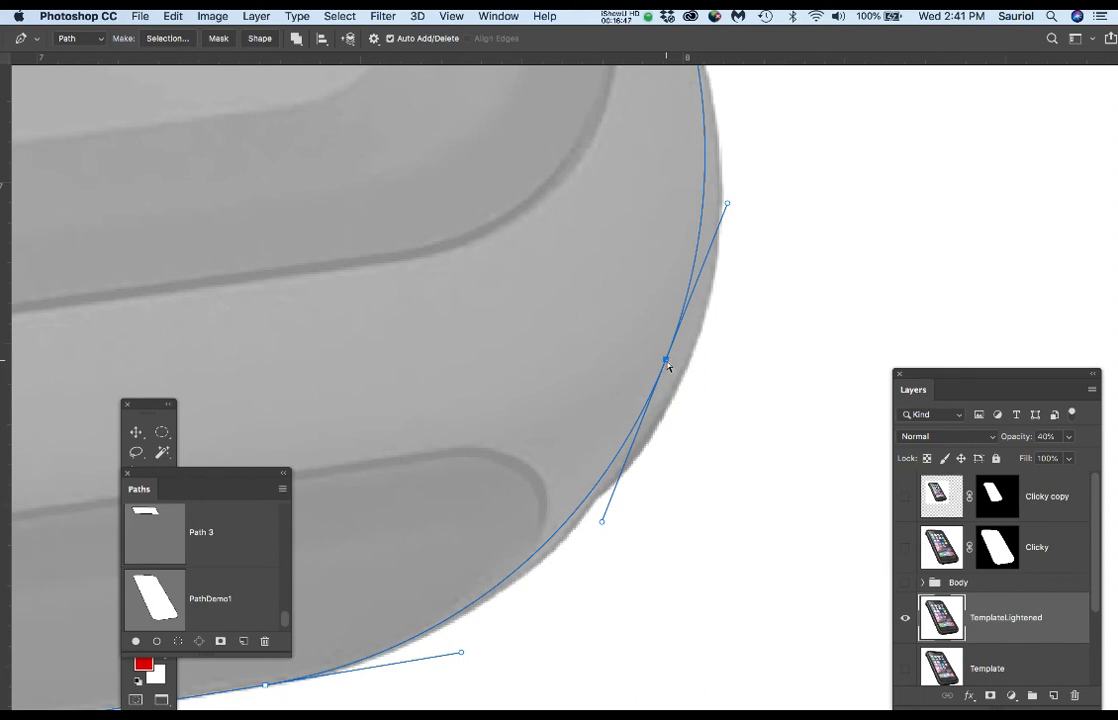
drag(666, 362, 690, 371)
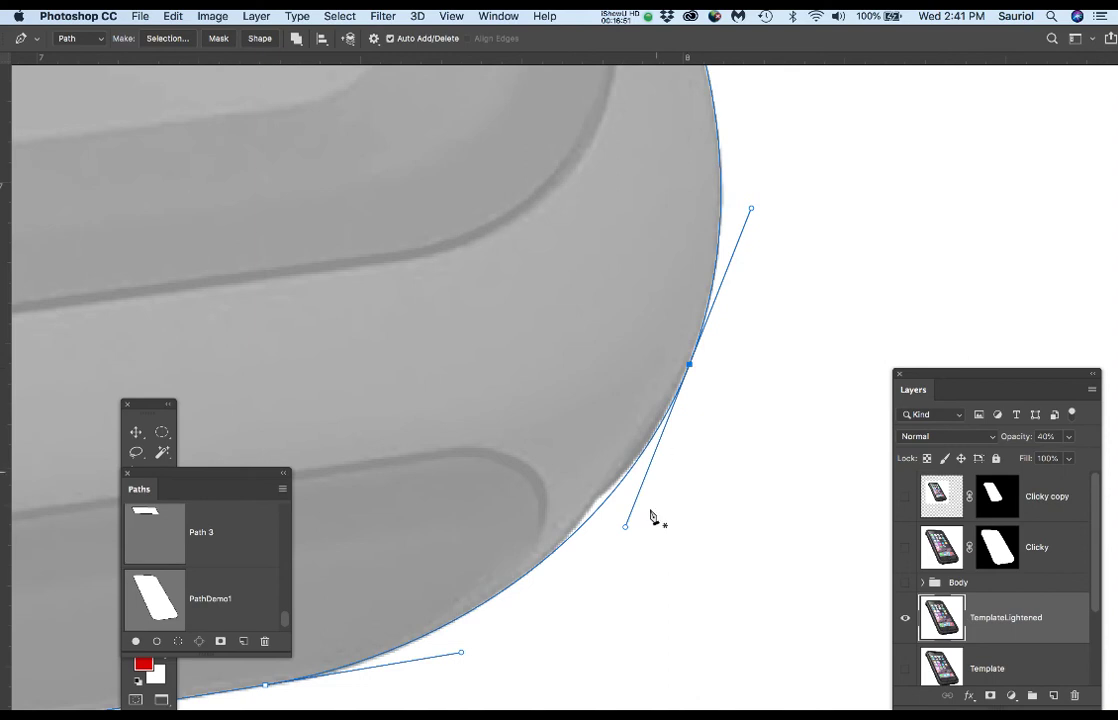
Add an anchor on each side of the slight notch along the lower-right corner, fitting them to the case edge
scroll(590, 539, up, 5)
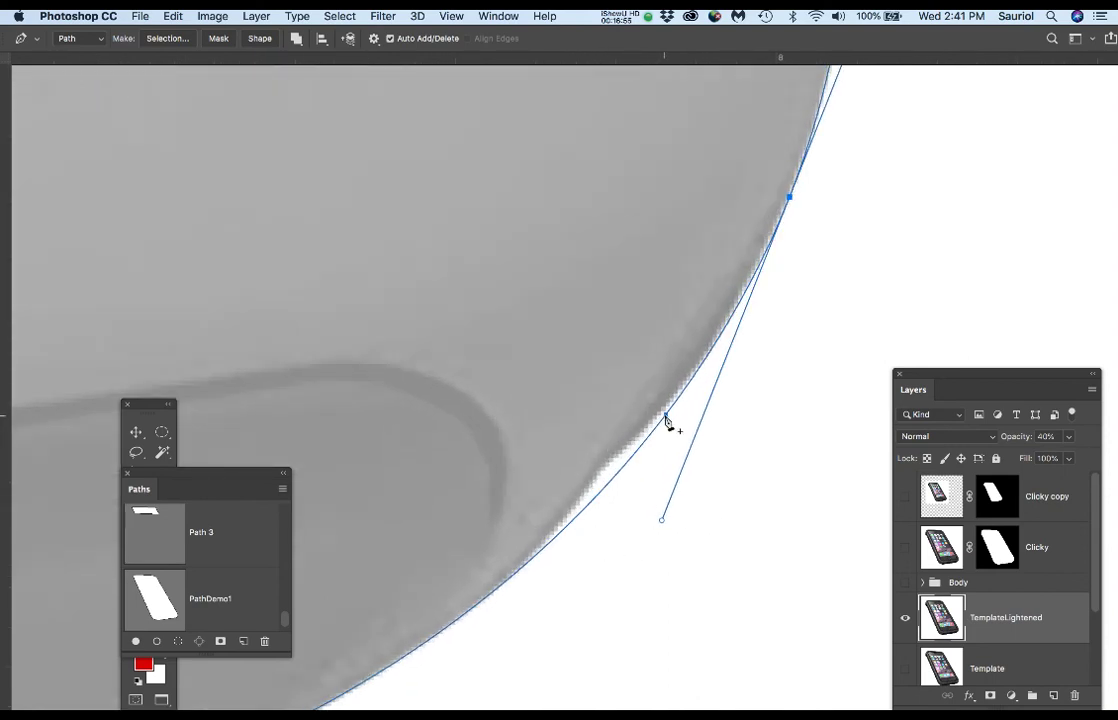
click(665, 416)
drag(665, 416, 656, 421)
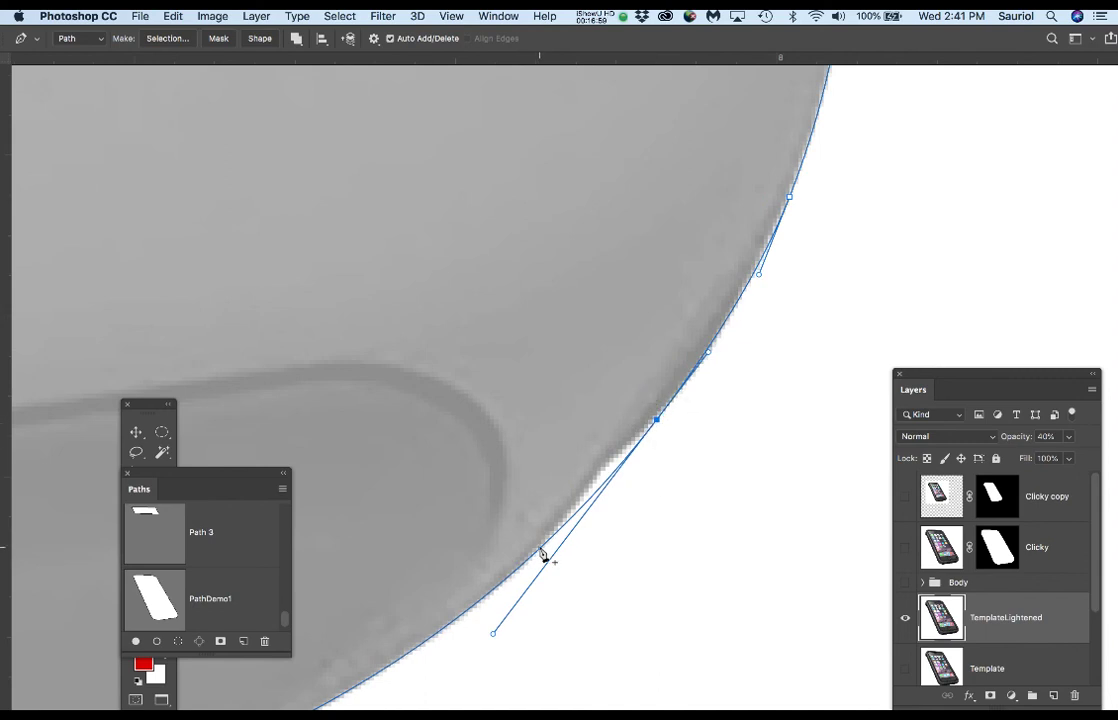
click(543, 550)
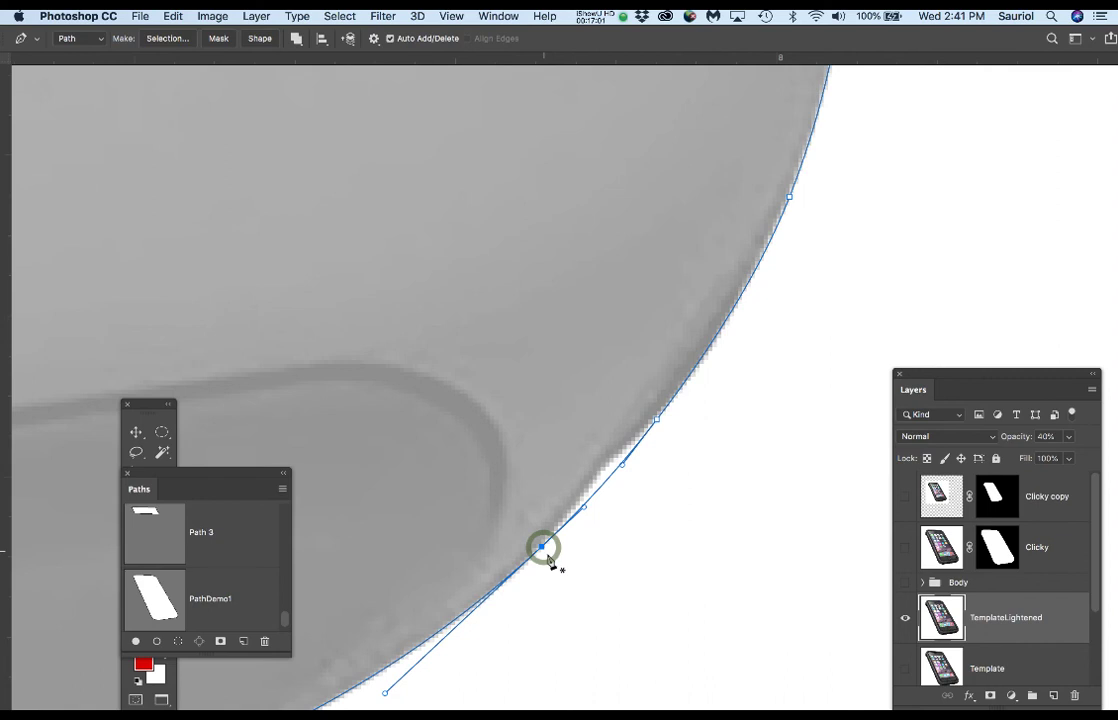
Add a middle anchor between the notch's two anchors and pull it inward so the path follows the notch
scroll(567, 551, up, 2)
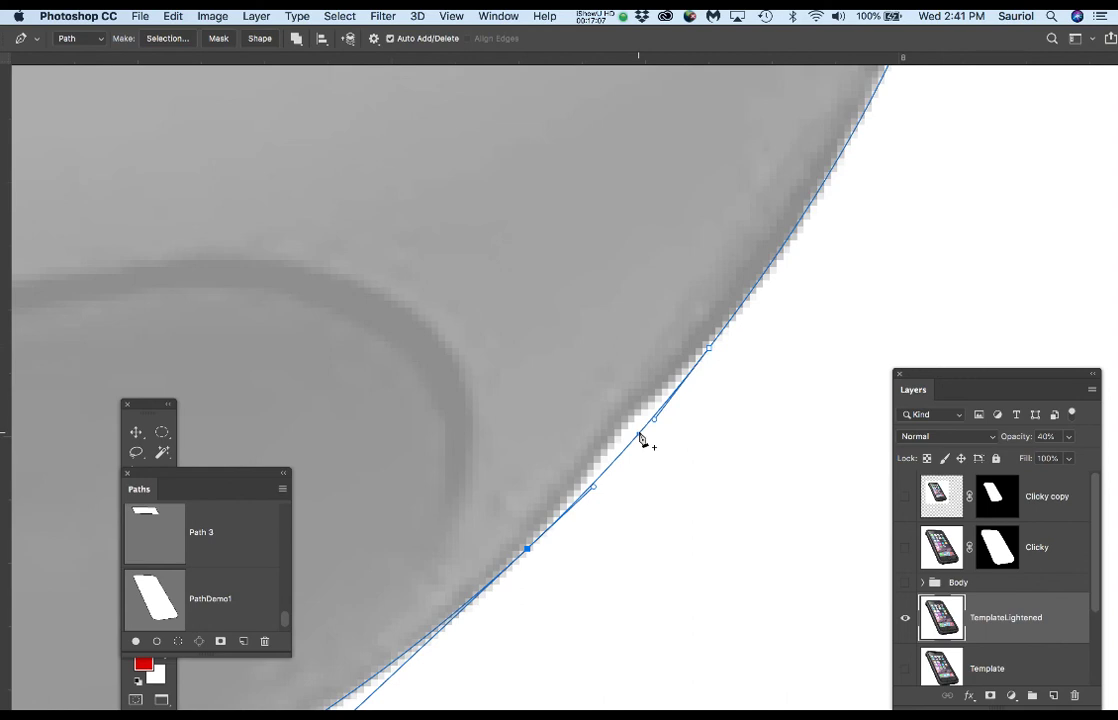
drag(640, 435, 630, 430)
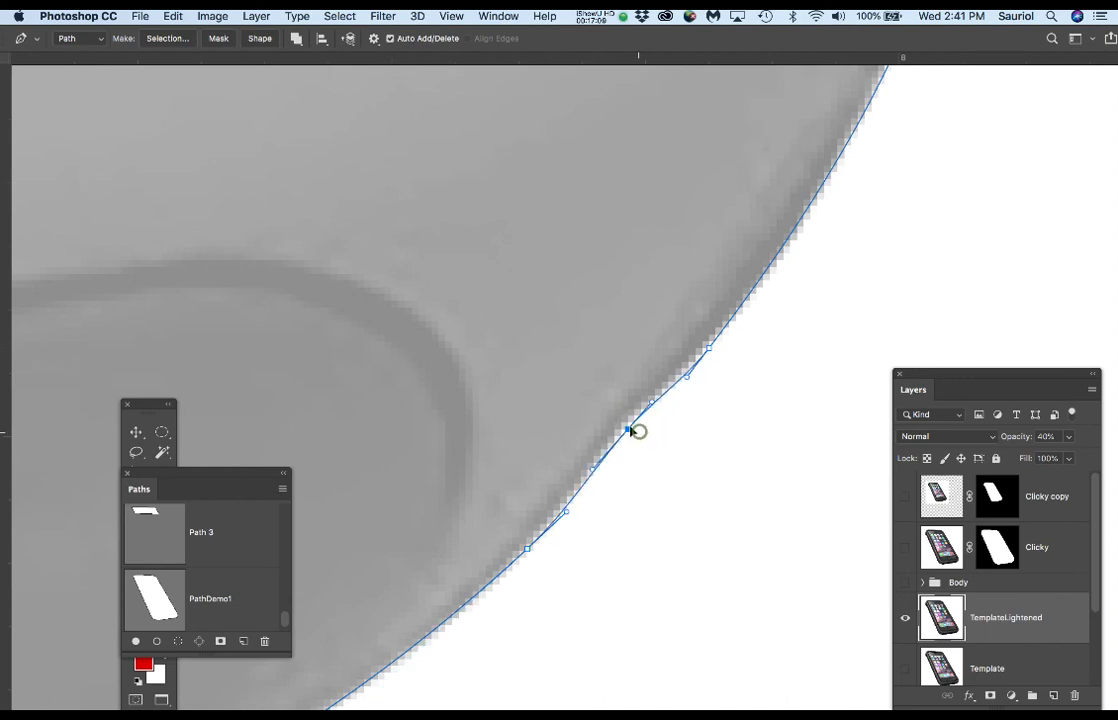
super+click(664, 456)
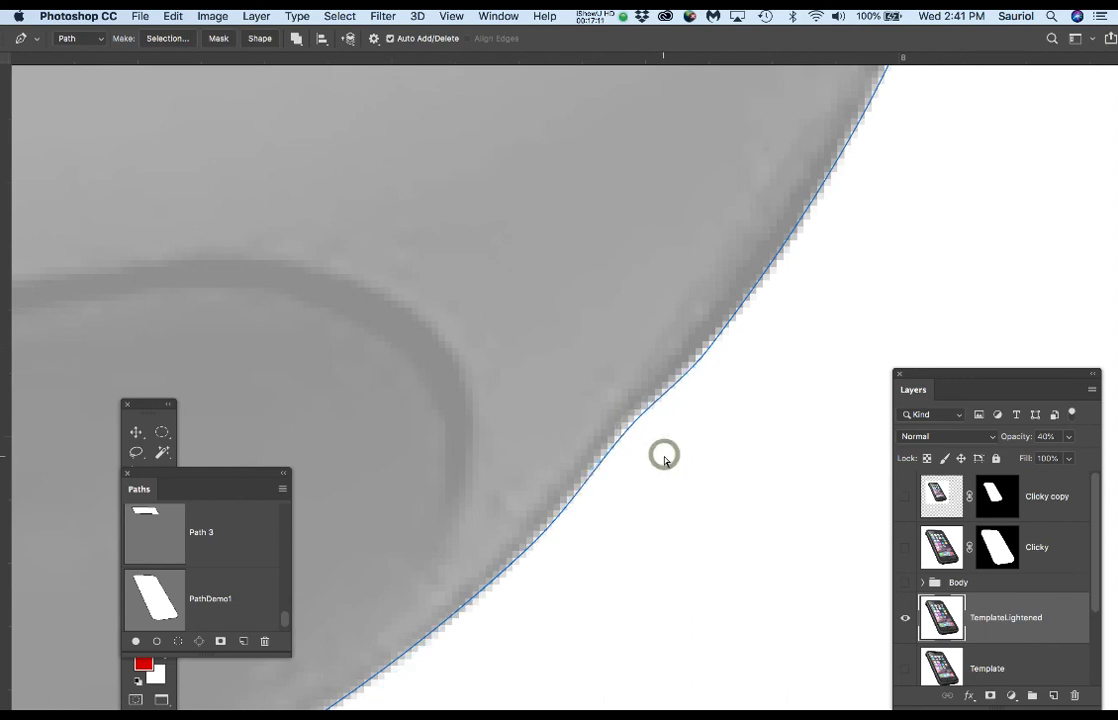
scroll(664, 450, down, 2)
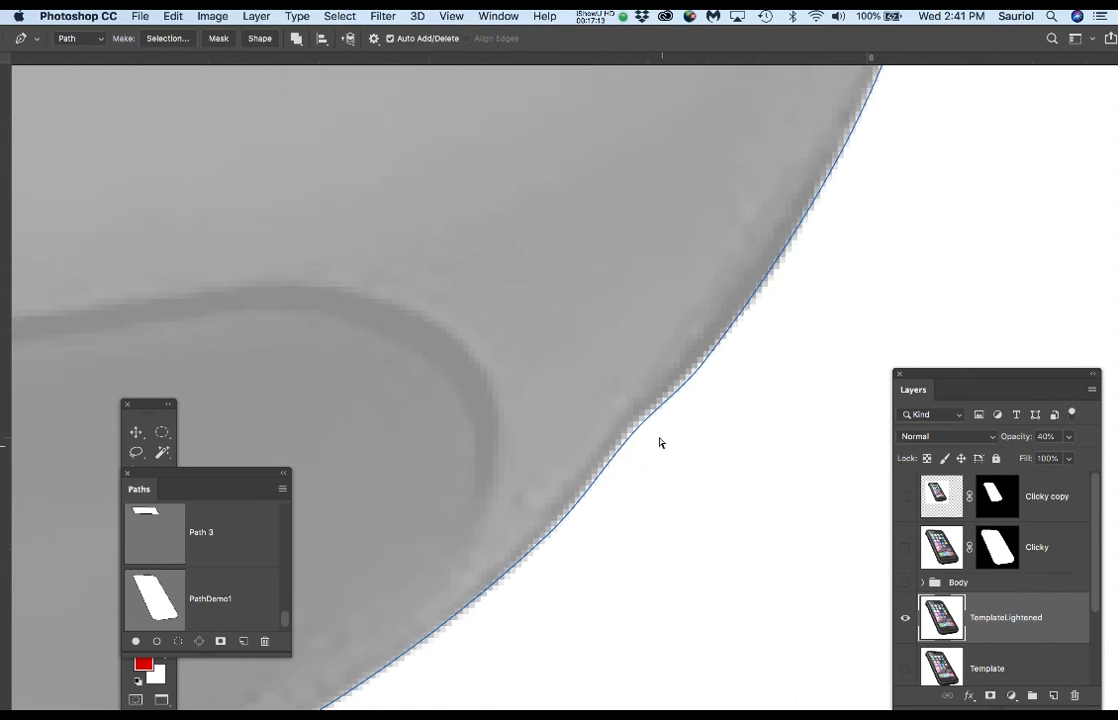
super+click(655, 410)
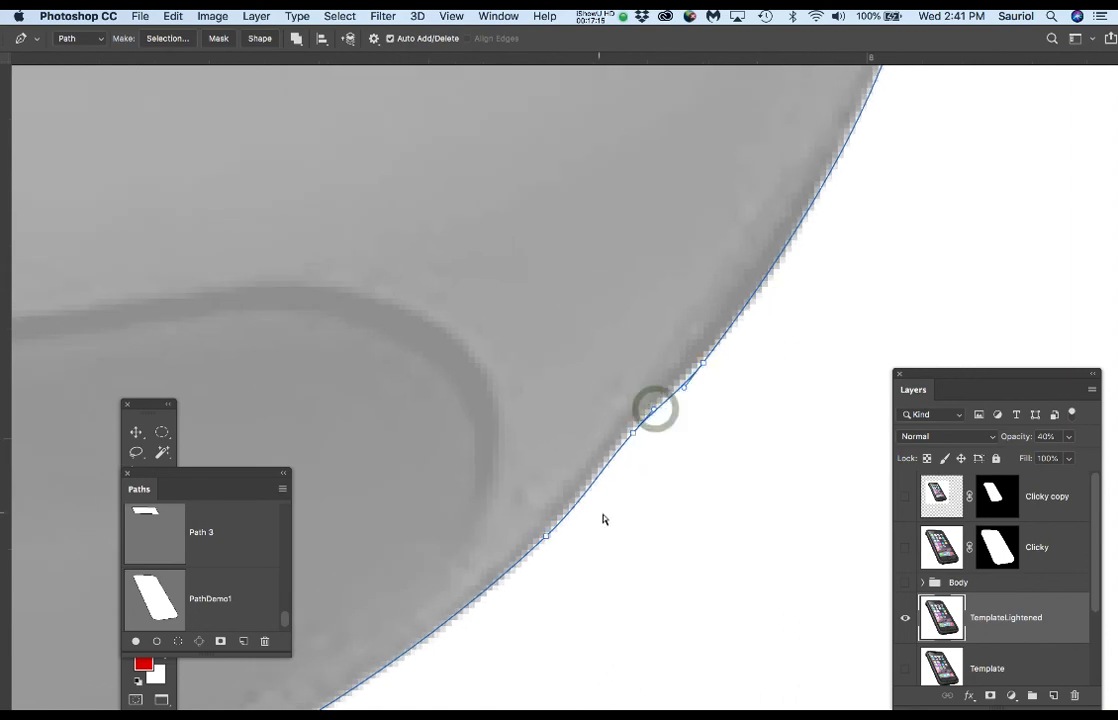
Deselect the path's anchors, lower the TemplateLightened layer's opacity to 11%, and move the Tools panel clear of the outline
scroll(644, 514, down, 5)
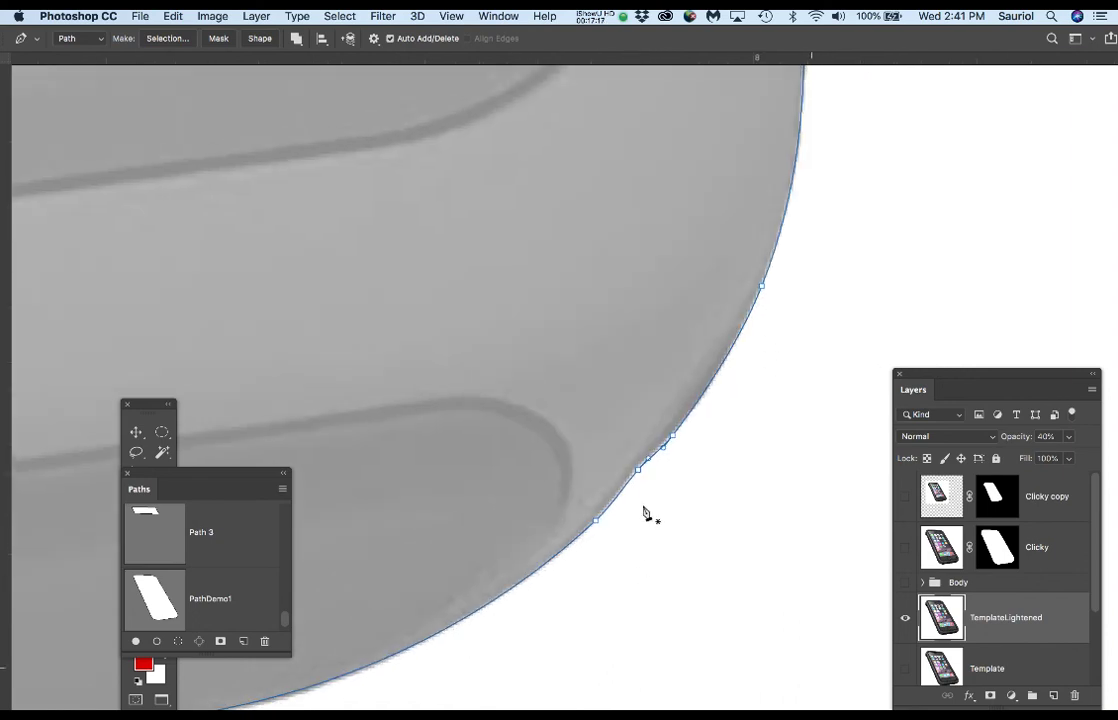
scroll(655, 525, down, 3)
super+click(664, 530)
scroll(648, 540, down, 4)
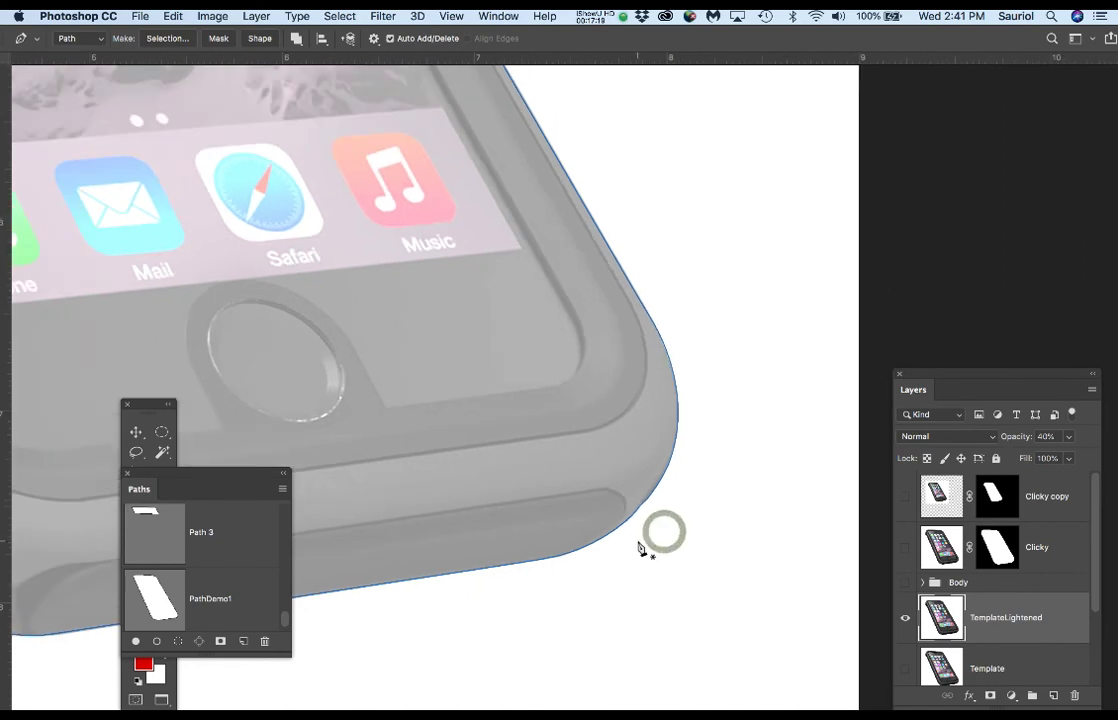
drag(699, 512, 764, 461)
click(1008, 616)
click(1068, 436)
drag(1048, 462, 1026, 462)
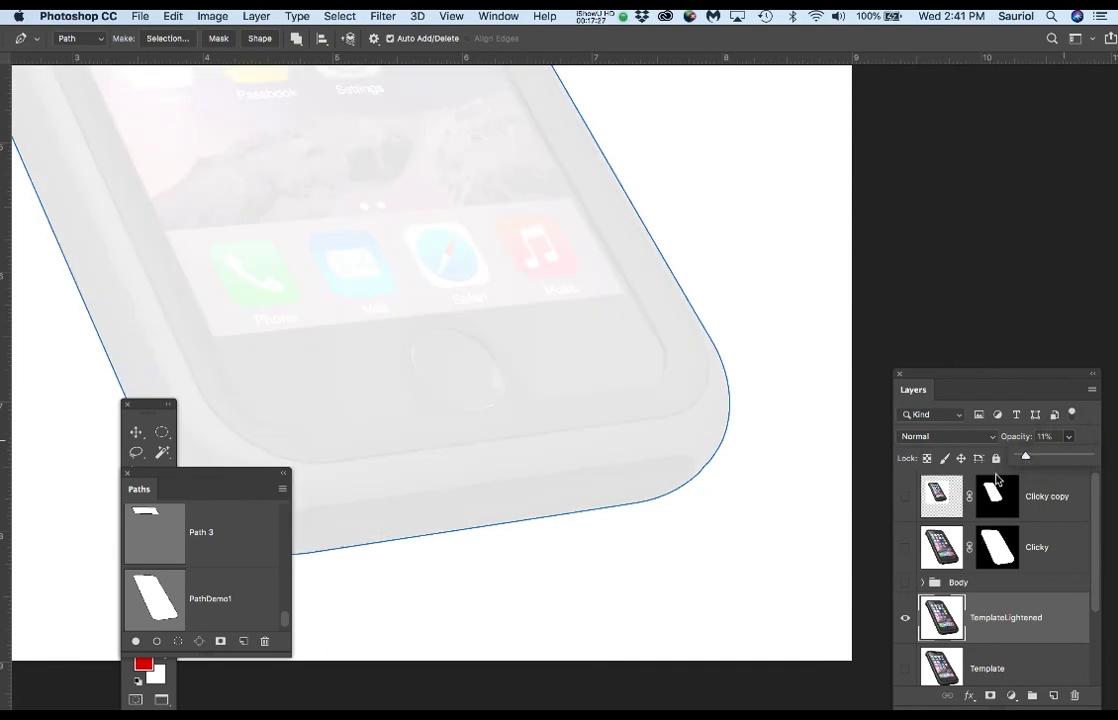
drag(160, 410, 54, 350)
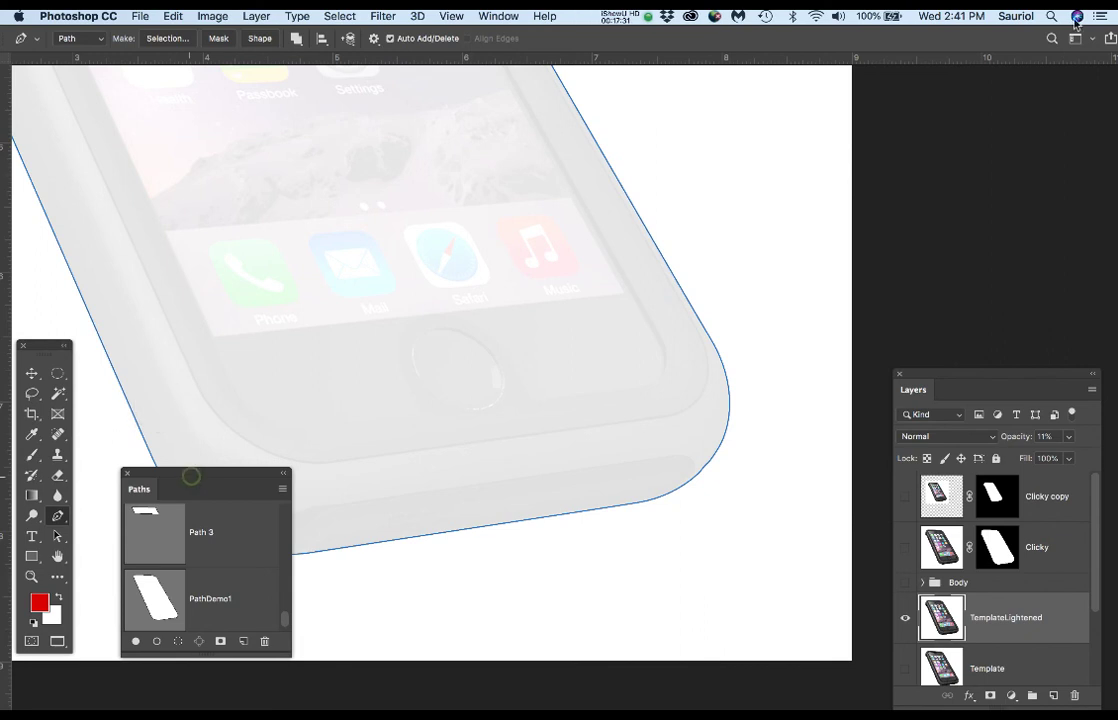
Move the Paths panel off the canvas, clear of the case outline, and inspect the whole path
drag(213, 476, 1066, 165)
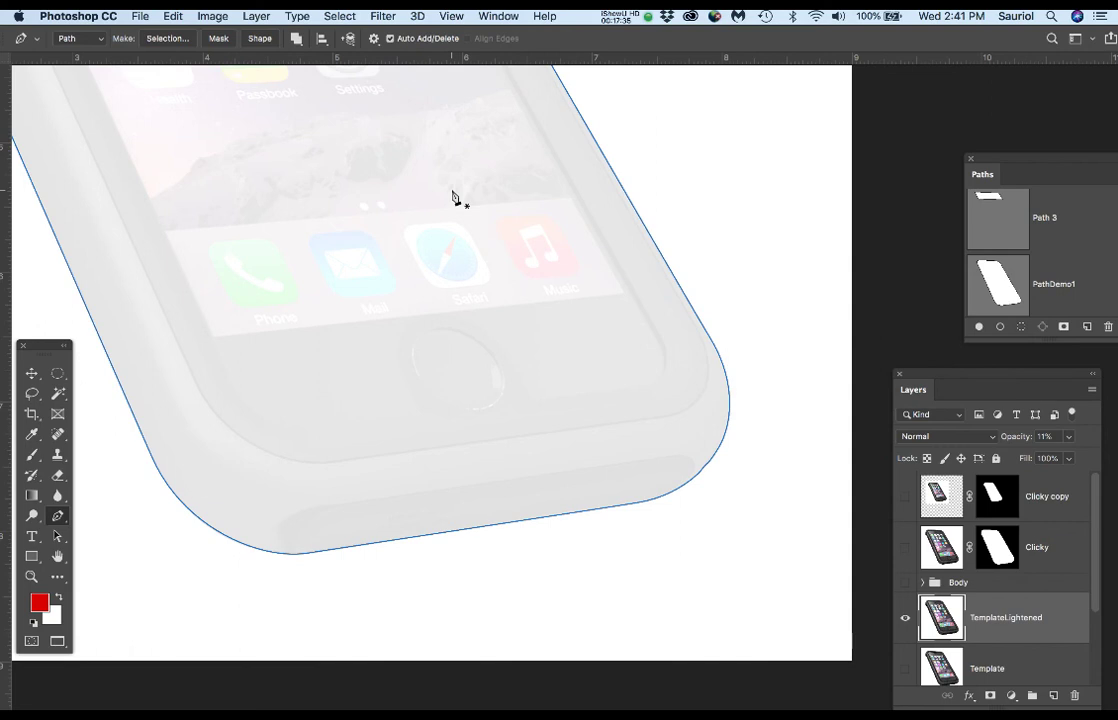
scroll(453, 193, down, 5)
drag(468, 257, 568, 522)
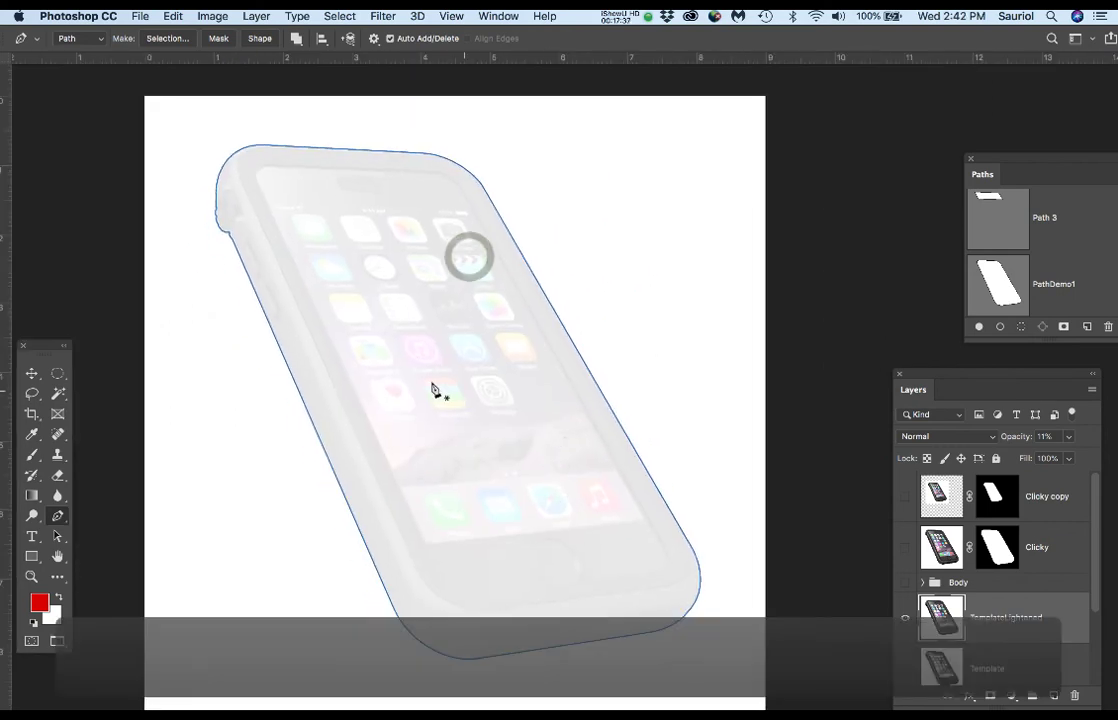
scroll(365, 275, up, 2)
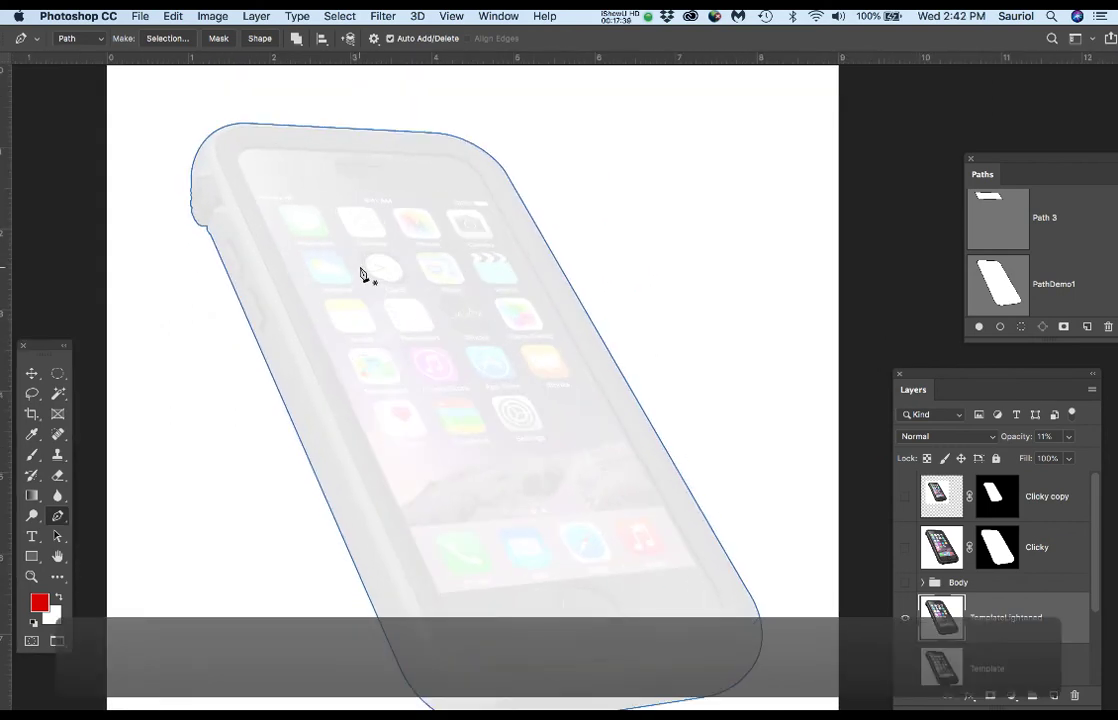
Switch to the enlarged corner screenshot document and examine the red-circled spots where the curve meets its anchors and direction handles
key(super+grave)
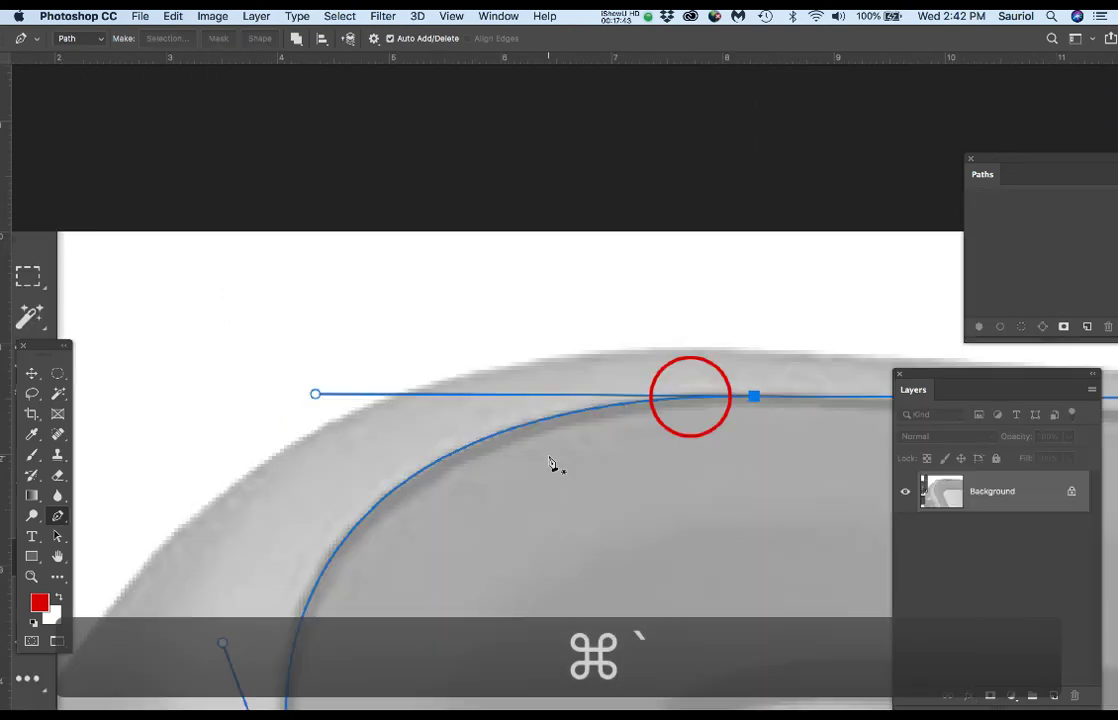
scroll(551, 463, down, 1)
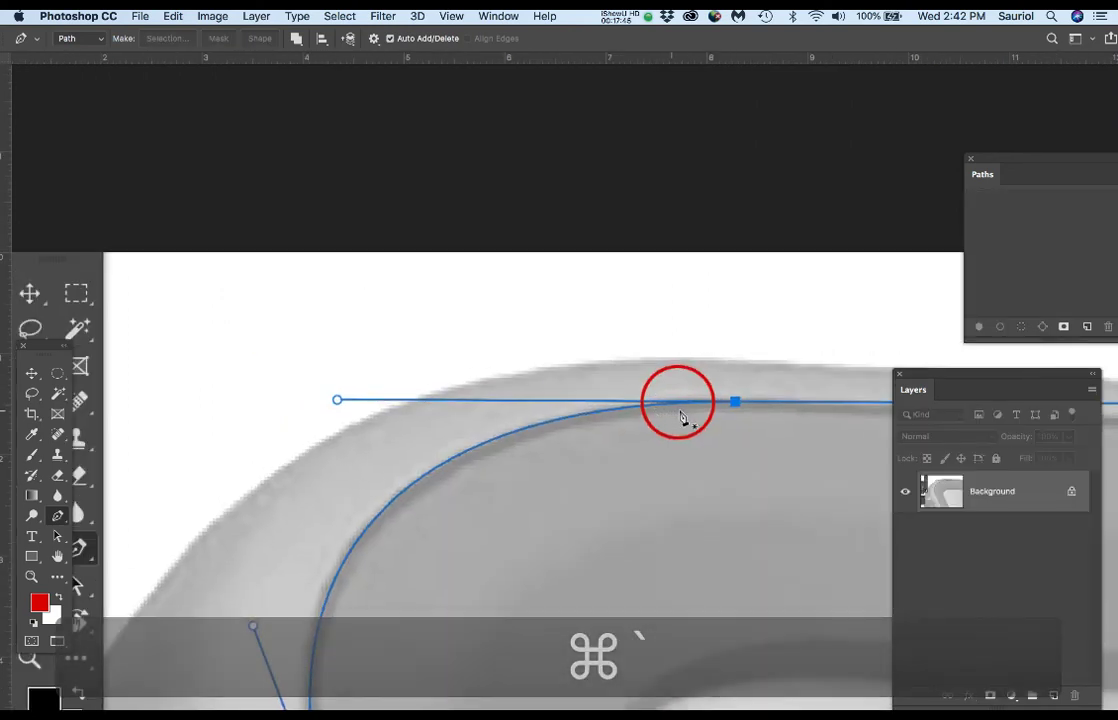
scroll(665, 397, up, 3)
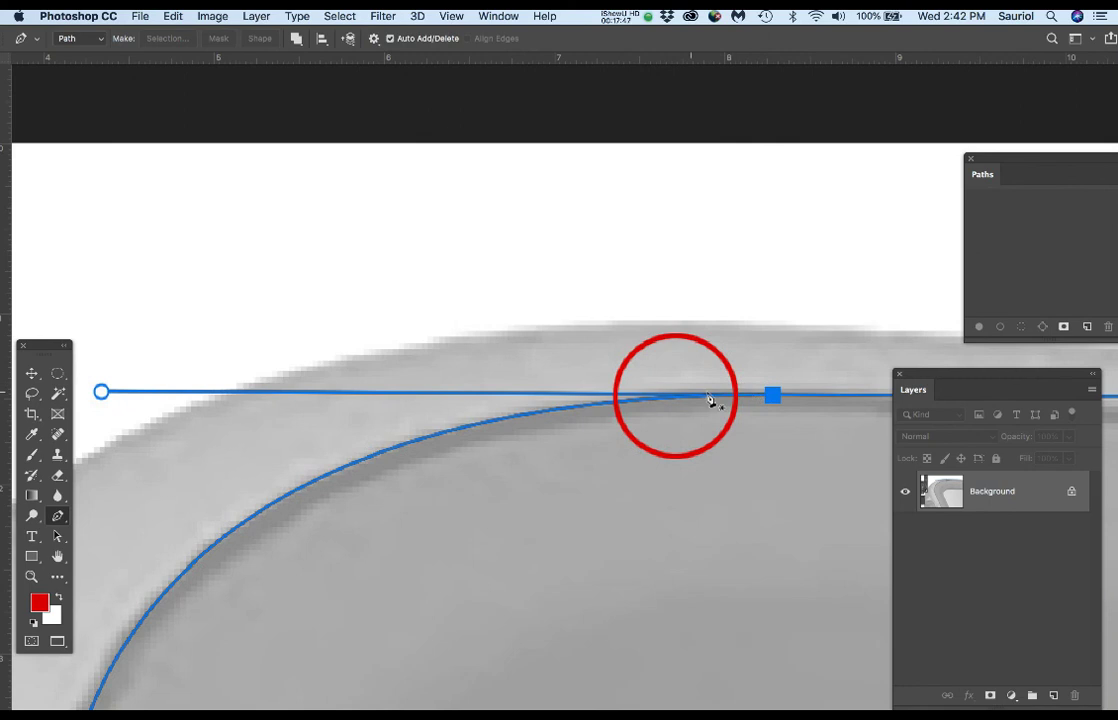
drag(404, 312, 412, 180)
drag(384, 411, 521, 578)
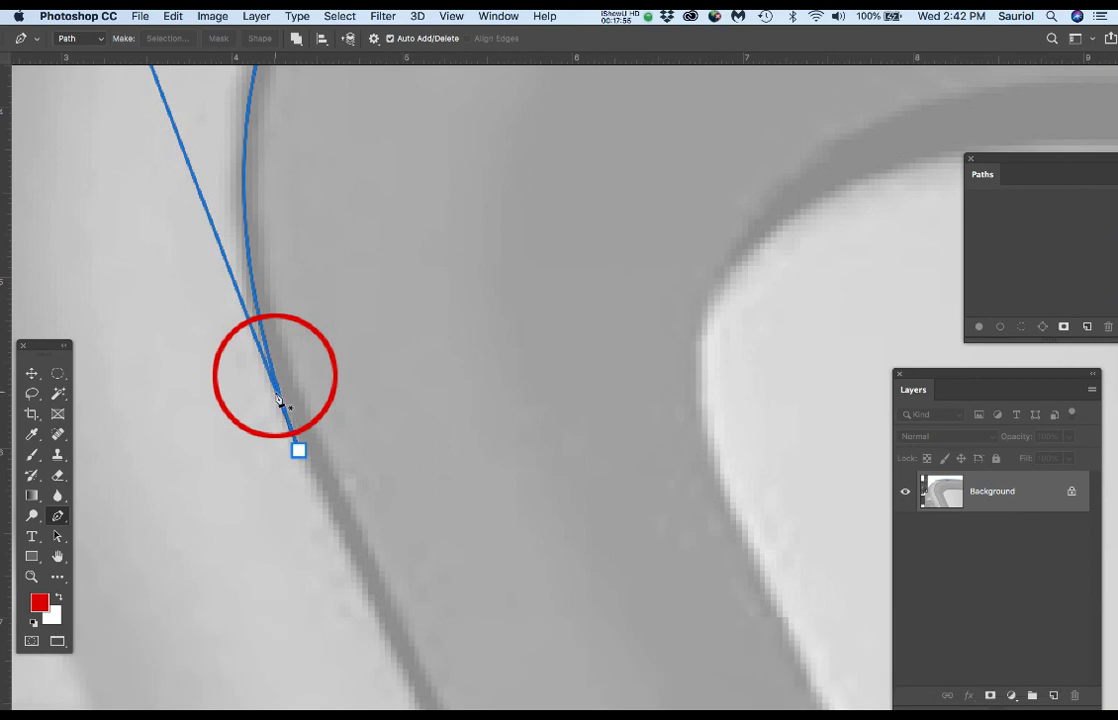
scroll(280, 400, down, 5)
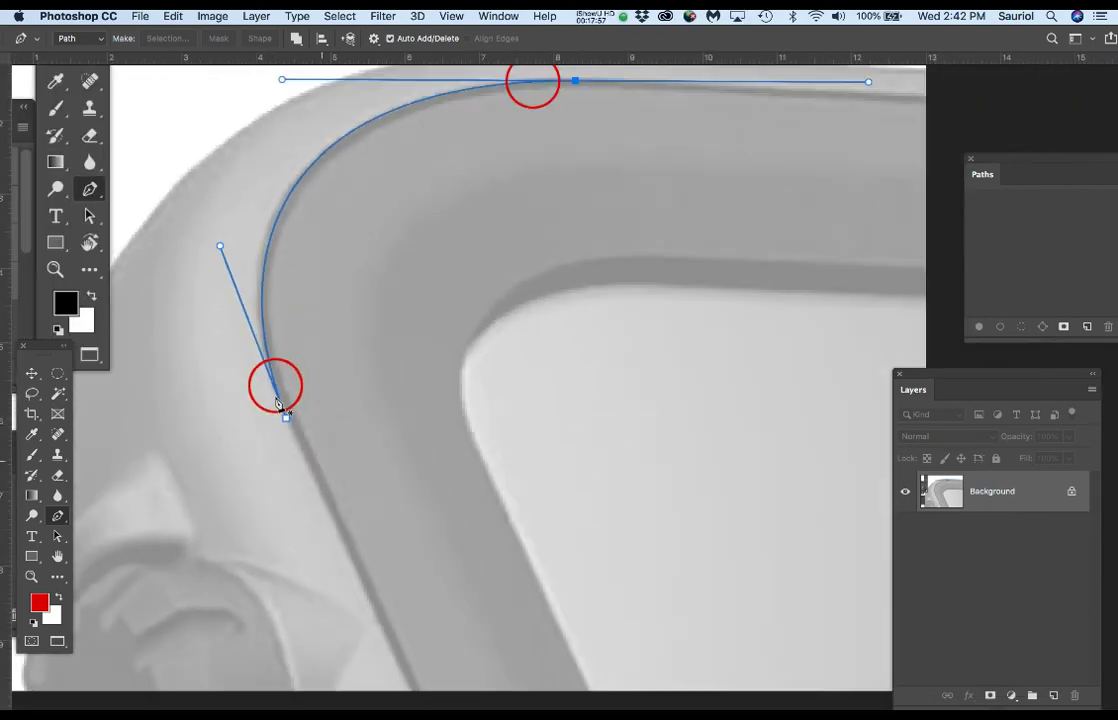
scroll(280, 403, down, 1)
drag(492, 200, 355, 362)
scroll(461, 238, up, 2)
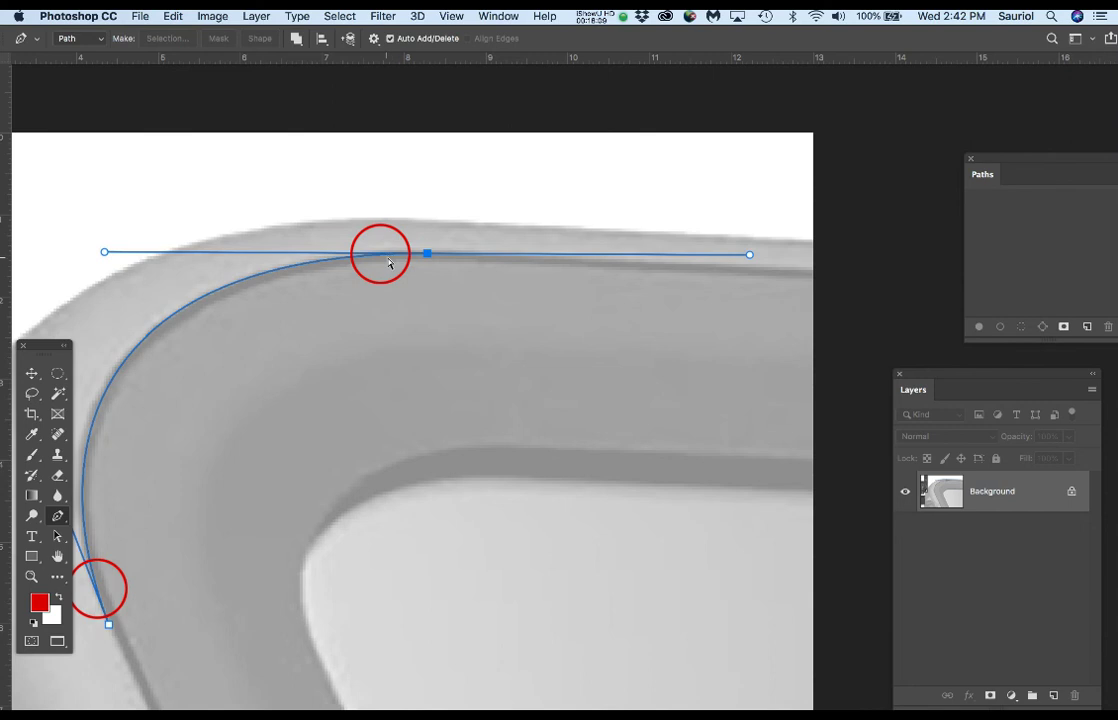
drag(259, 342, 388, 329)
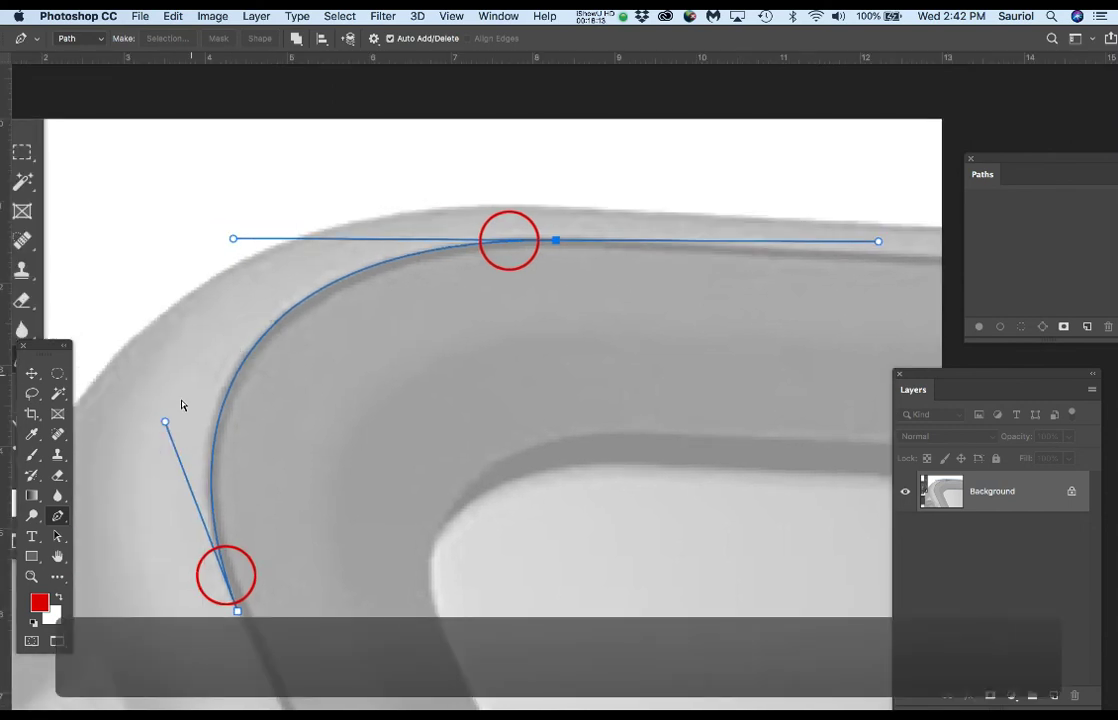
Return to the phone case document and review its complete outline over the faded template
key(super+grave)
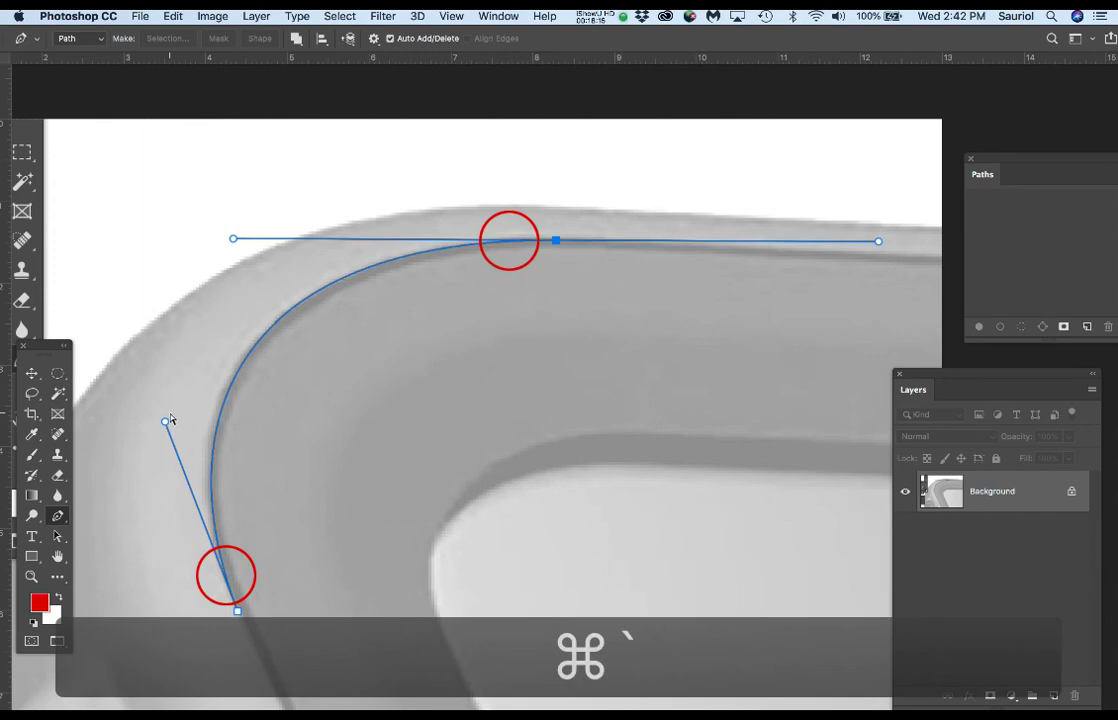
key(super+grave)
key(super+grave)
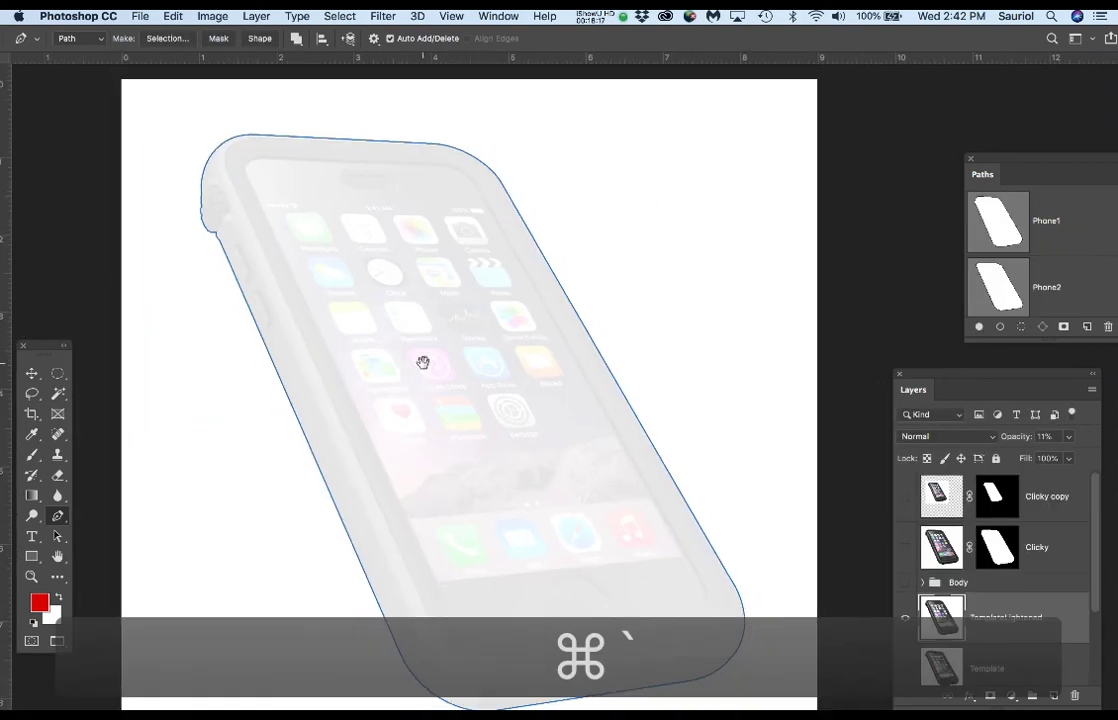
drag(423, 362, 430, 327)
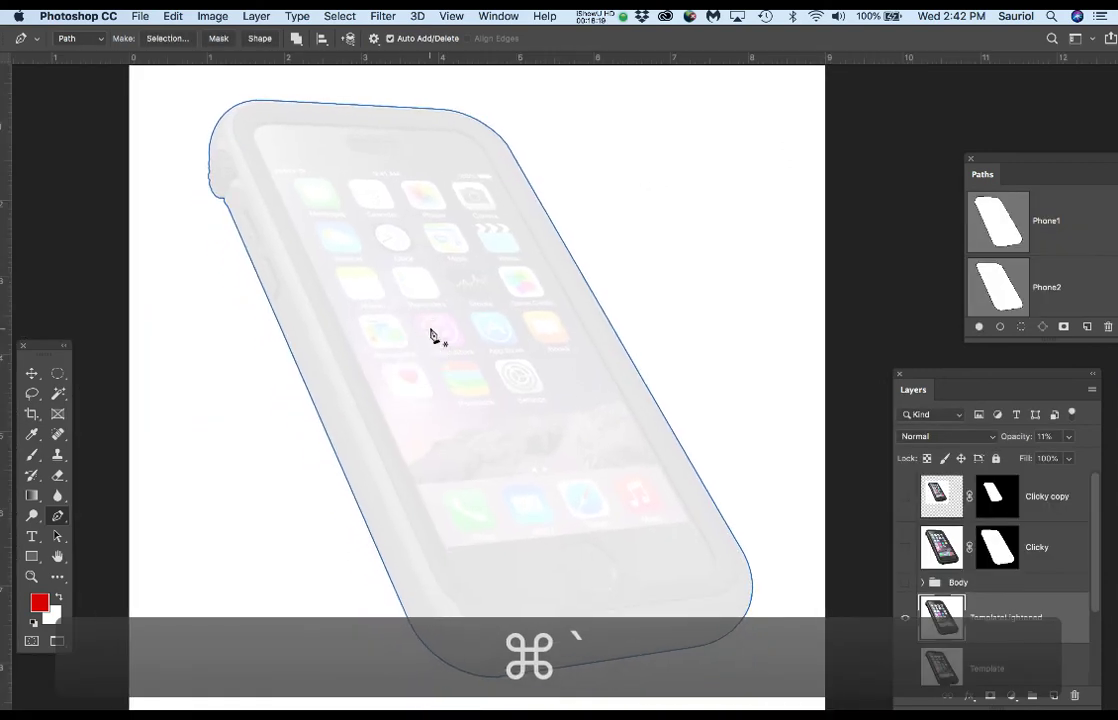